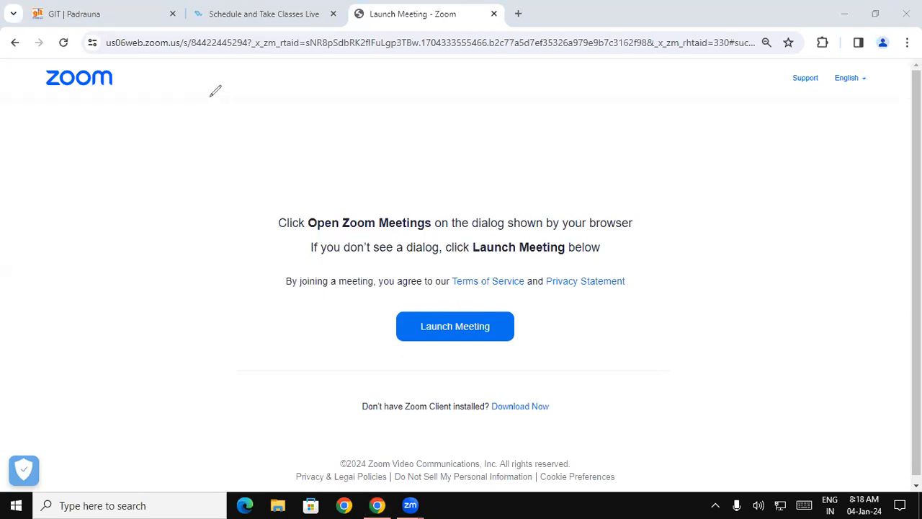
Handwrite the headings Fee, Paid and Due across the page, with 10000 under Fee and 2000 under Paid.
mouse_move(214, 126)
mouse_down()
mouse_move(209, 85)
mouse_move(216, 99)
mouse_move(263, 117)
mouse_move(285, 99)
mouse_up()
click(322, 87)
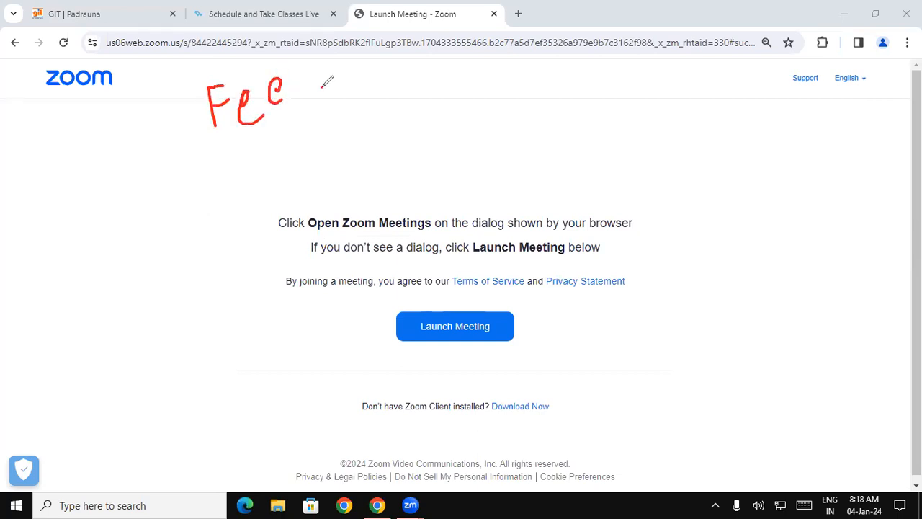
mouse_move(239, 151)
mouse_down()
mouse_move(247, 174)
mouse_move(267, 141)
mouse_move(261, 152)
mouse_move(317, 142)
mouse_up()
drag(268, 197, 330, 148)
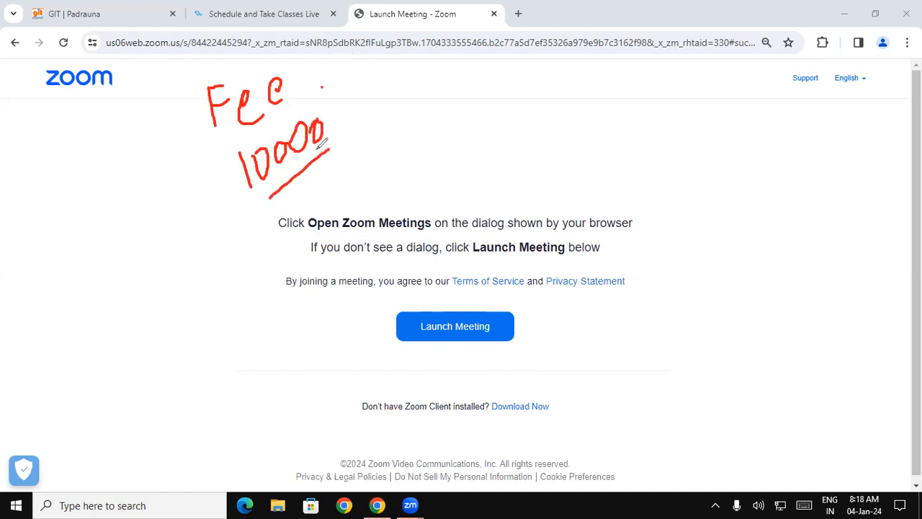
mouse_move(355, 75)
mouse_down()
mouse_move(358, 38)
mouse_move(353, 54)
mouse_move(399, 73)
mouse_up()
mouse_move(397, 17)
mouse_down()
mouse_move(401, 42)
mouse_move(416, 44)
mouse_up()
mouse_move(383, 121)
mouse_down()
mouse_move(389, 144)
mouse_move(428, 121)
mouse_move(430, 101)
mouse_move(479, 66)
mouse_up()
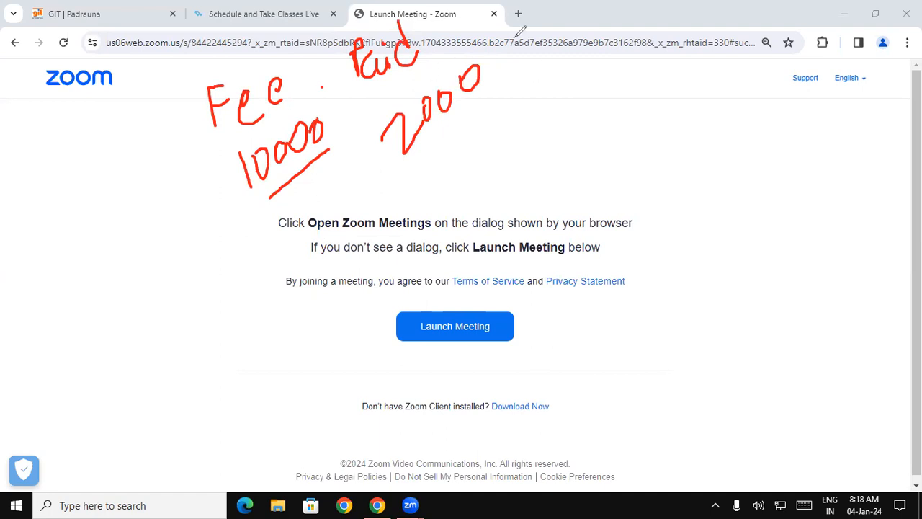
mouse_move(539, 8)
mouse_down()
mouse_move(541, 23)
mouse_move(573, 16)
mouse_move(571, 35)
mouse_move(607, 25)
mouse_up()
drag(561, 67, 613, 37)
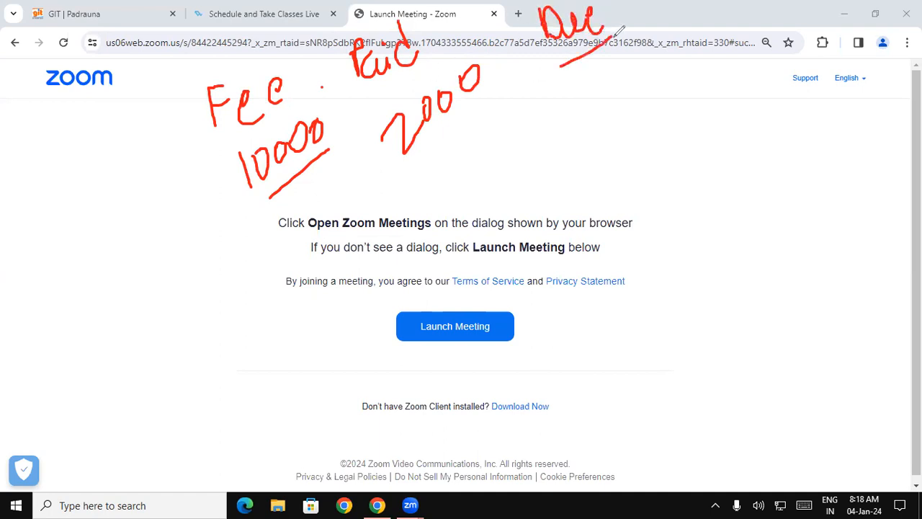
Mark up the fee notes with emphasis strokes, an arrow and a circled scribble, and clear all the annotations.
mouse_move(535, 77)
mouse_down()
mouse_move(556, 76)
mouse_move(561, 88)
mouse_up()
drag(268, 205, 307, 167)
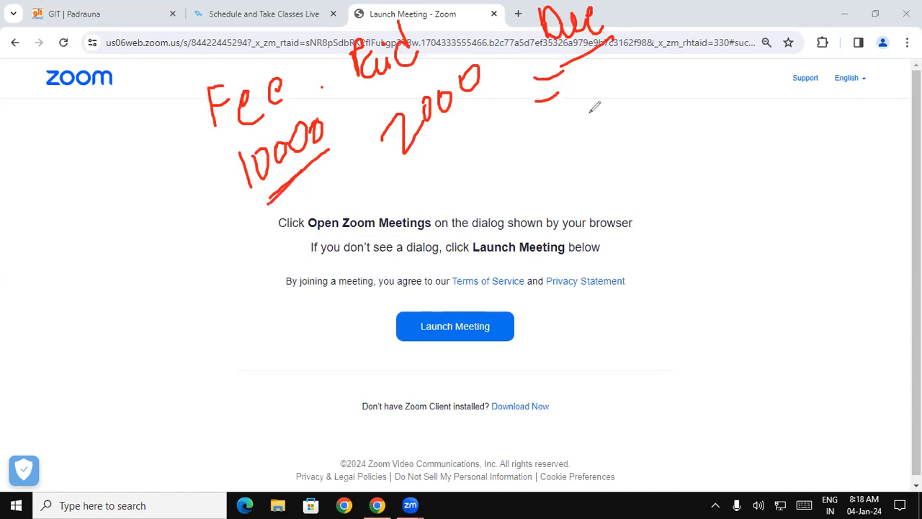
drag(619, 89, 638, 86)
drag(444, 138, 462, 122)
drag(779, 75, 782, 131)
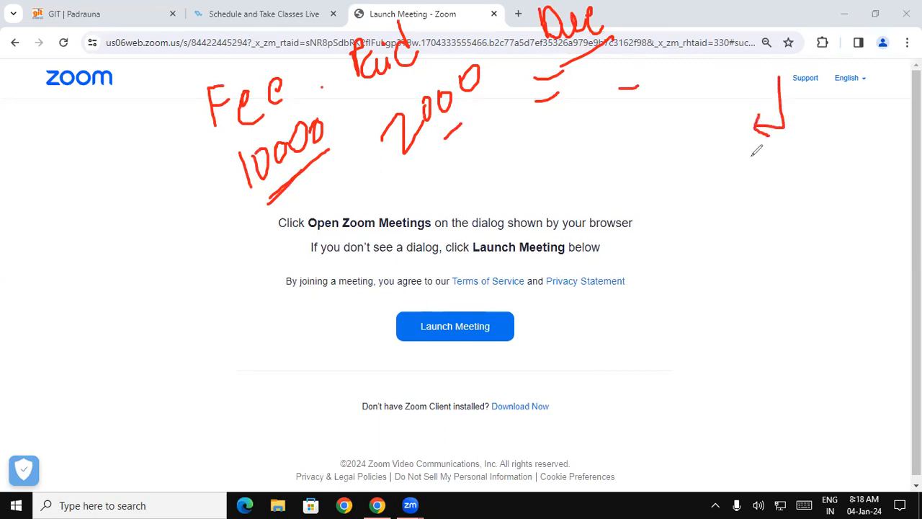
mouse_move(542, 160)
mouse_down()
mouse_move(554, 210)
mouse_move(568, 173)
mouse_move(542, 147)
mouse_move(558, 195)
mouse_up()
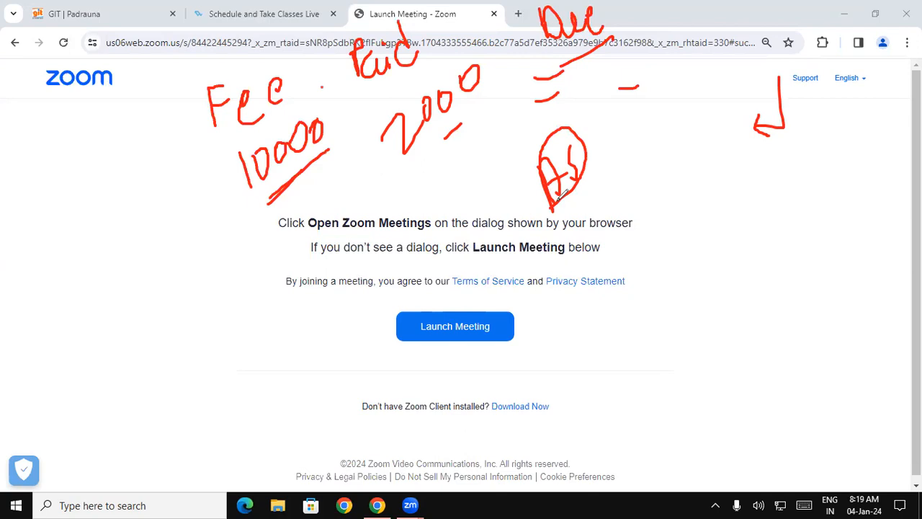
click(48, 321)
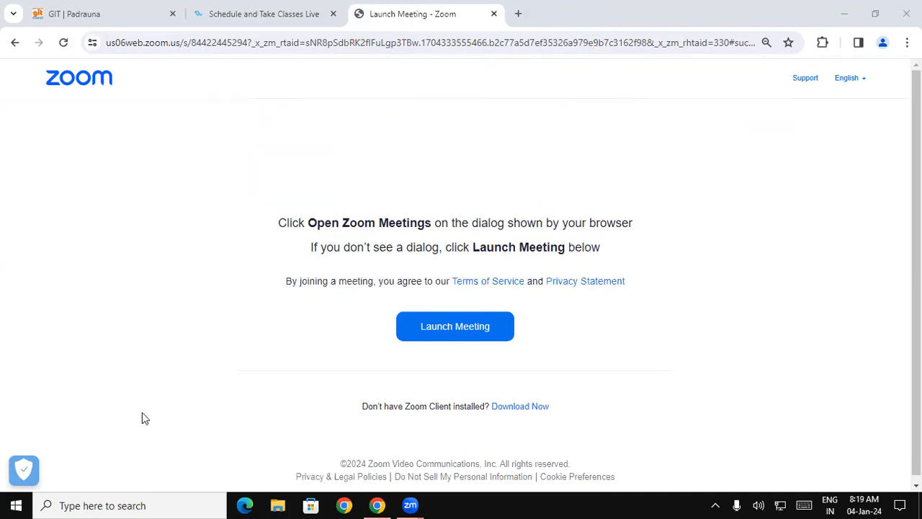
Launch Microsoft Access by running msaccess.
key(super+r)
text(msaccess)
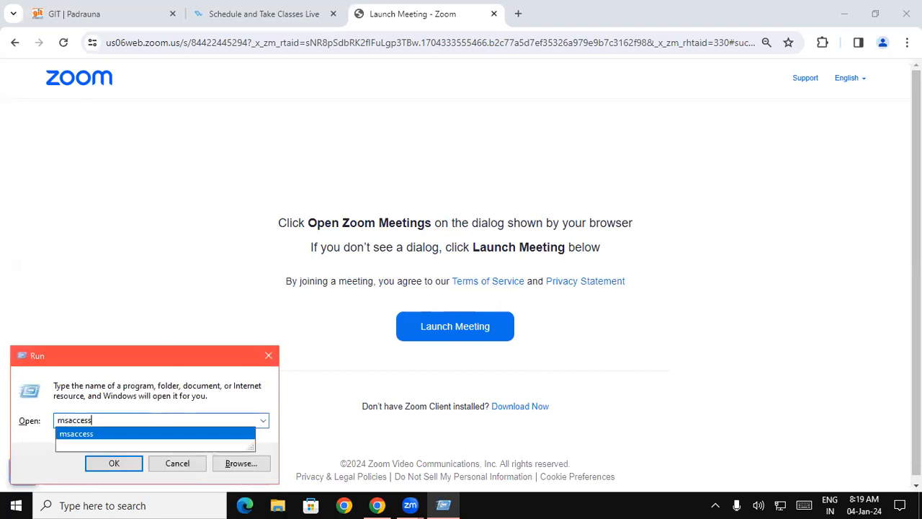
key(Return)
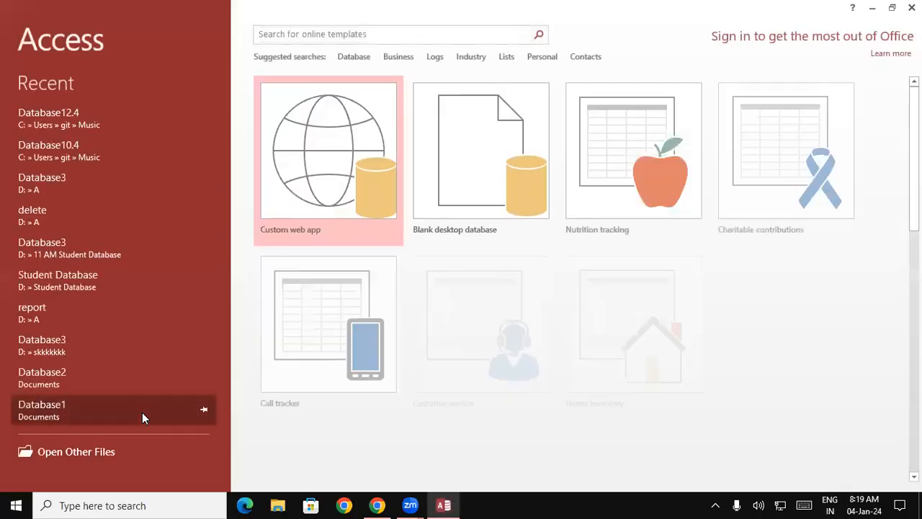
Start a blank desktop database and choose folder A on Local Disk (D:) as its save location.
click(453, 152)
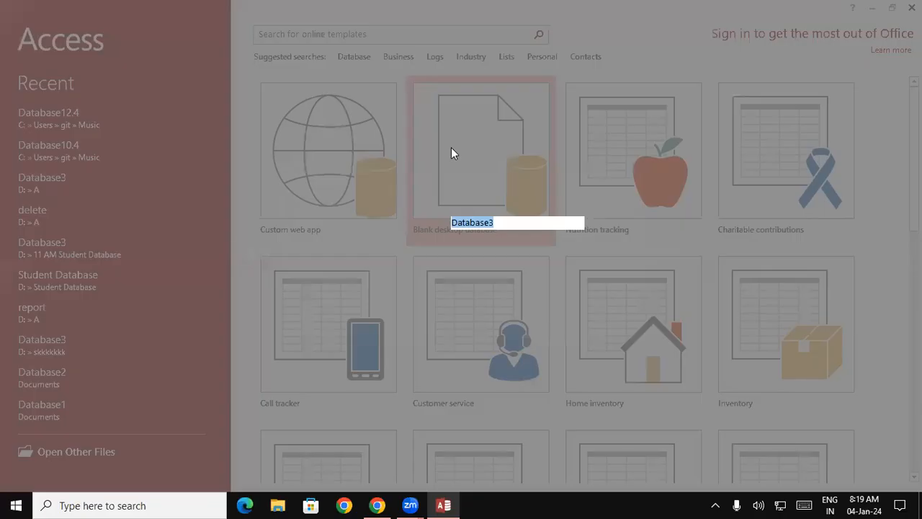
click(602, 222)
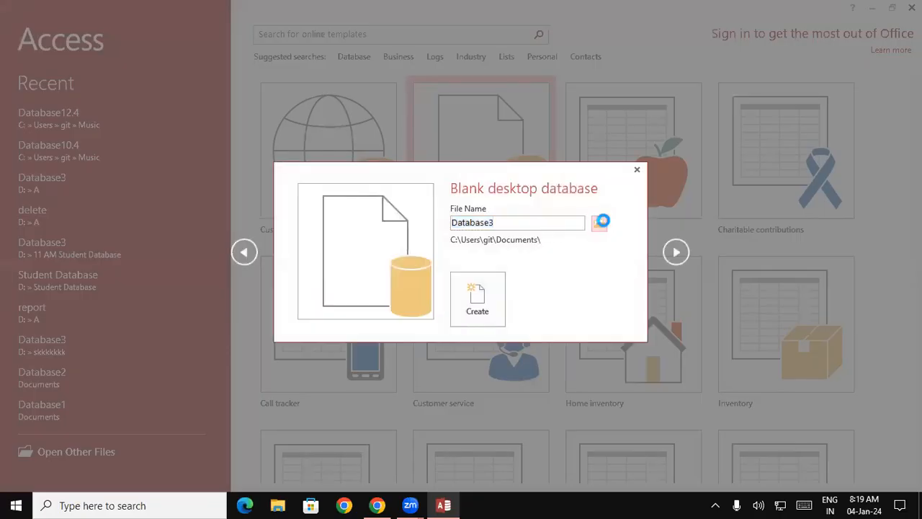
scroll(44, 177, down, 1)
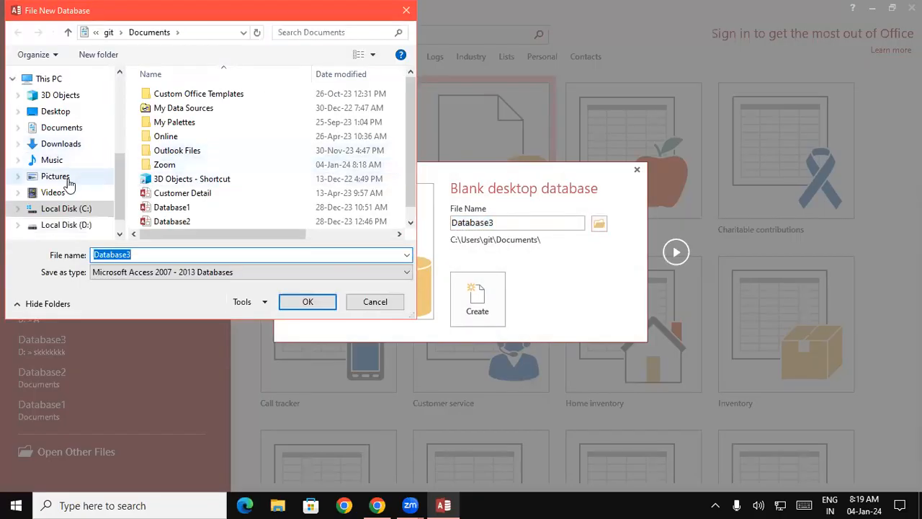
click(64, 225)
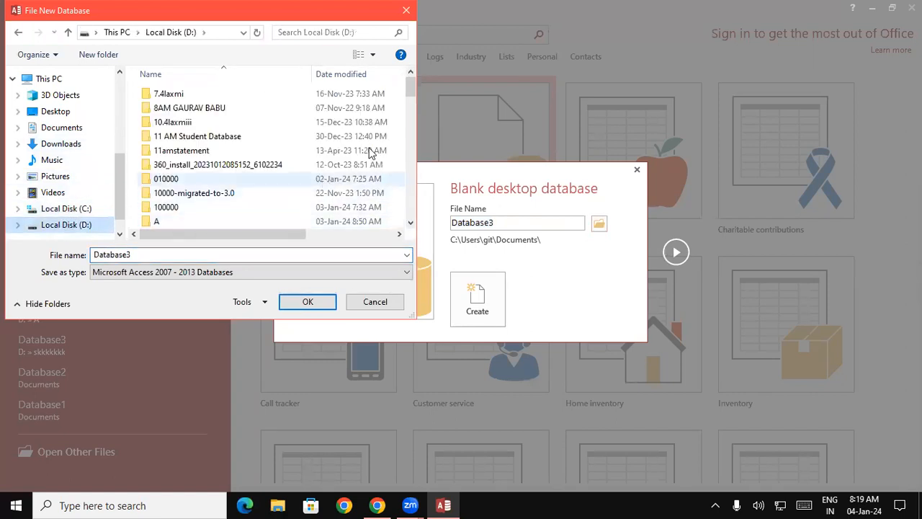
scroll(410, 93, down, 1)
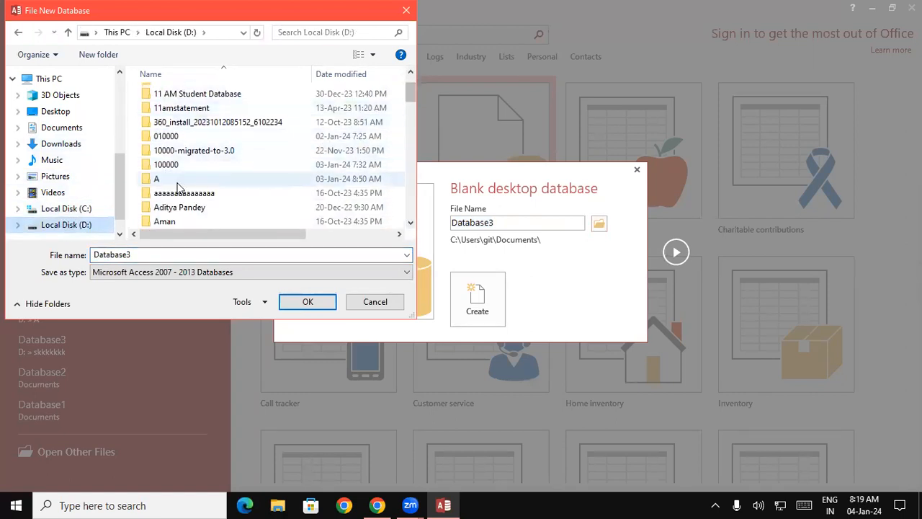
click(174, 183)
click(305, 301)
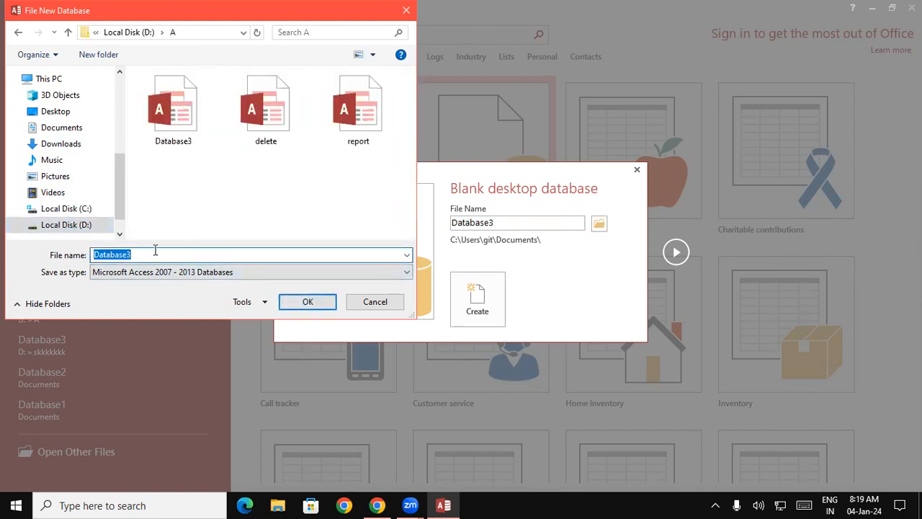
Name the database file update and create it.
key(BackSpace)
text(update)
click(294, 303)
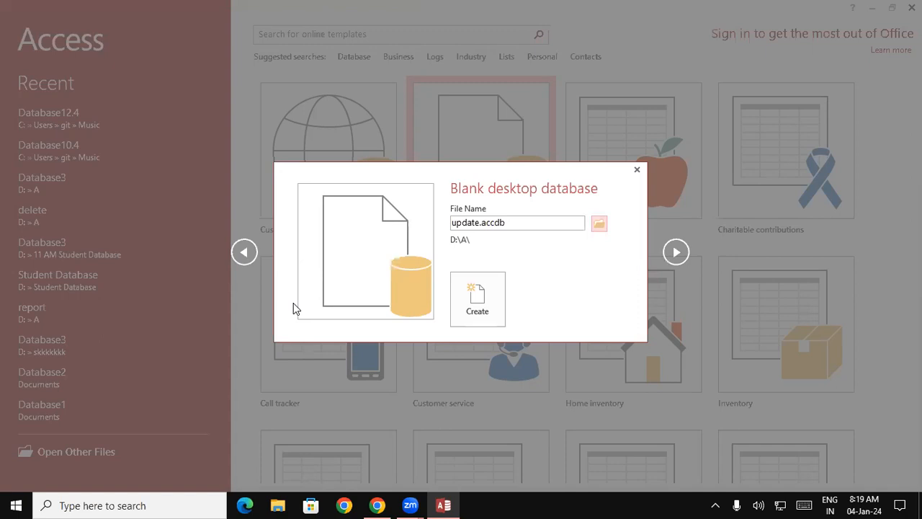
click(475, 307)
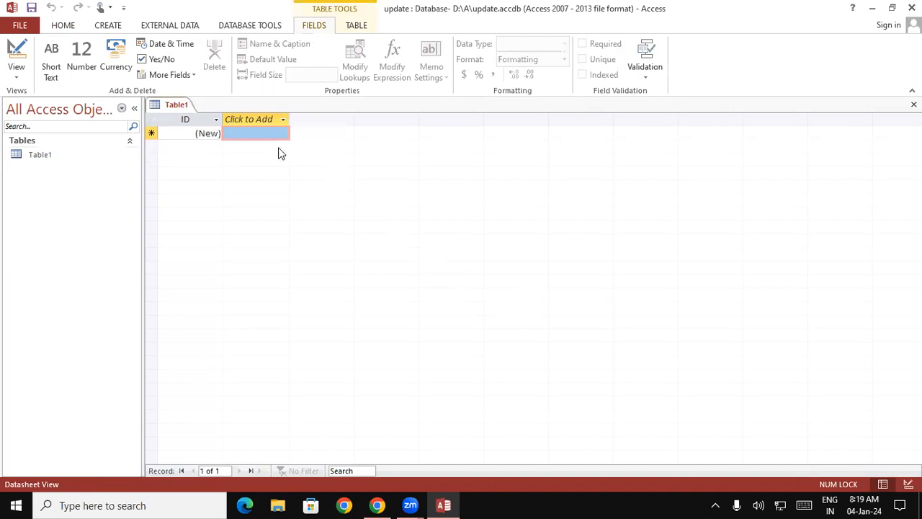
Switch the new table to Design View, saving it under the name Table1.
right_click(169, 105)
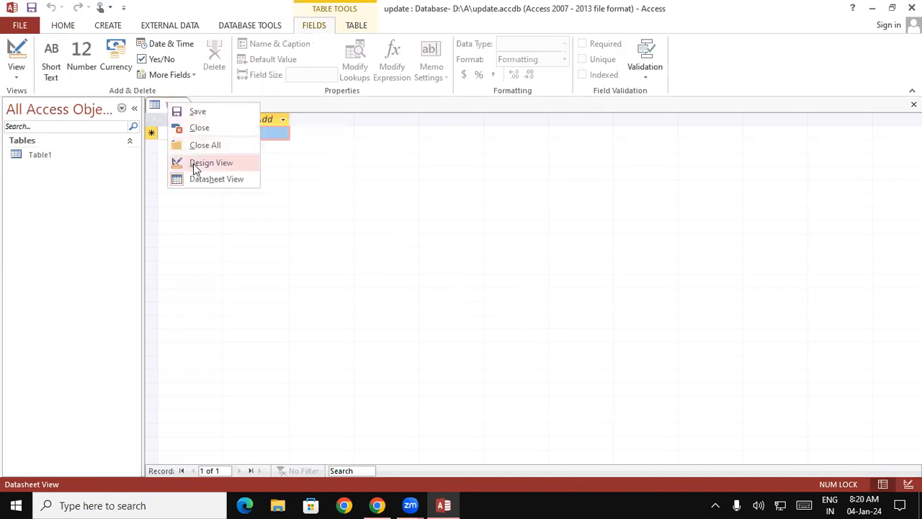
click(77, 201)
click(17, 70)
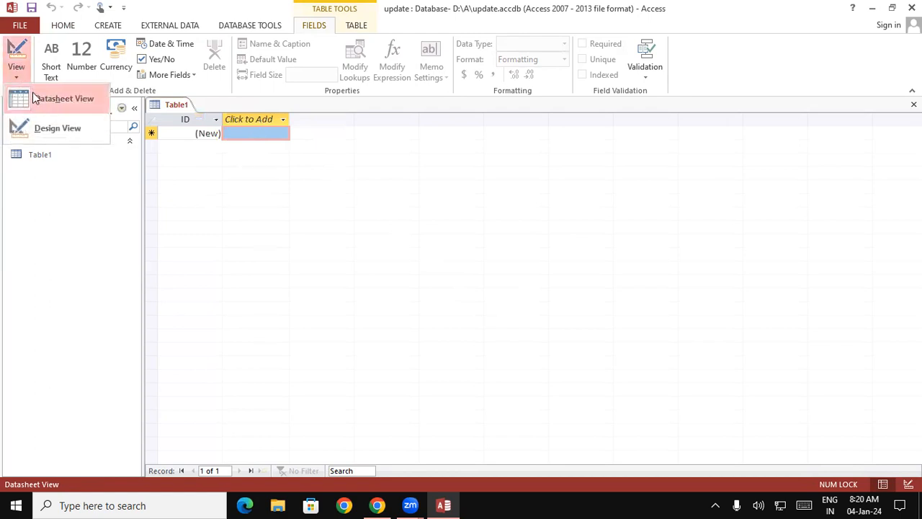
click(46, 128)
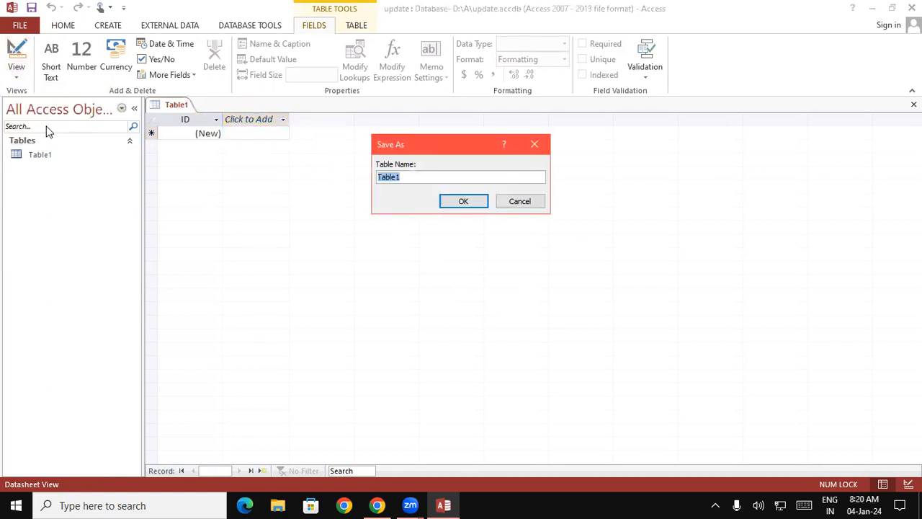
click(442, 180)
click(465, 206)
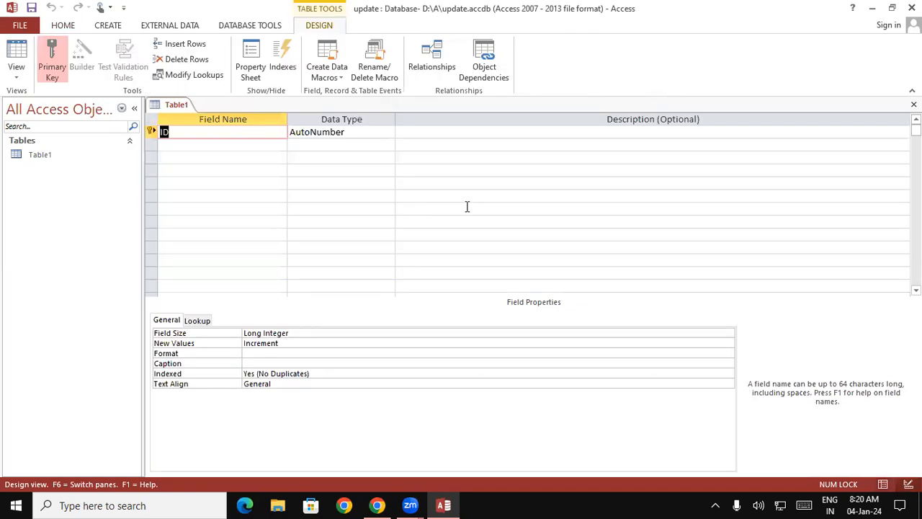
Rename the primary key field to Reg No and set its data type to Number.
text(Reg No)
key(Tab)
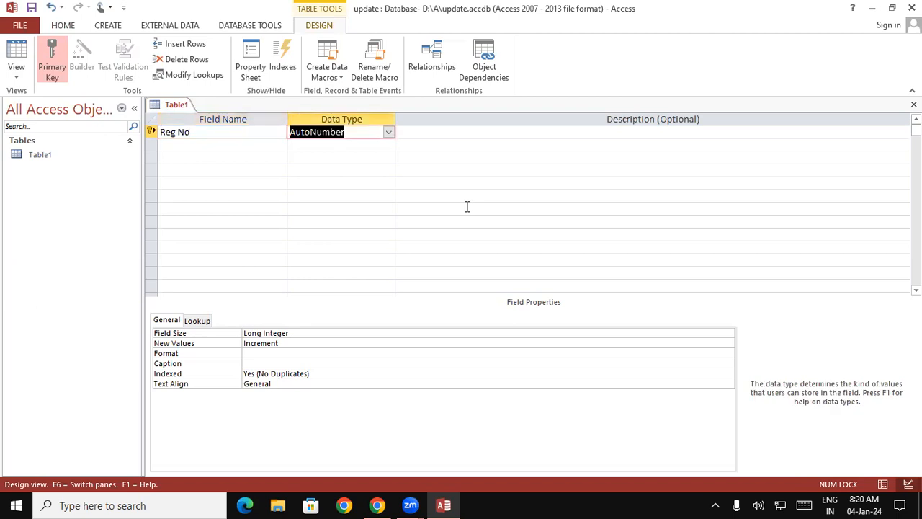
text(no)
key(BackSpace)
text(u)
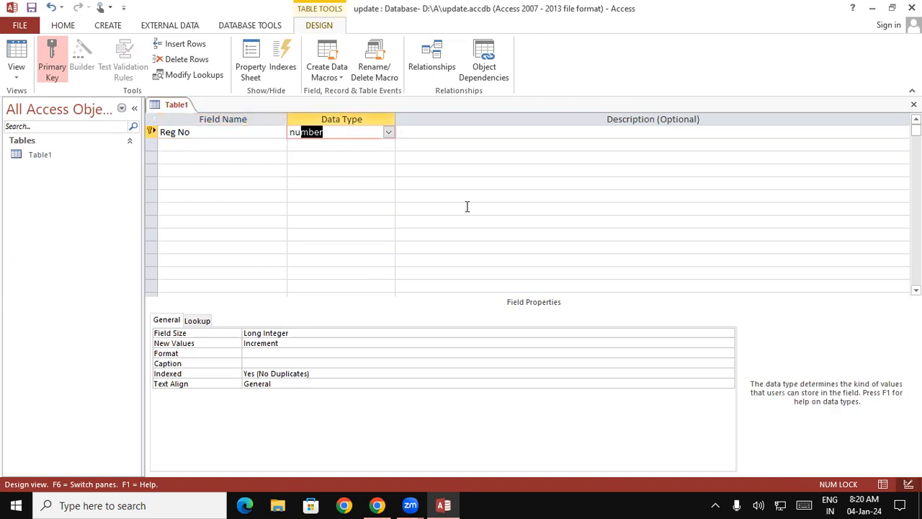
key(Tab)
key(Tab)
Add a field named STD Name with the Short Text data type.
text(STD Name)
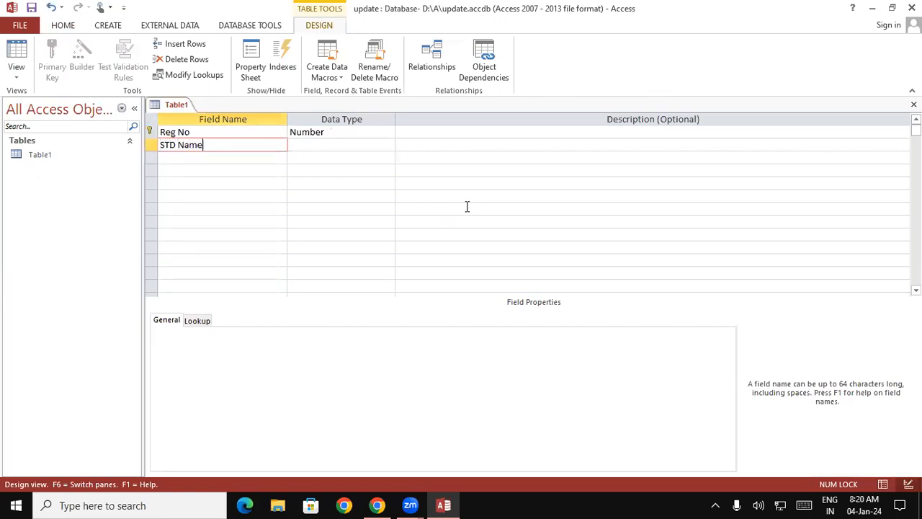
key(Tab)
key(Tab)
key(Tab)
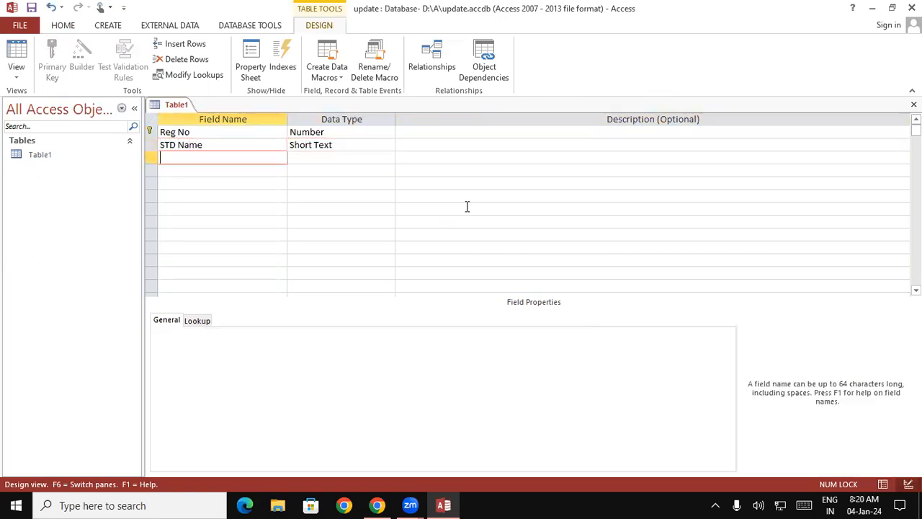
Add a field named Address with the Long Text data type.
text(Address)
key(Tab)
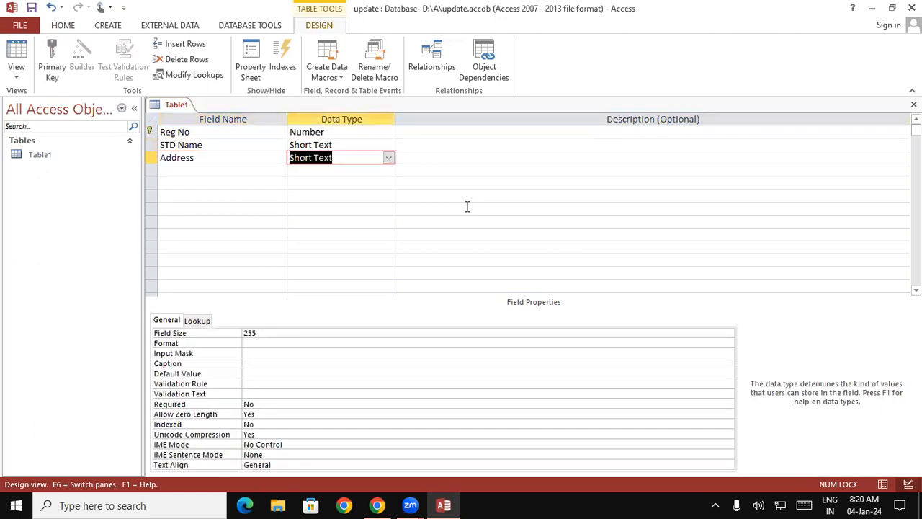
text(long)
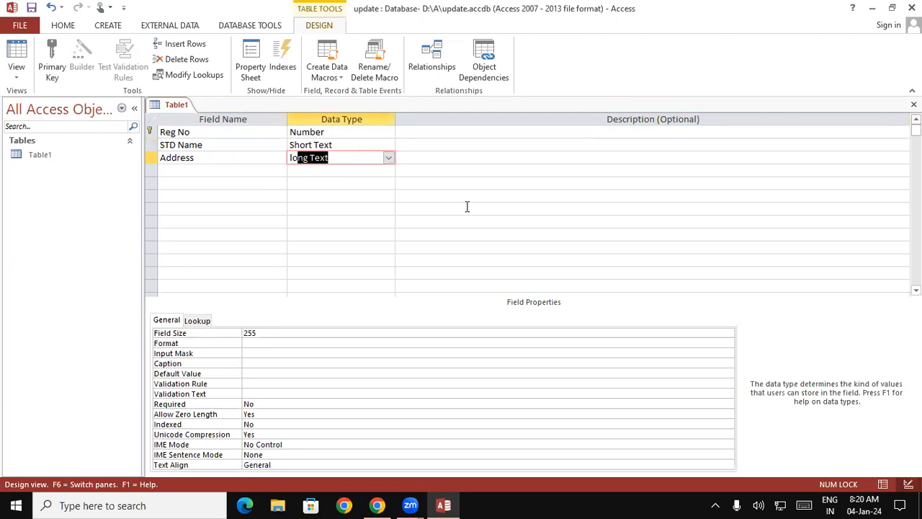
key(Tab)
key(Tab)
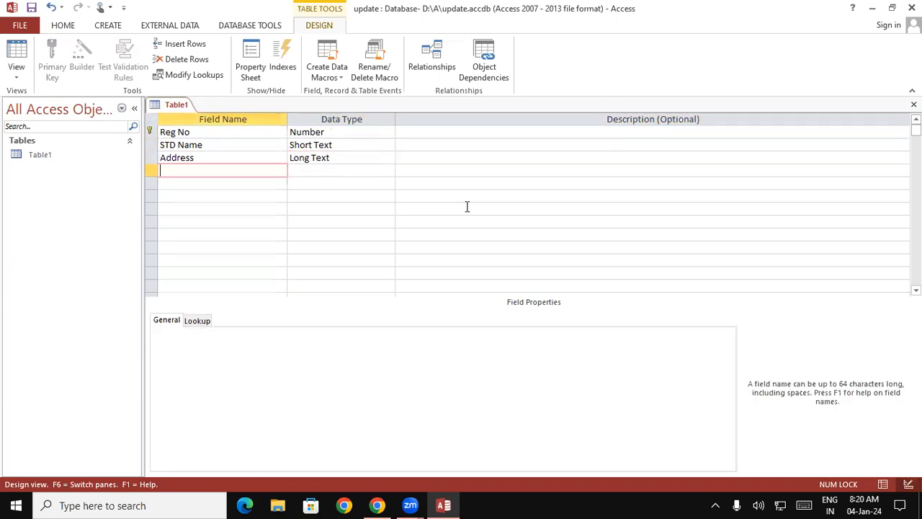
Add a Course field using the Lookup Wizard data type, with the option to type in the values.
text(Course)
key(Tab)
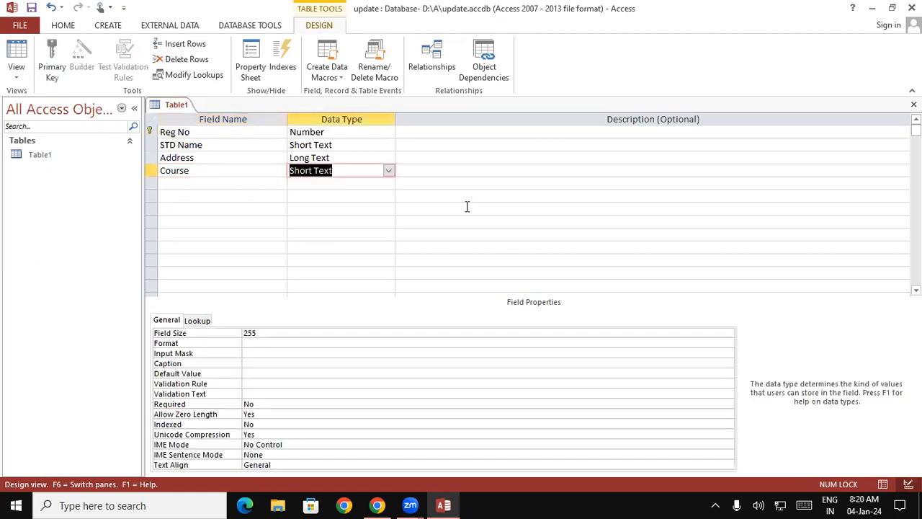
key(shift+Tab)
key(Tab)
click(388, 171)
click(347, 325)
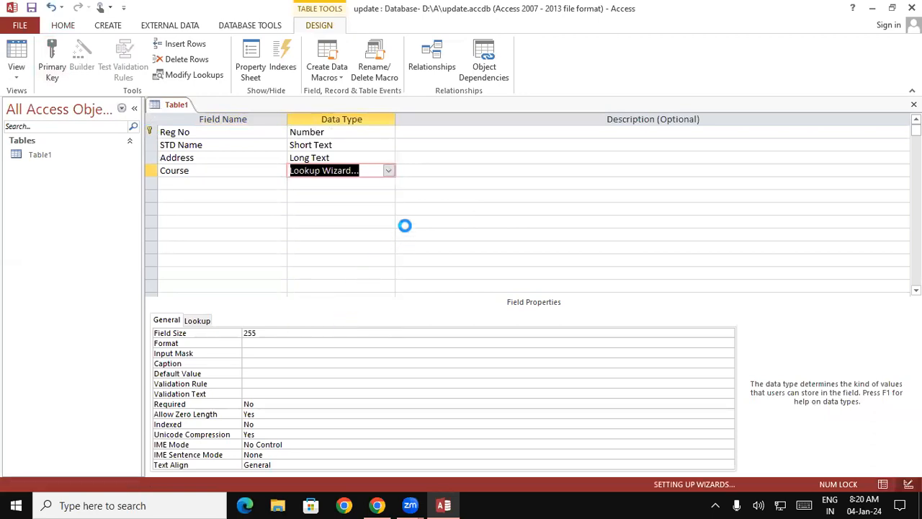
click(407, 185)
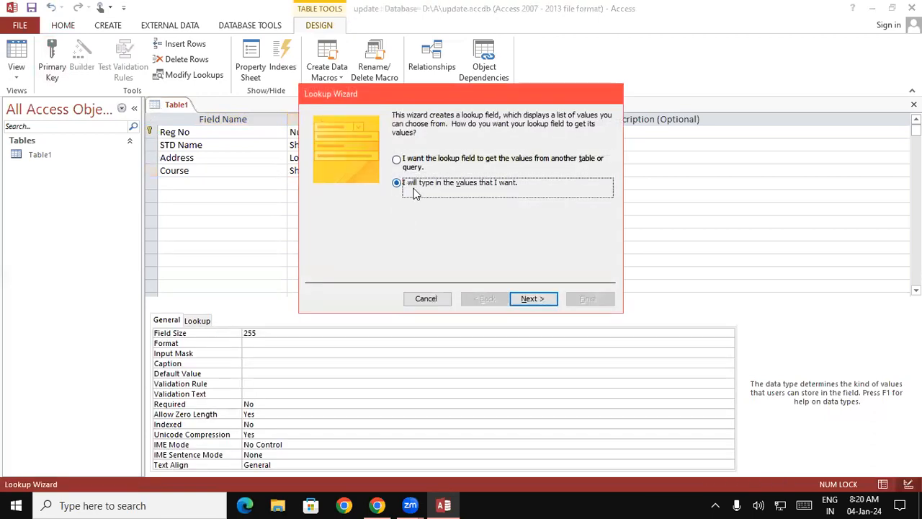
click(544, 297)
Enter DFA and ADFA as the first two values in the Course lookup list.
click(348, 196)
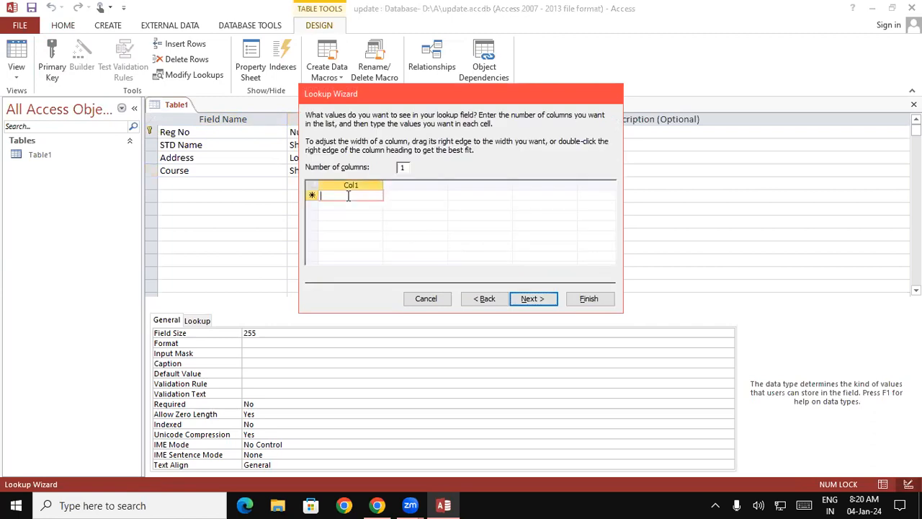
key(Caps_Lock)
text(DF)
key(Return)
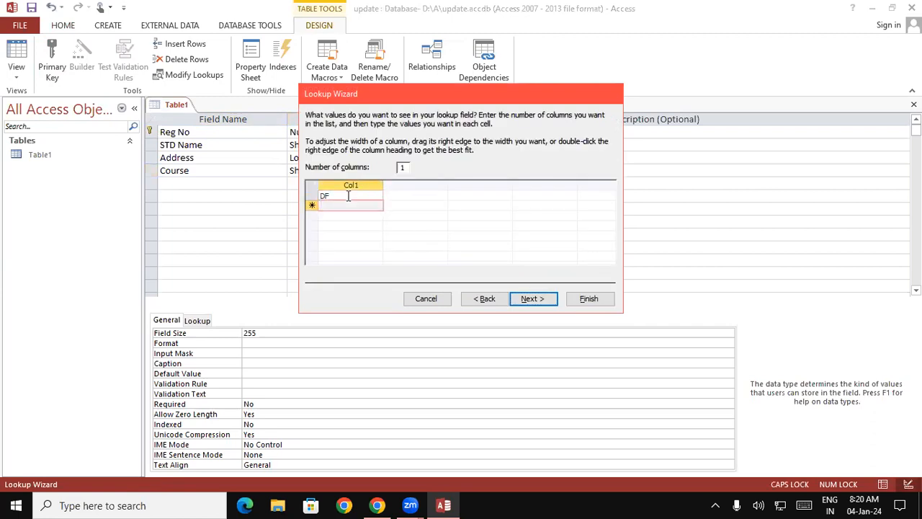
click(348, 196)
text(A)
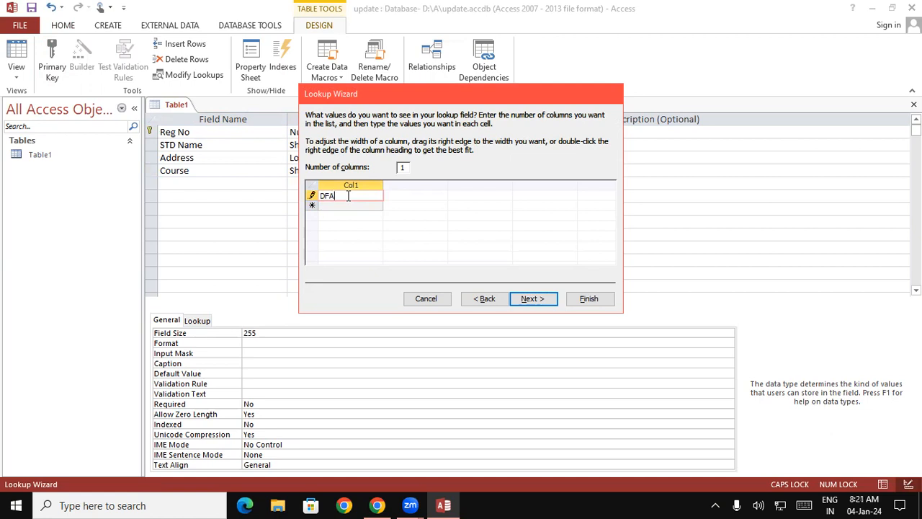
click(334, 206)
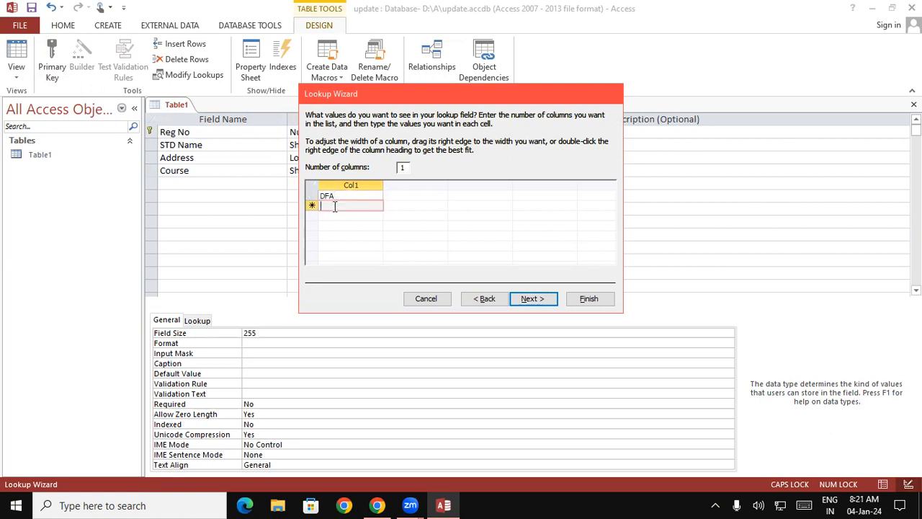
text(ADF)
key(Return)
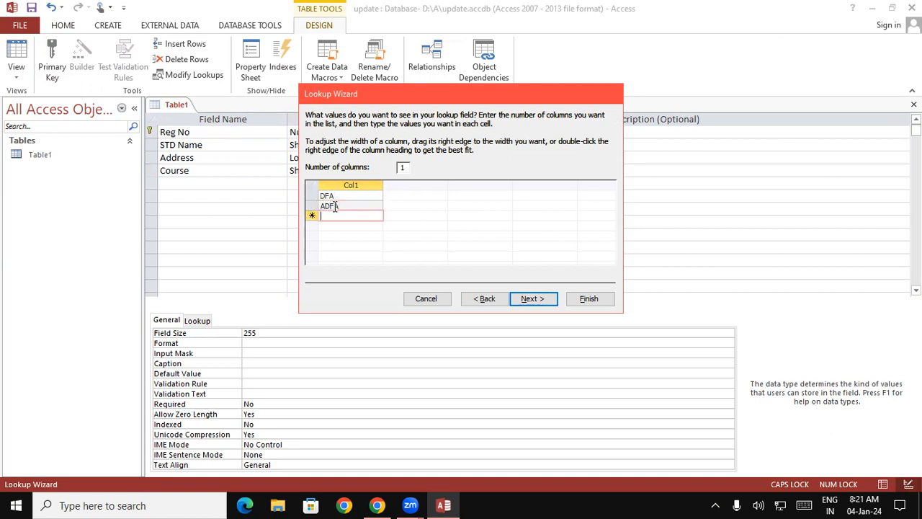
Add DCA, ADCA and CCC to the lookup list and finish the wizard, keeping the label Course.
text(DCA)
key(Return)
text(ADCA)
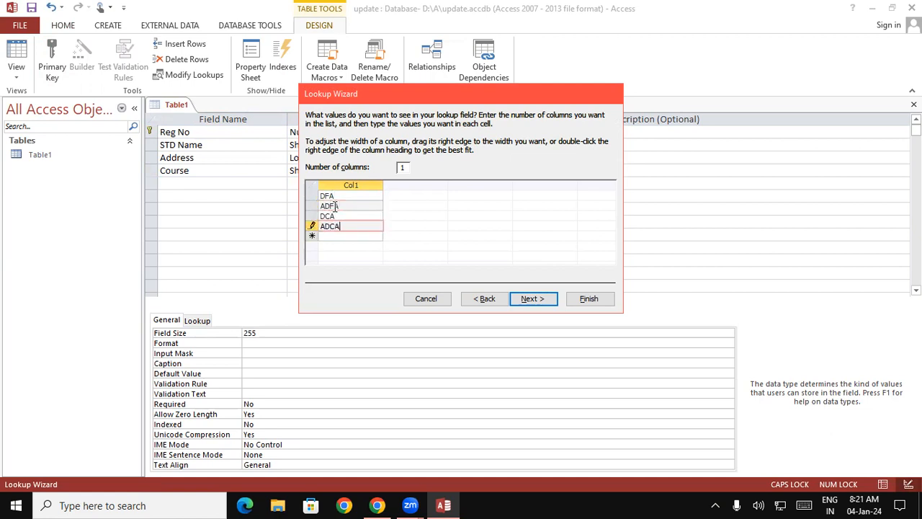
key(Return)
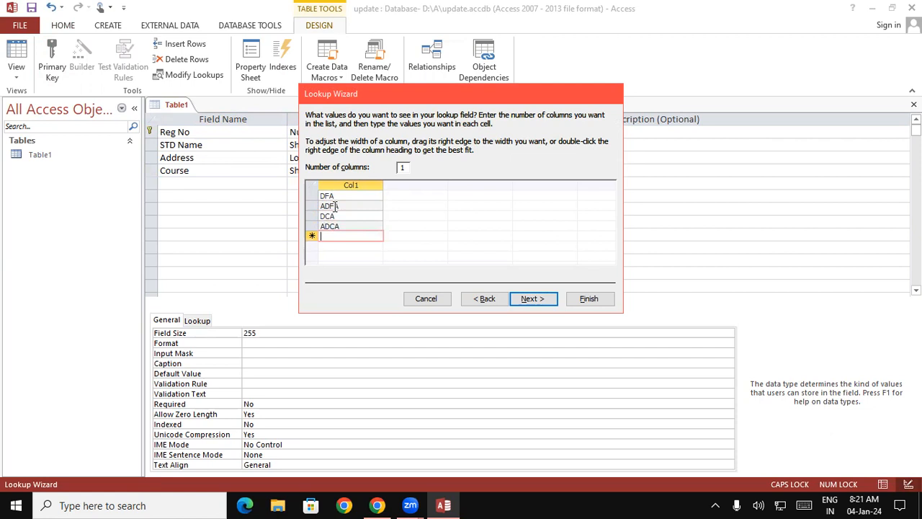
text(CCC)
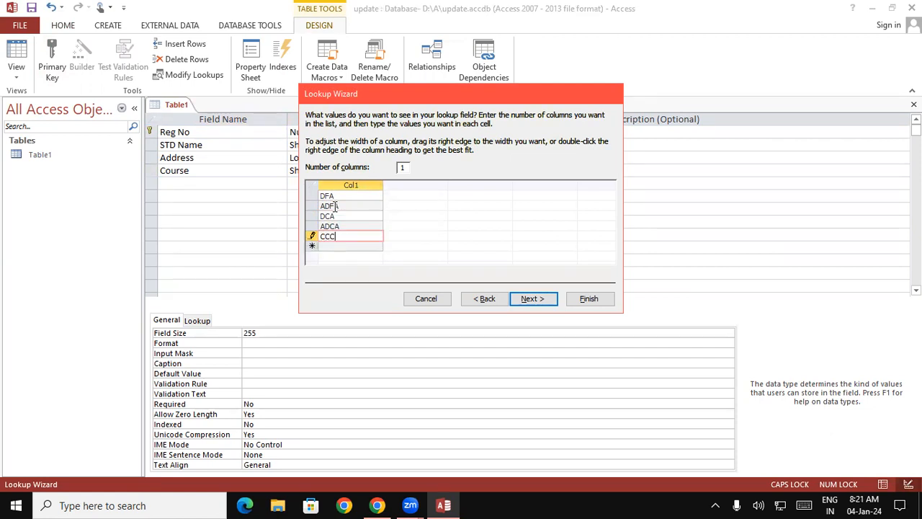
click(531, 298)
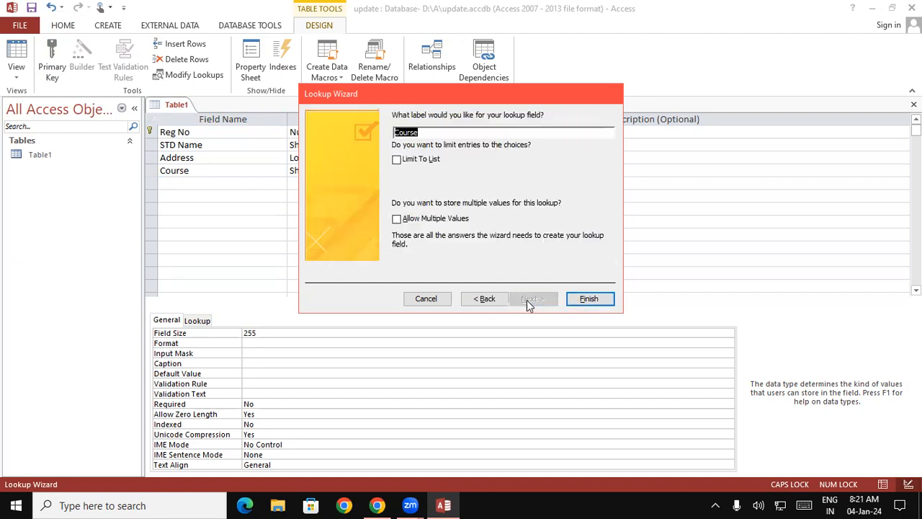
click(576, 299)
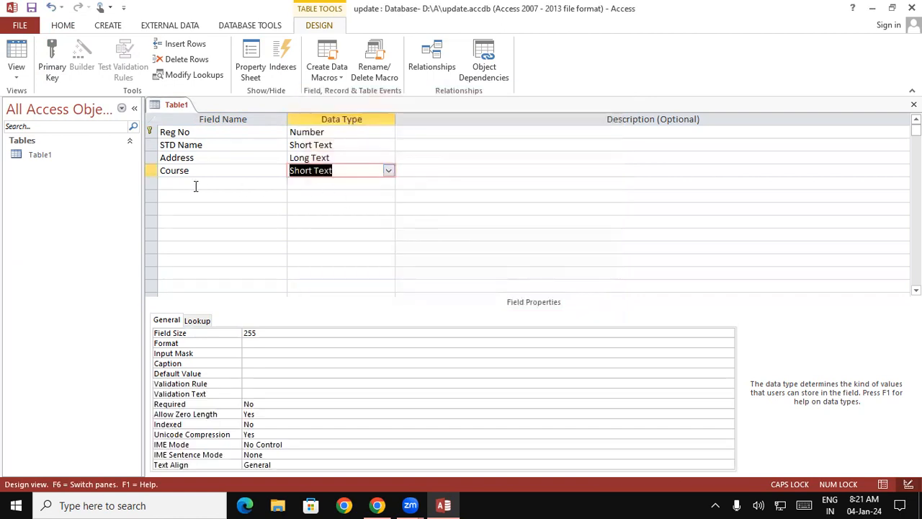
Add a field named Fee with the Number data type below Course.
click(195, 186)
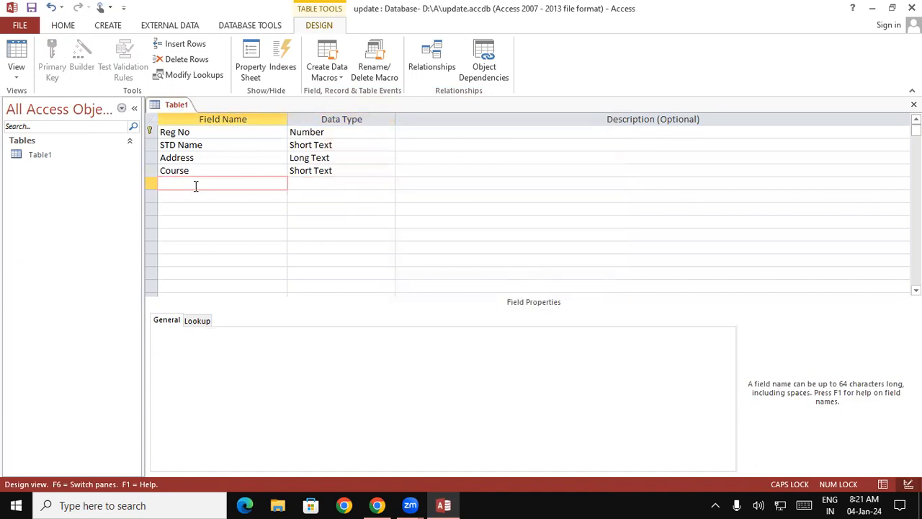
key(Caps_Lock)
text(Fee)
key(Tab)
text(nu)
key(Tab)
key(Tab)
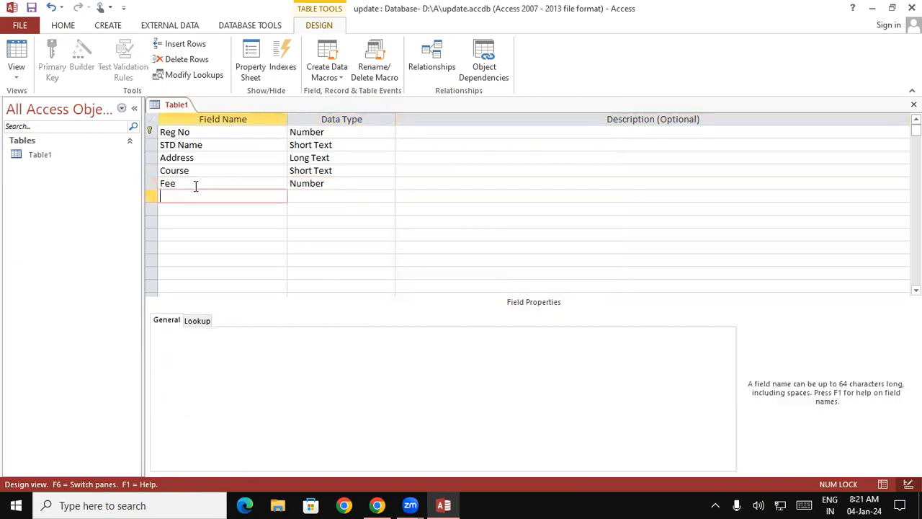
Add a field named Paid with the Number data type below Fee.
text(Paid)
key(Tab)
text(n)
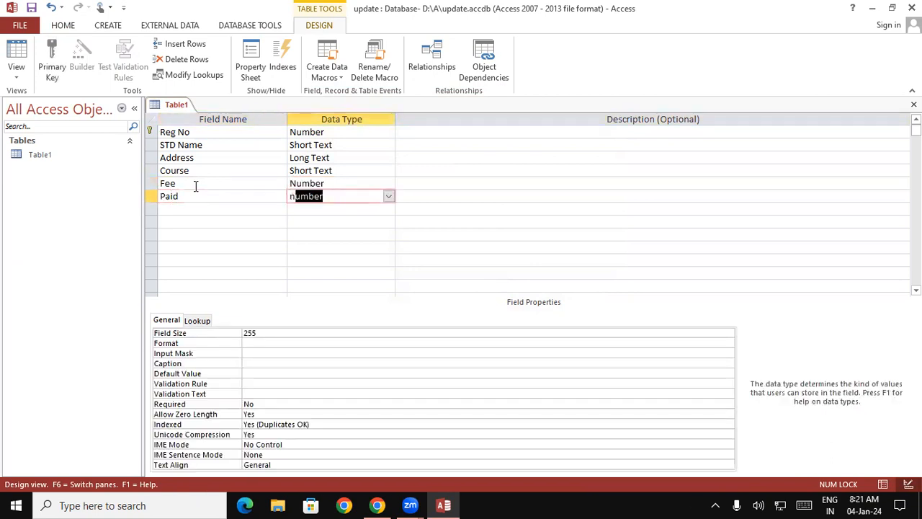
key(Tab)
key(Tab)
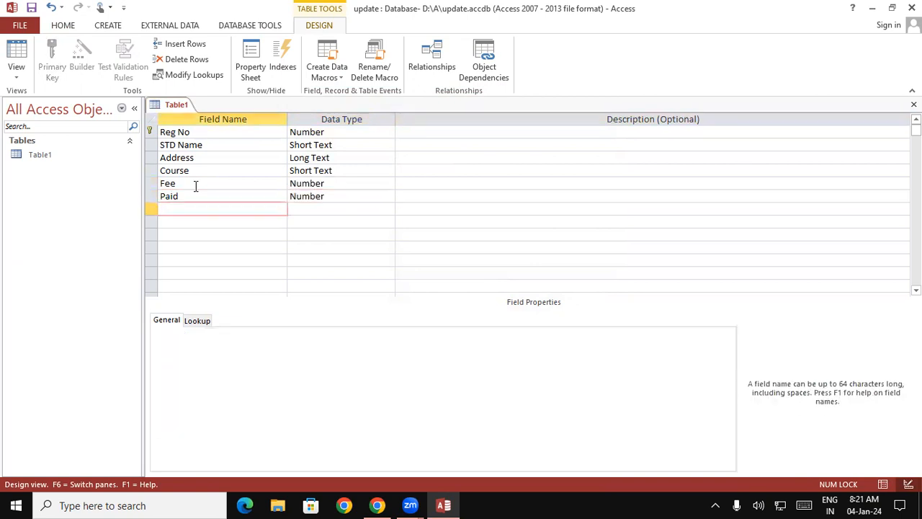
Add a field named Due with the Currency data type below Paid.
text(Due)
key(Tab)
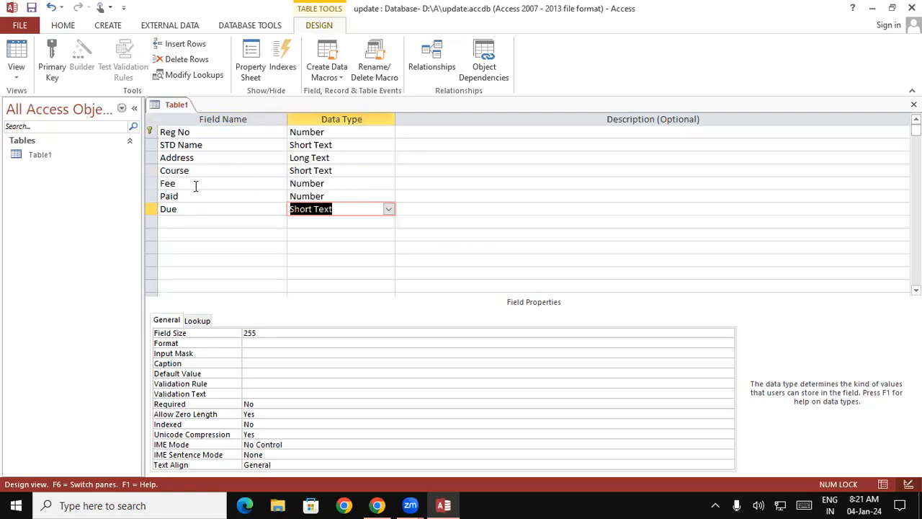
click(389, 209)
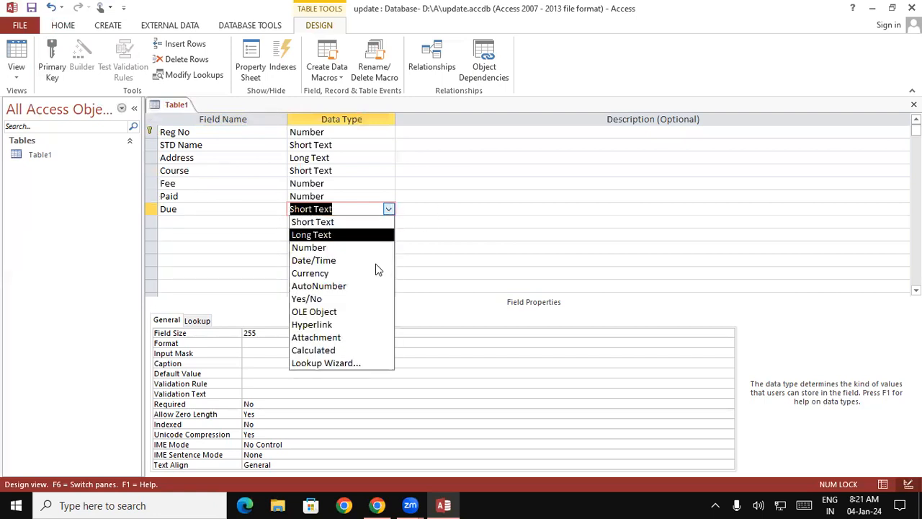
click(320, 278)
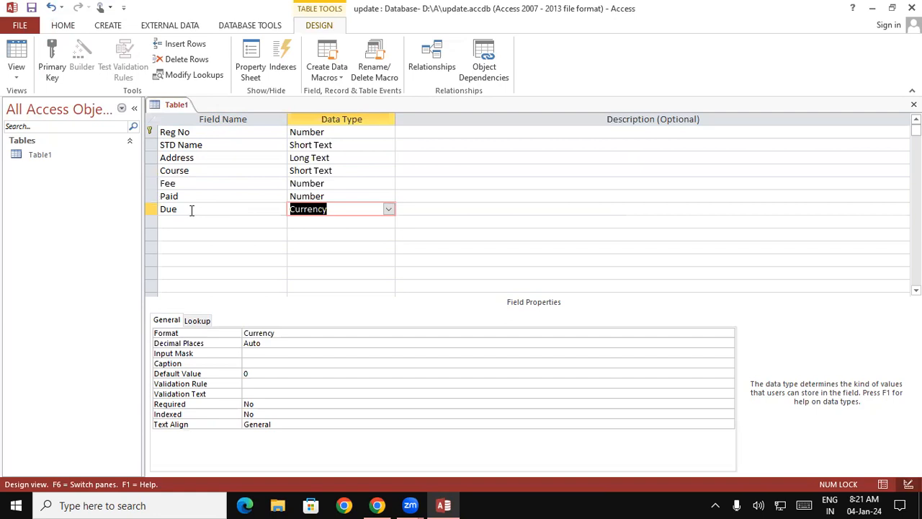
Save the design of Table1 and switch the table to Datasheet View.
right_click(173, 109)
click(183, 114)
right_click(176, 108)
click(190, 114)
right_click(177, 108)
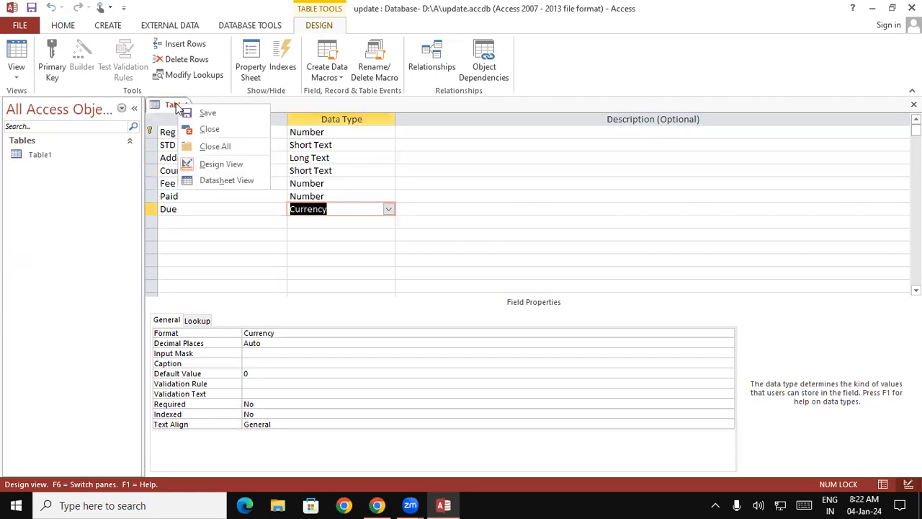
click(202, 181)
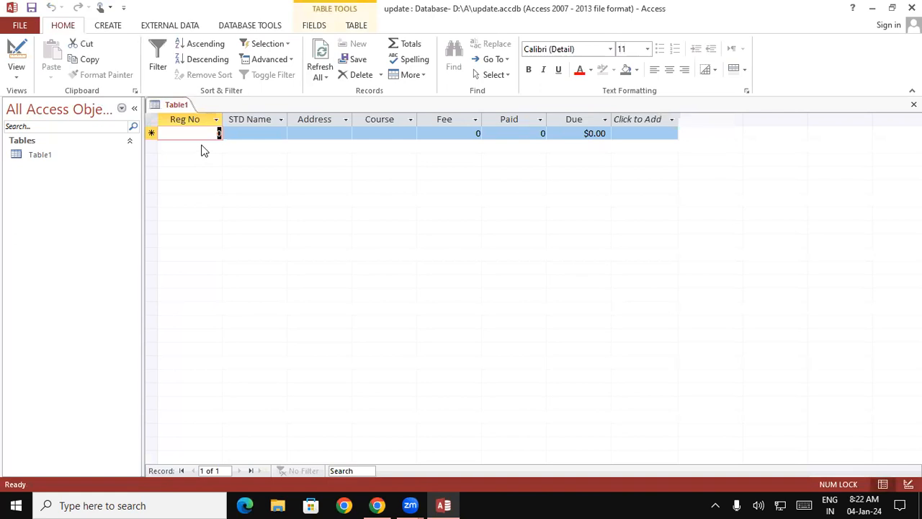
Fill in the registration number, student name and address of the first record.
text(101)
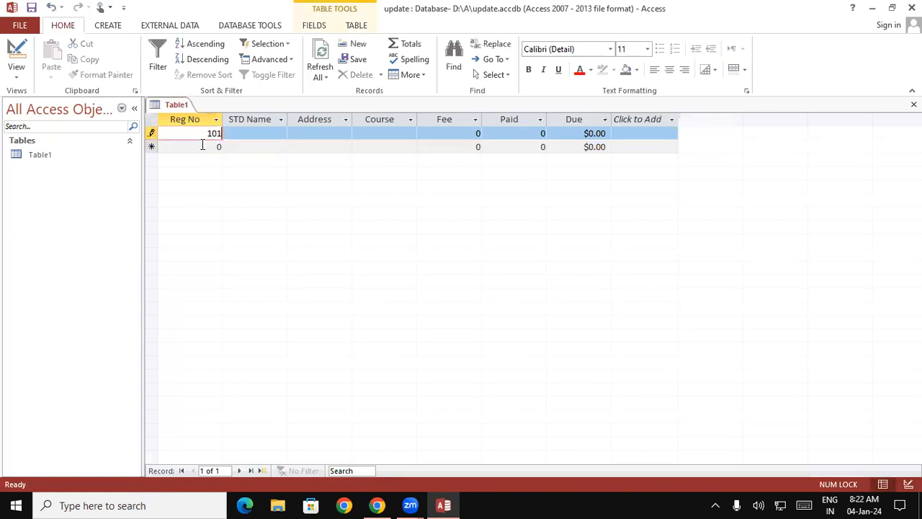
key(Tab)
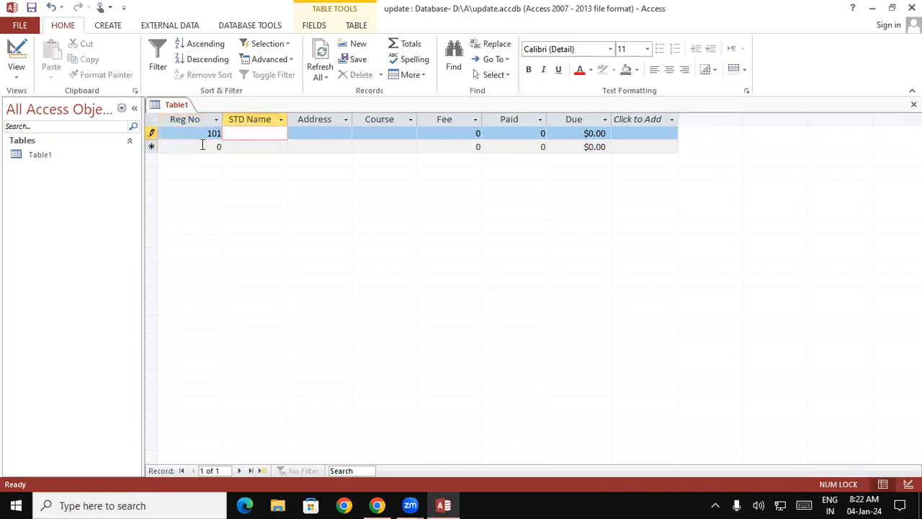
text(Vikas)
key(Tab)
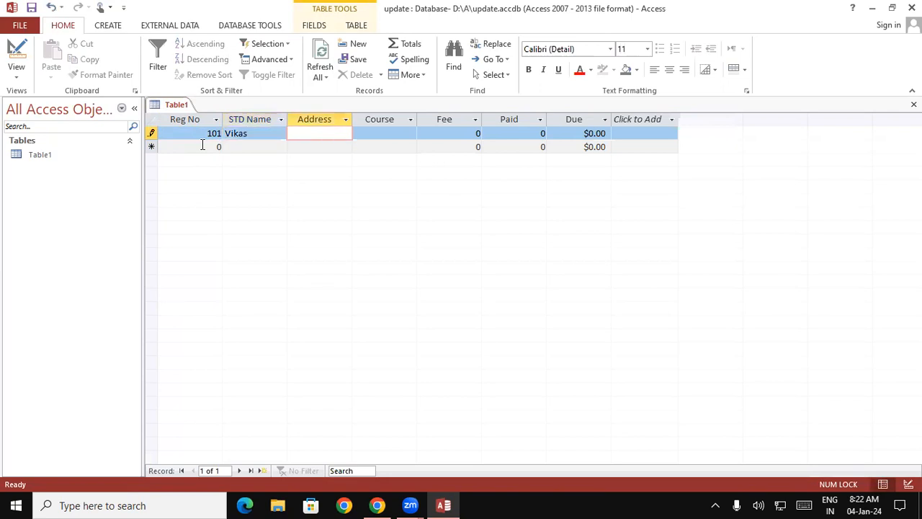
text(Man)
text(s)
text(ha)
text(chha)
text(par)
key(Tab)
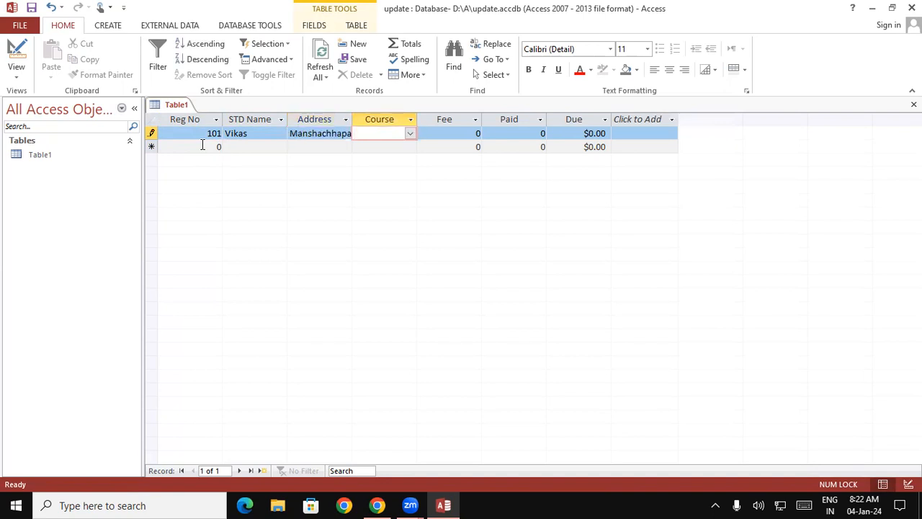
Complete the first record with course ADCA, fee 15000 and paid 14000, leaving Due at its default.
text(adca)
key(Tab)
text(15000)
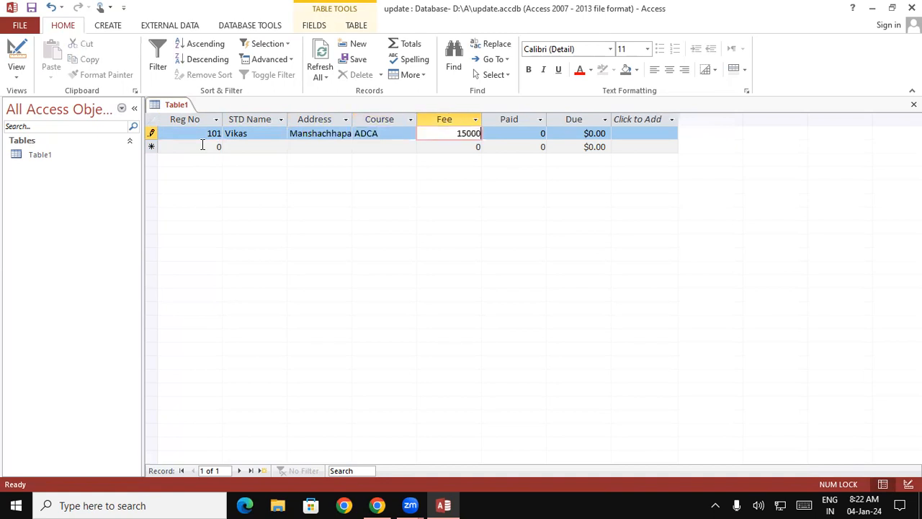
key(Tab)
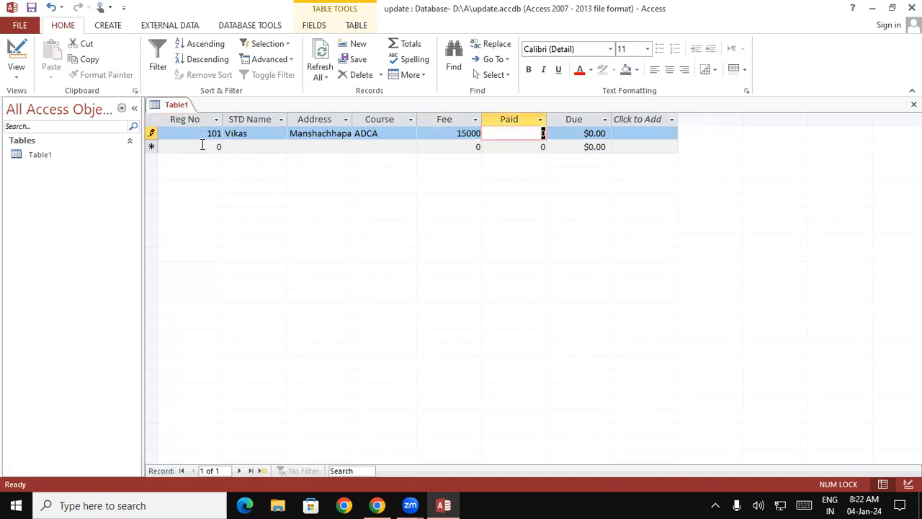
text(14000)
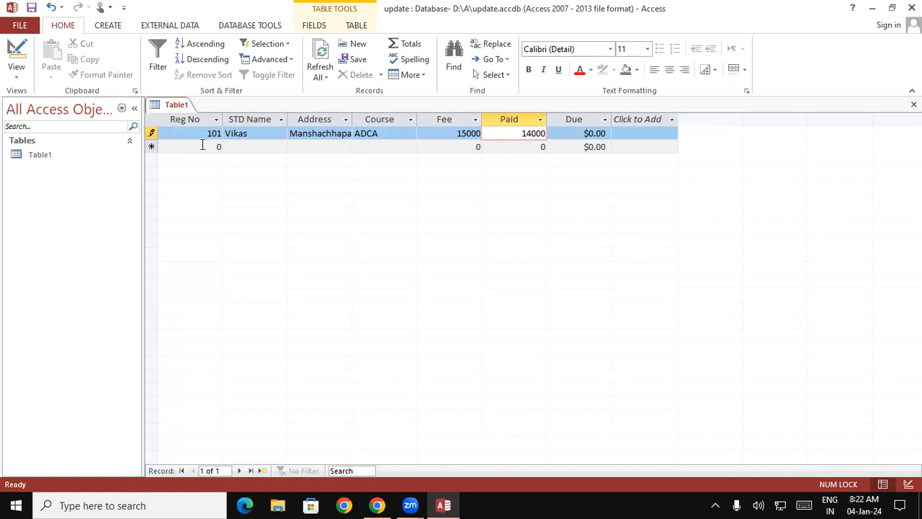
key(Tab)
key(Tab)
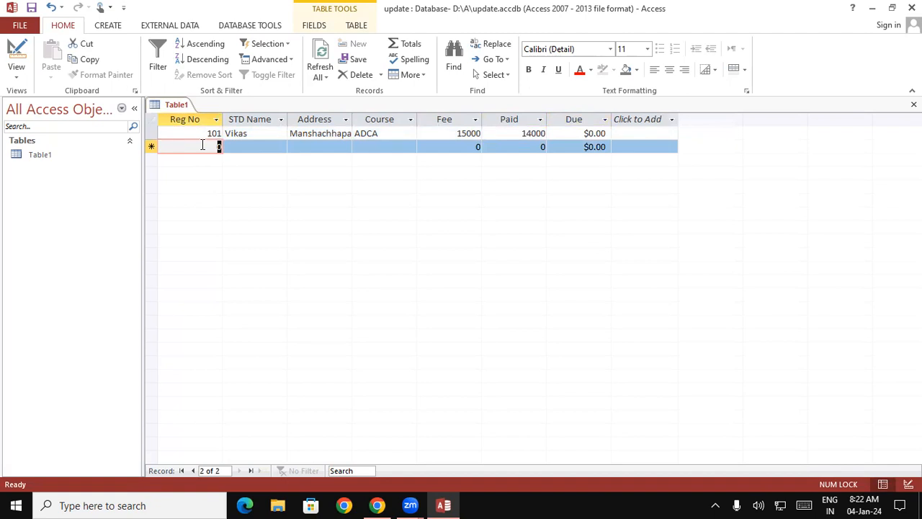
Fill in the registration number, student name and address of the second record.
text(102)
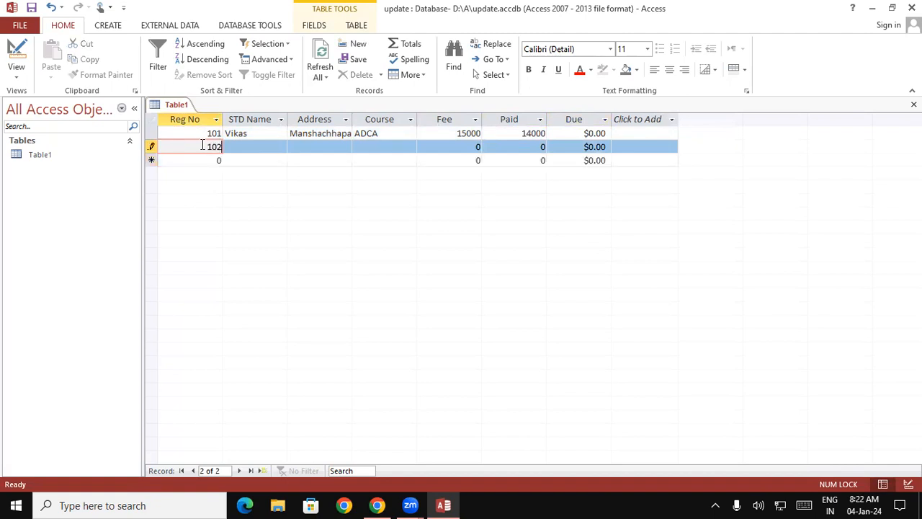
key(Tab)
text(Vipin)
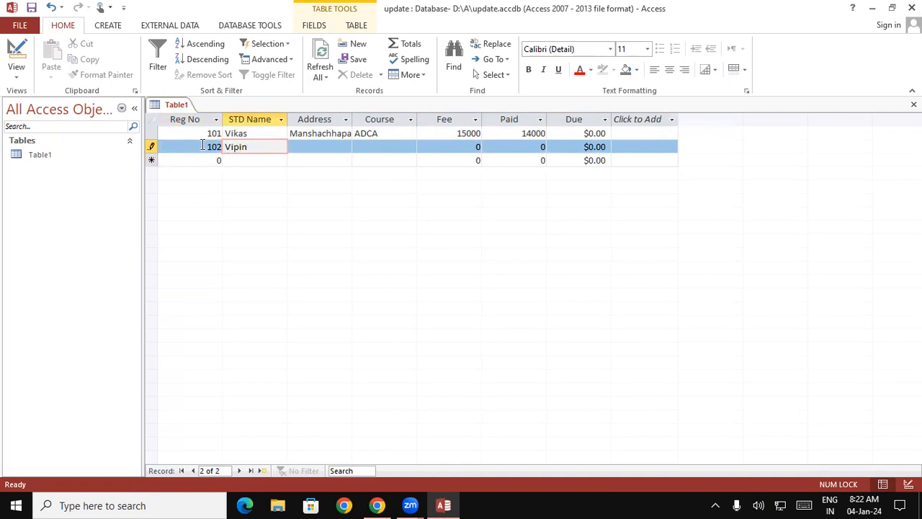
key(Tab)
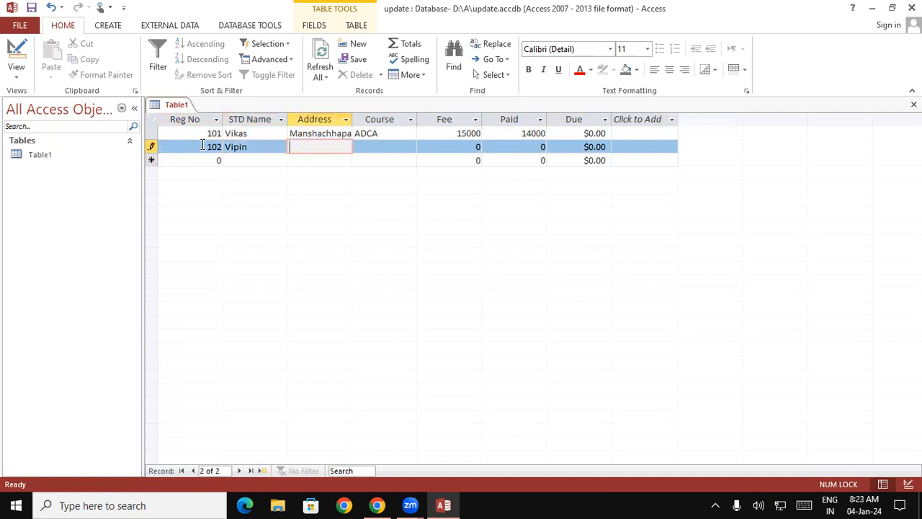
text(Dudahi)
key(Tab)
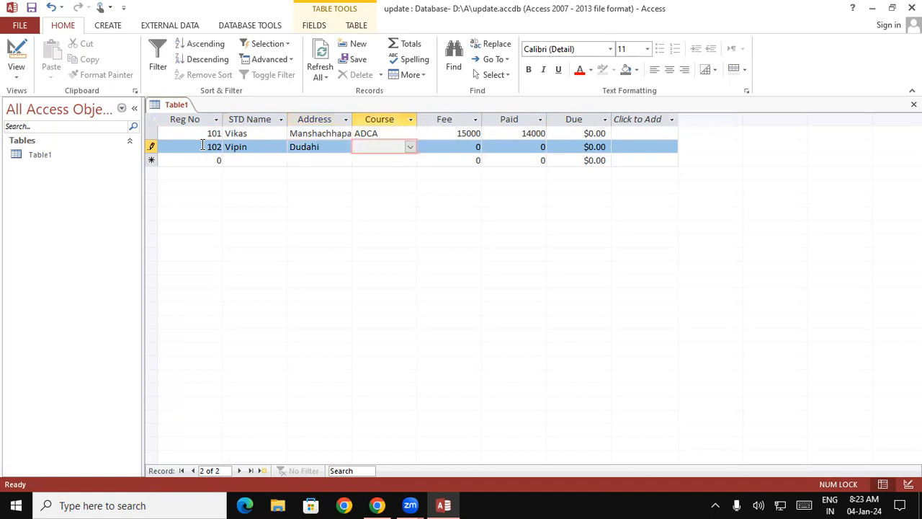
Set the second record's course to DCA, its fee to 13500 and its paid amount to 8000.
text(dca)
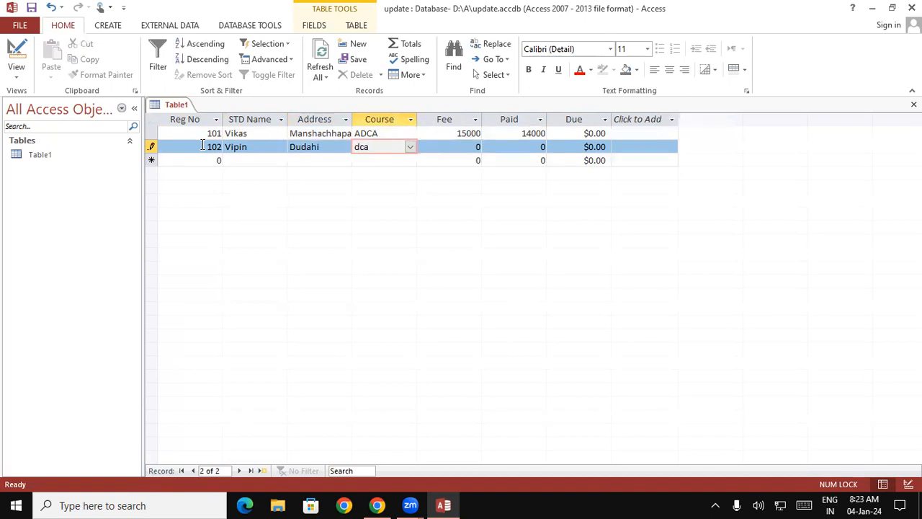
key(Tab)
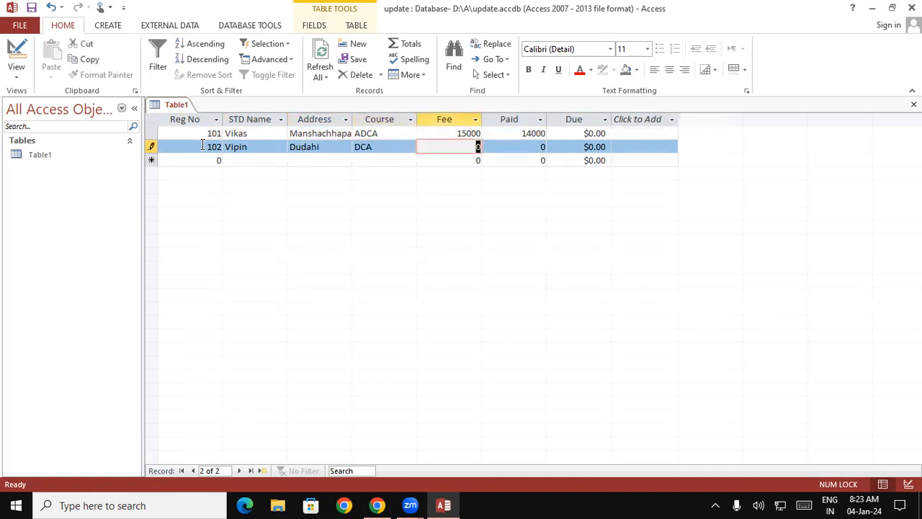
text(13500)
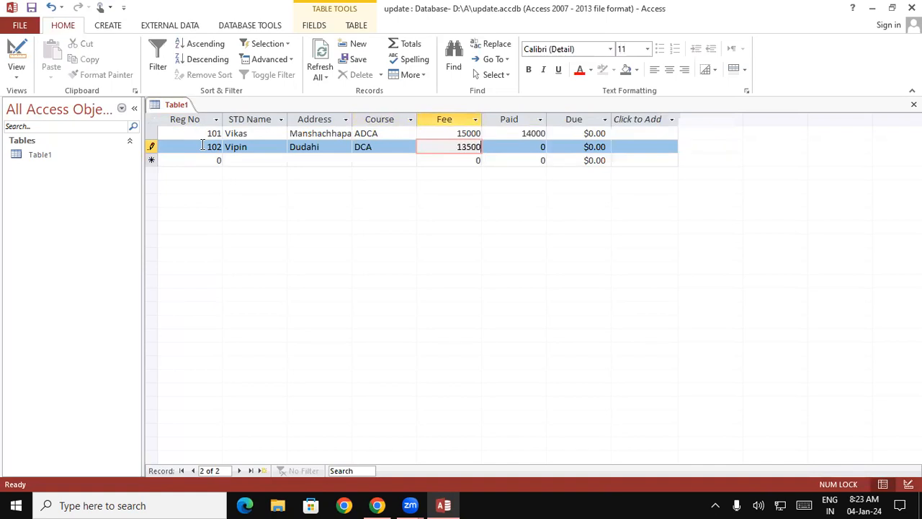
key(Tab)
text(8000)
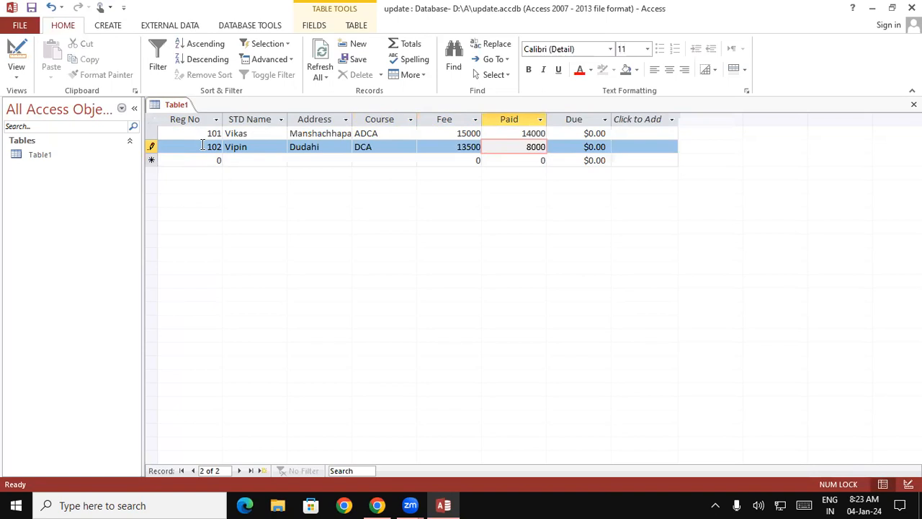
Fill in the registration number, student name and address of the third record.
key(Tab)
key(Tab)
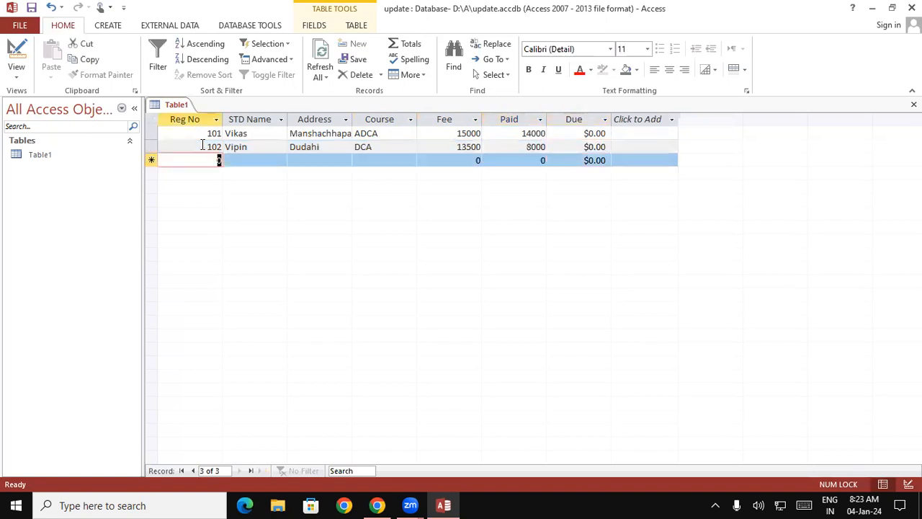
text(103)
key(Tab)
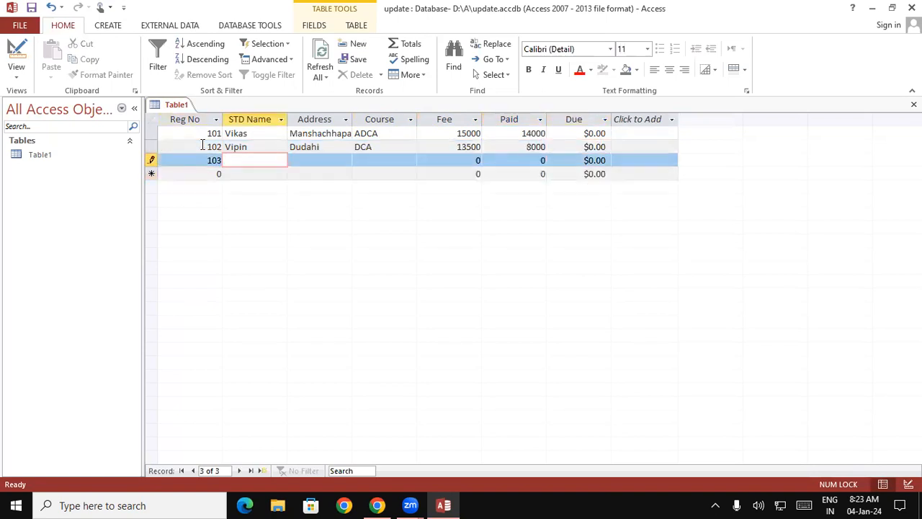
text(Anup)
key(Tab)
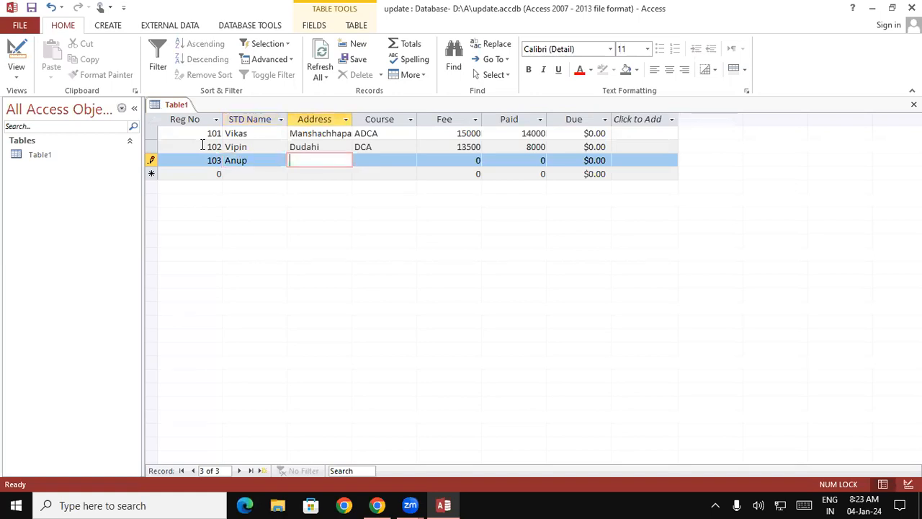
text(Padrauna)
key(Tab)
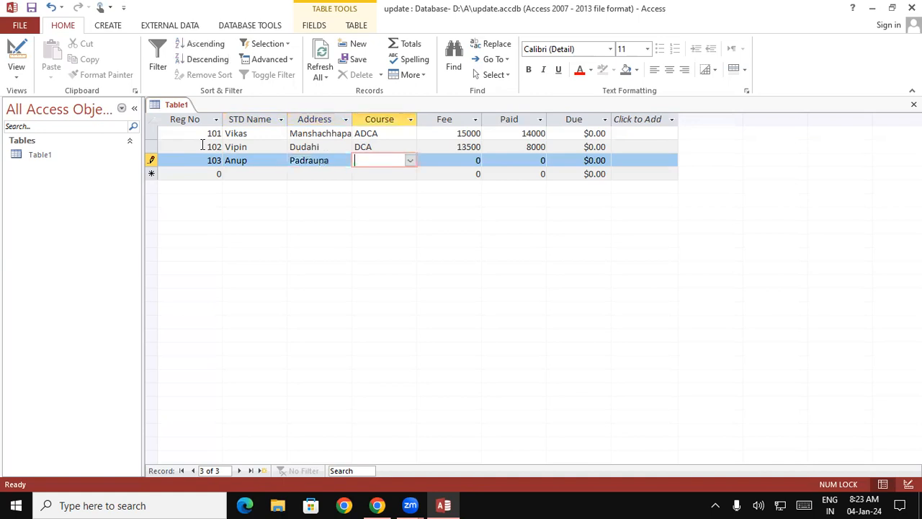
Complete the third record with course DFA, fee 9000 and paid 5000, leaving Due at its default.
text(DFA)
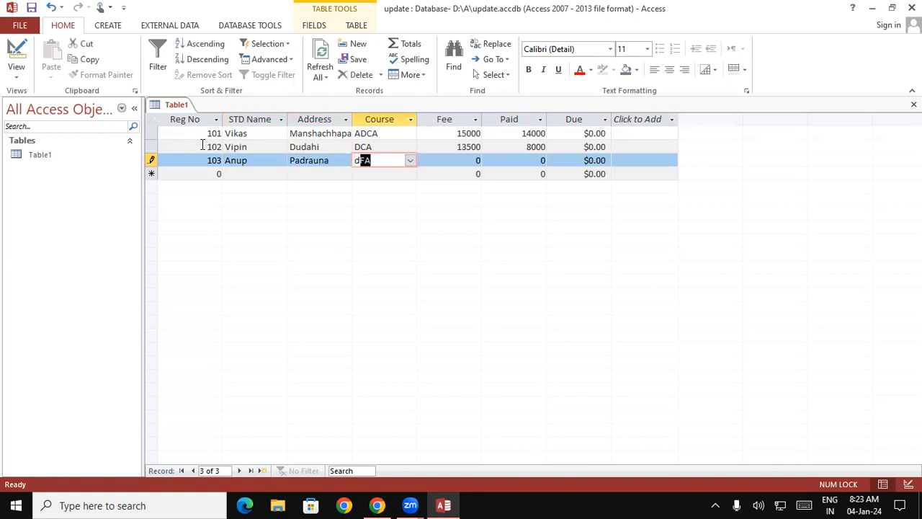
key(Tab)
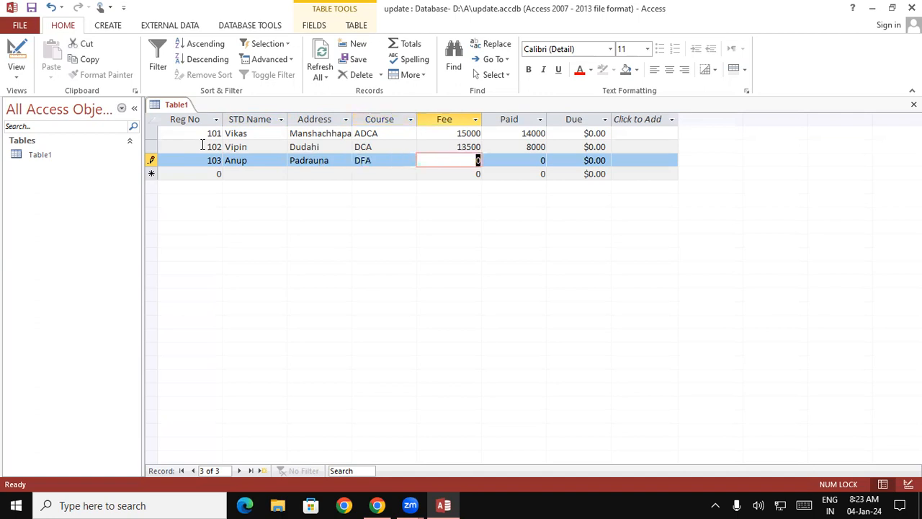
text(9000)
key(Tab)
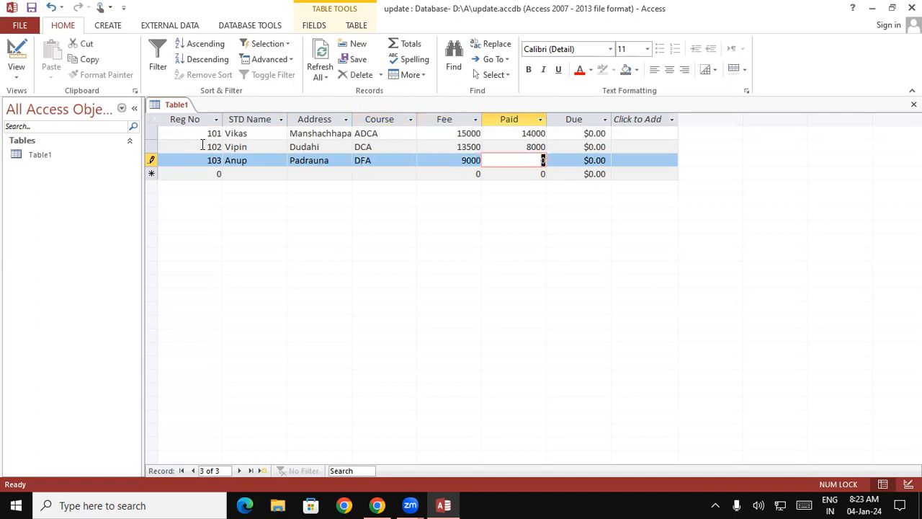
text(5000)
key(Tab)
key(Tab)
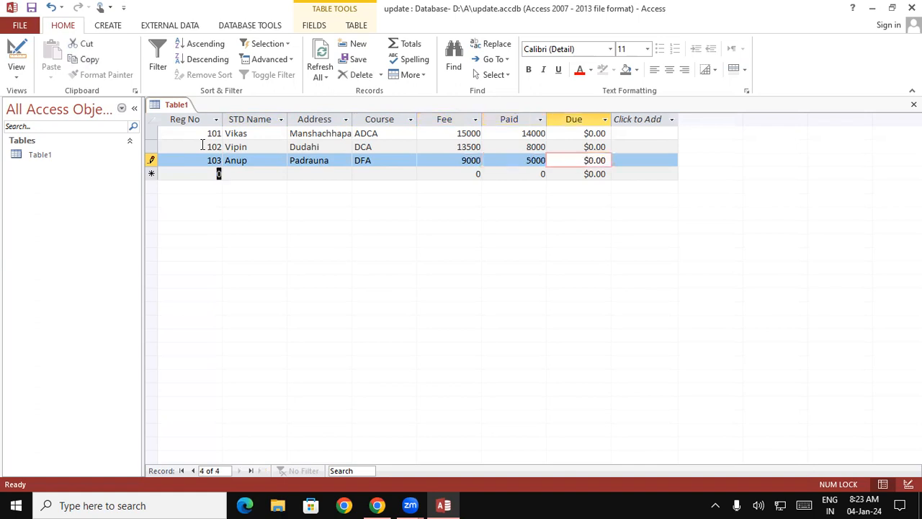
Fill in the fourth record's registration number, student name and address, capitalising the first letter of the address.
text(104)
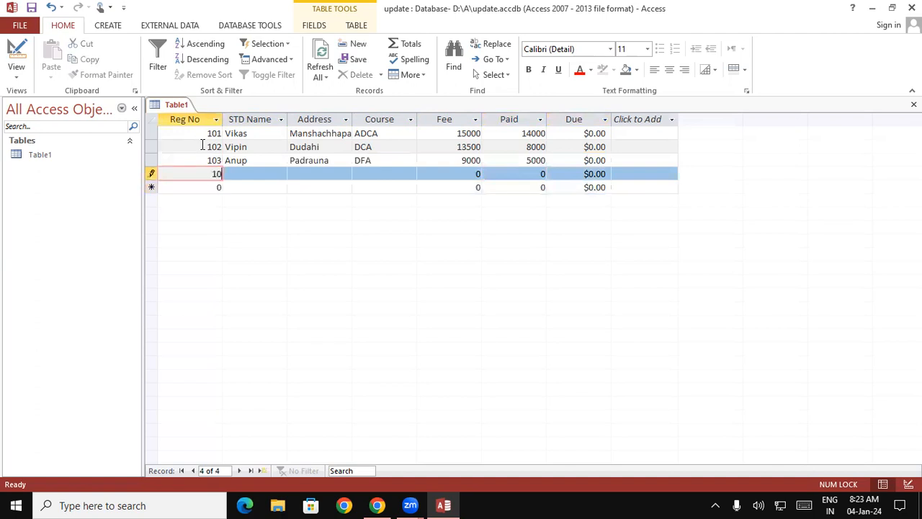
key(Tab)
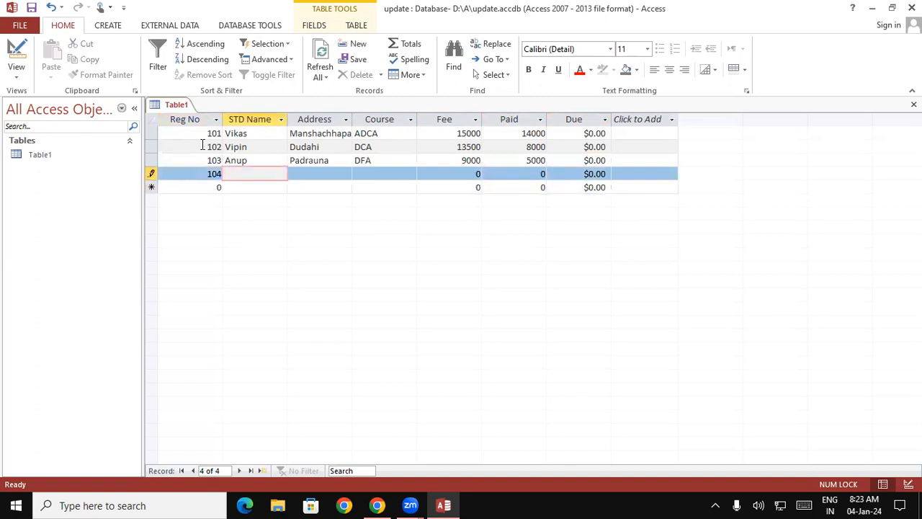
text(khurshad)
key(Tab)
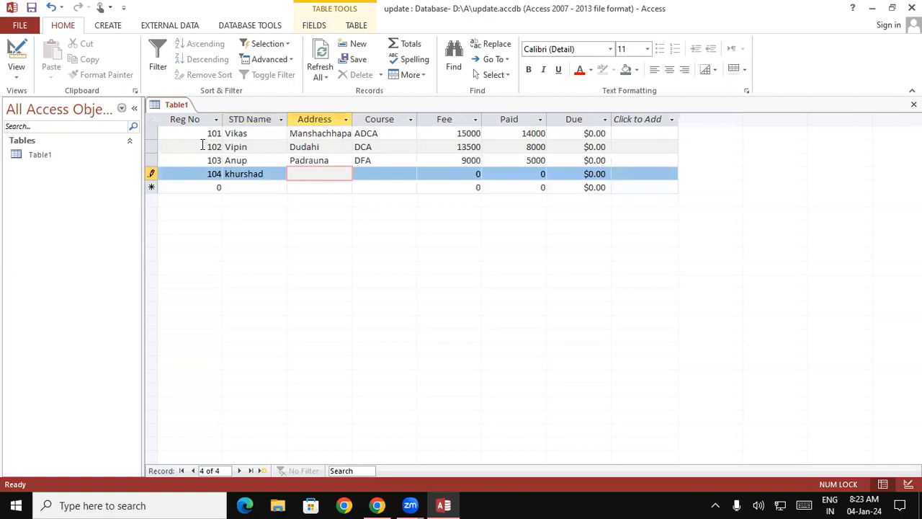
text(padrauna)
key(Tab)
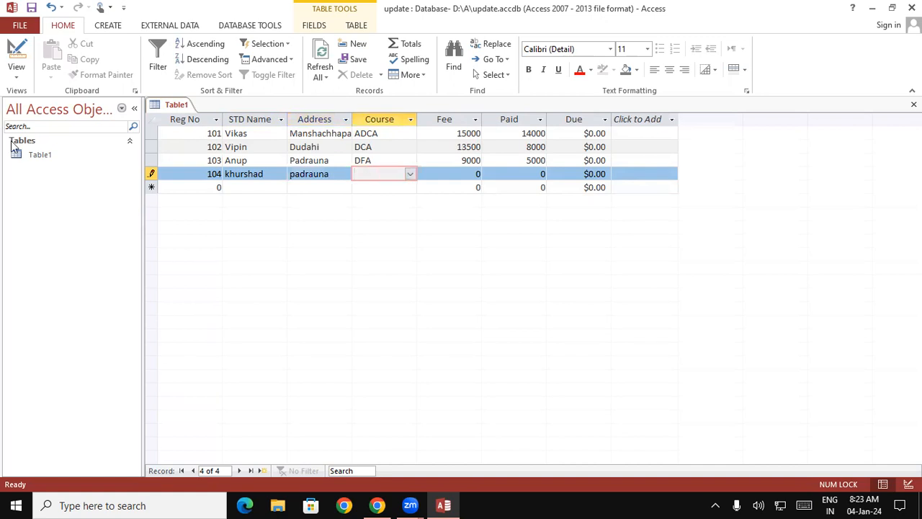
click(281, 176)
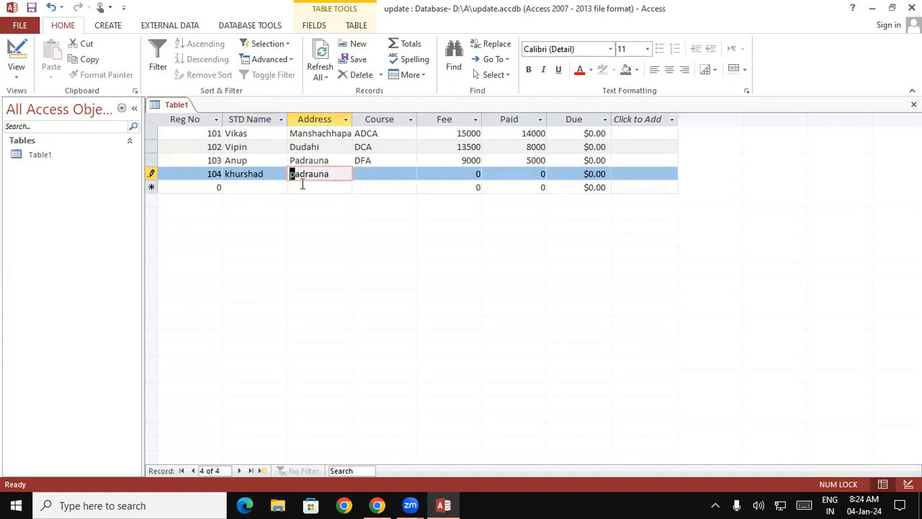
text(P)
key(Tab)
Complete the fourth record with course ADFA, fee 15000 and paid 10000, leaving Due at its default.
text(adfa)
key(Tab)
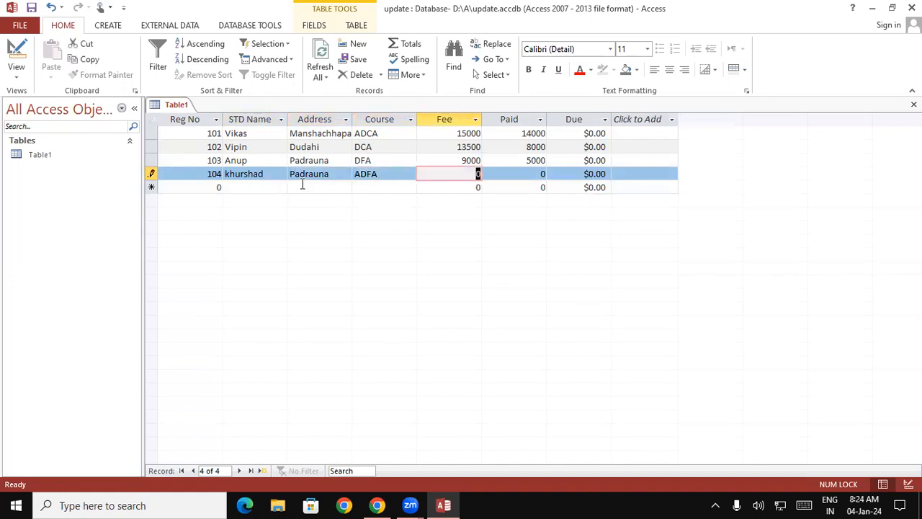
text(15000)
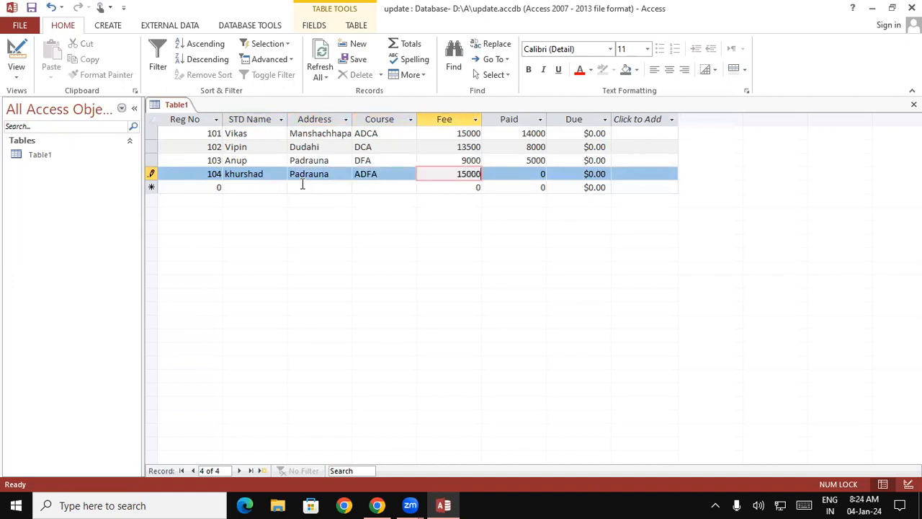
key(Tab)
text(10000)
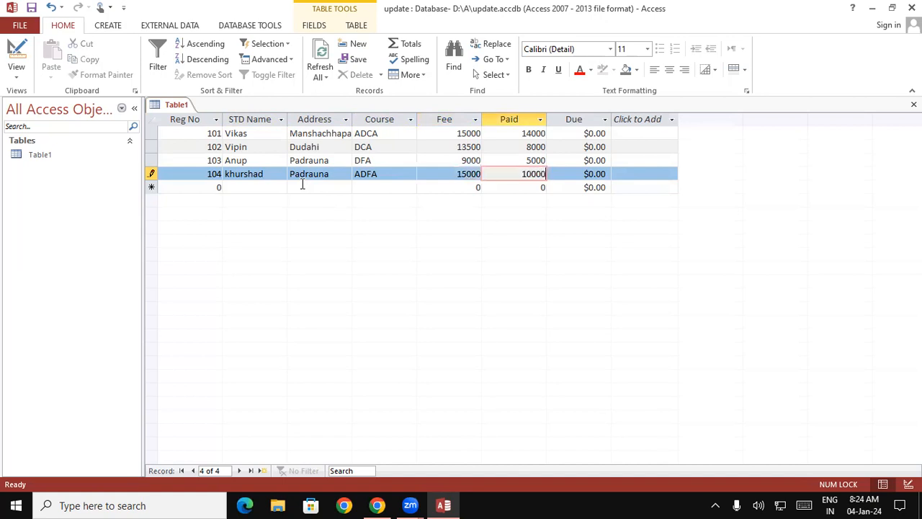
key(Tab)
key(Tab)
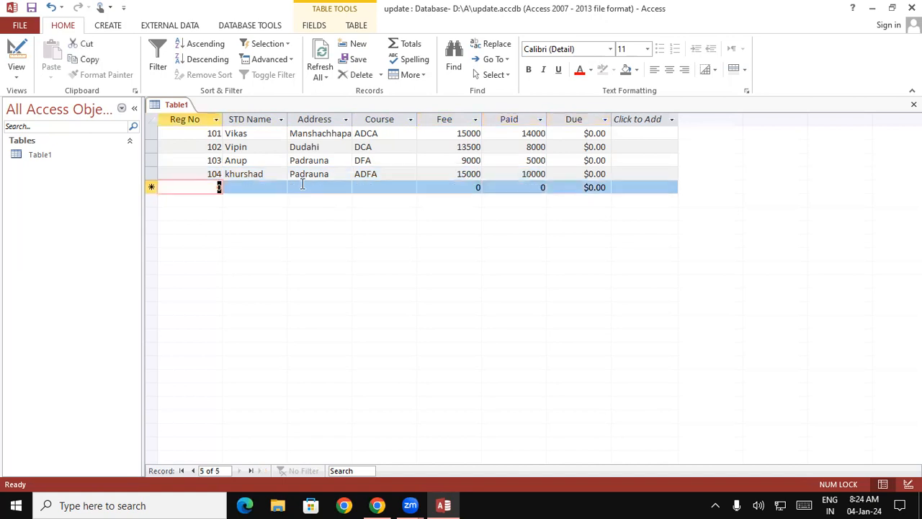
Fill in the registration number, student name and address of the fifth record.
text(105)
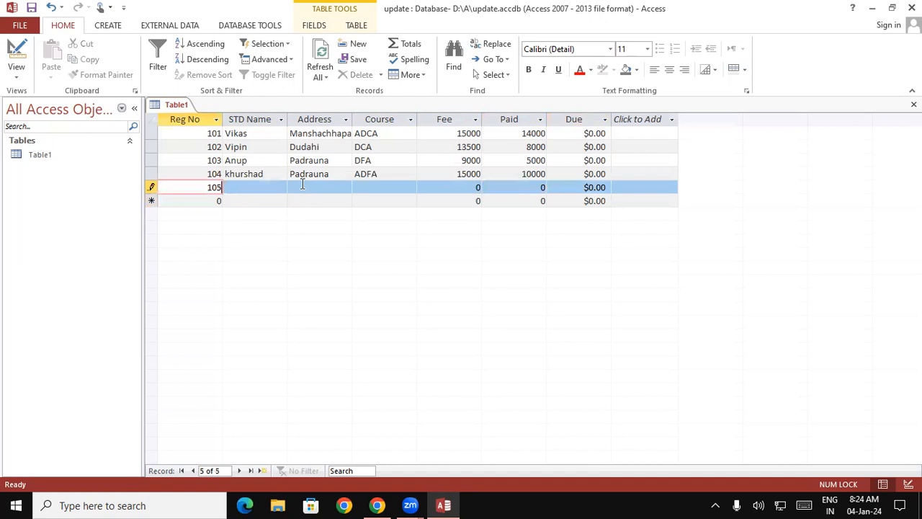
key(Tab)
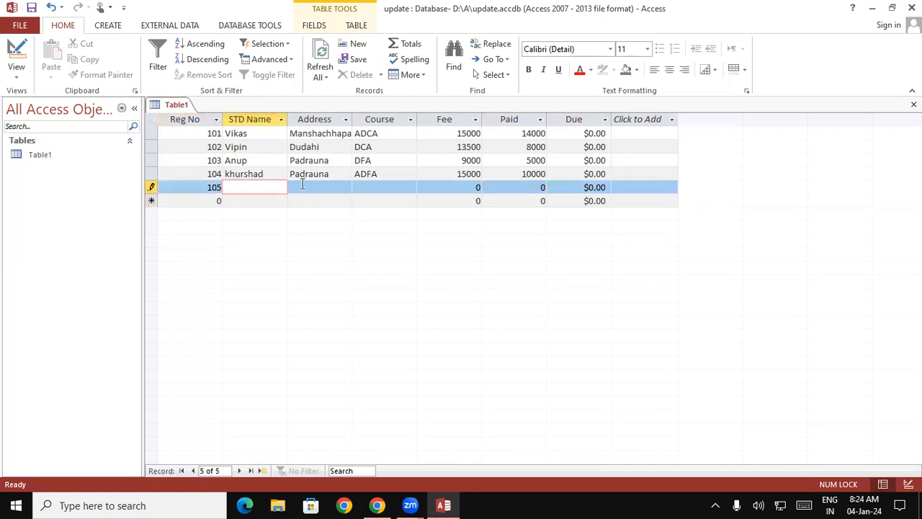
text(Divyanshu)
click(303, 184)
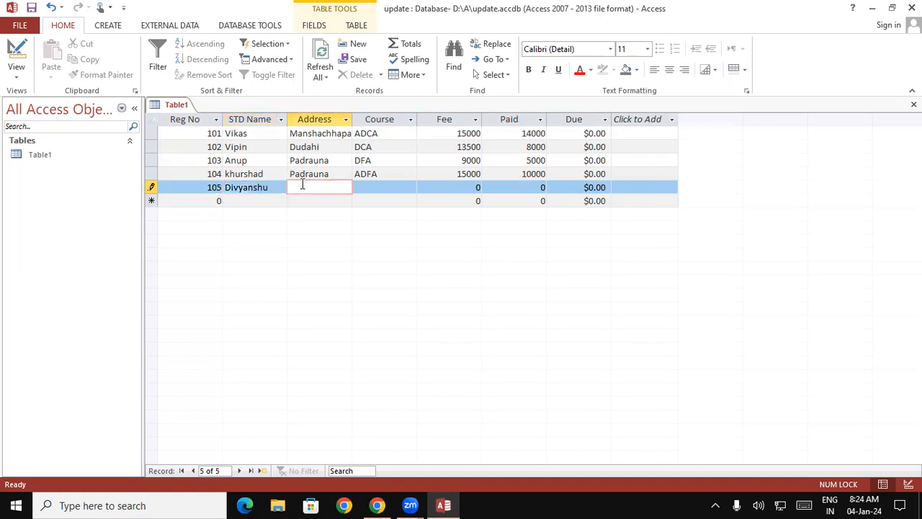
text(Ramkola)
key(Tab)
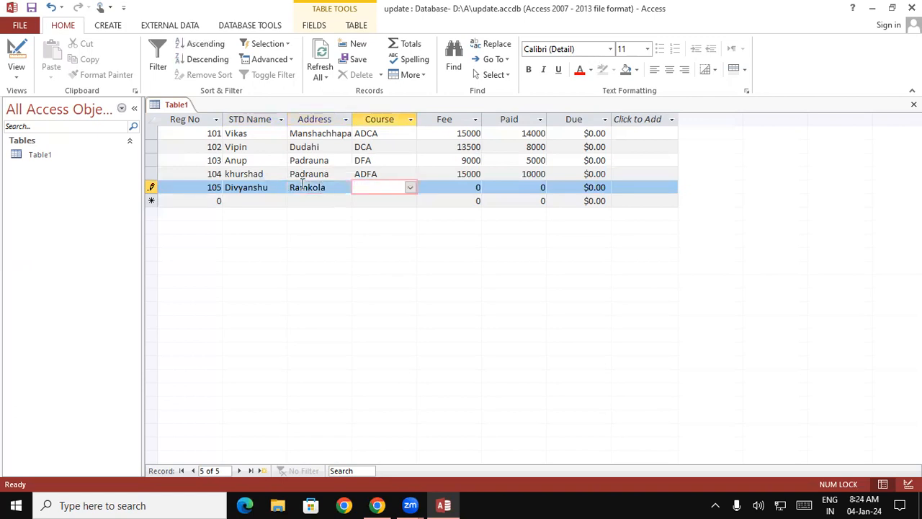
Complete the fifth record with course DCA, fee 13500 and paid 12000, leaving Due at its default.
text(DCA)
key(Tab)
text(1300)
key(BackSpace)
key(BackSpace)
text(500)
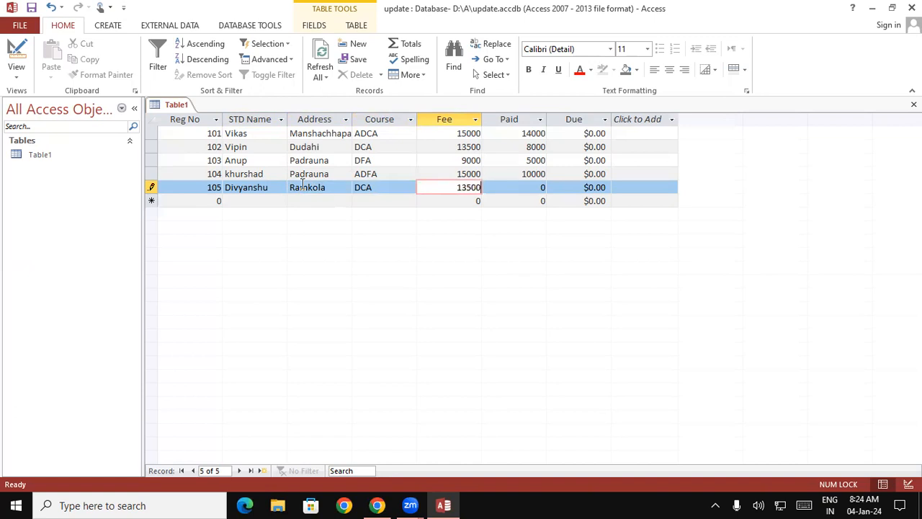
key(Tab)
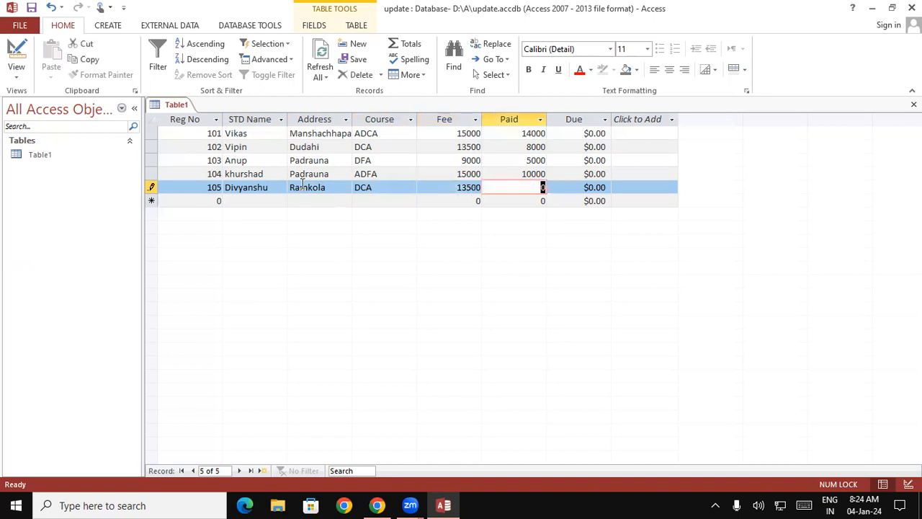
text(12000)
key(Tab)
key(Tab)
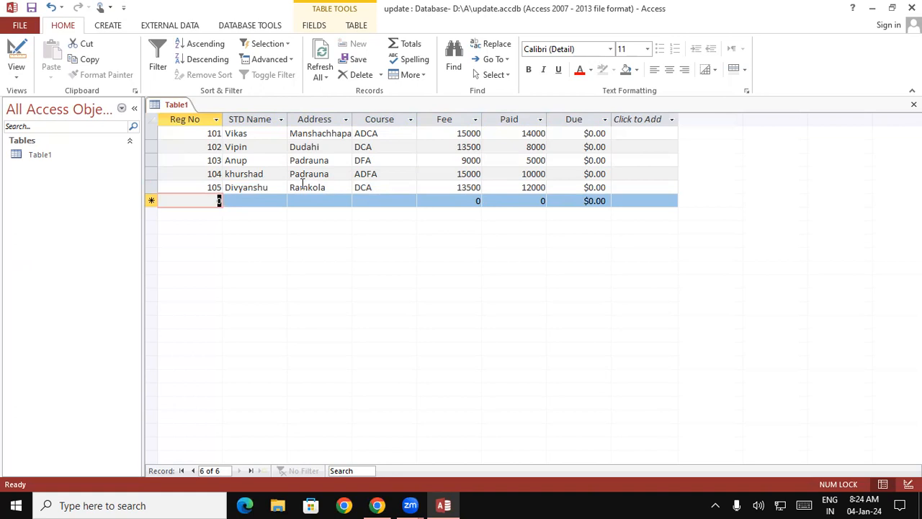
Close Table1 and duplicate it with structure and data under the name Copy Of Table1.
right_click(182, 105)
click(205, 128)
click(52, 153)
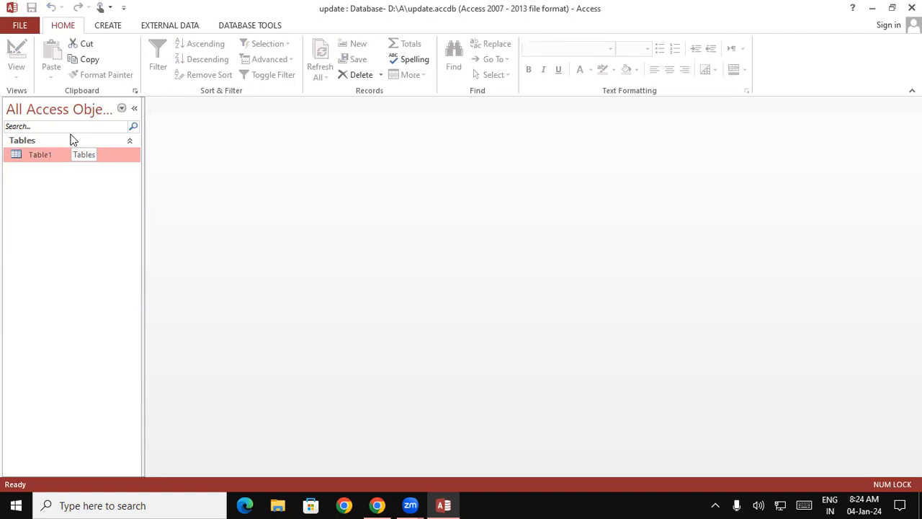
right_click(31, 157)
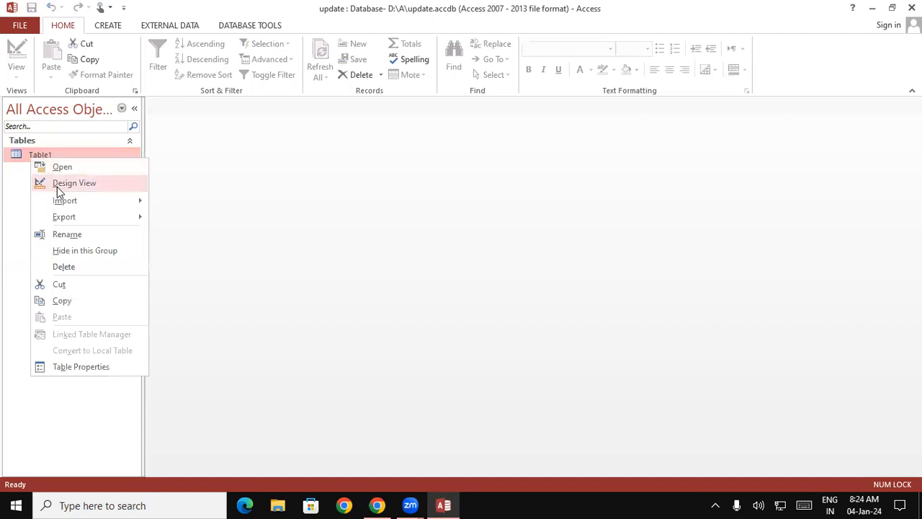
click(63, 301)
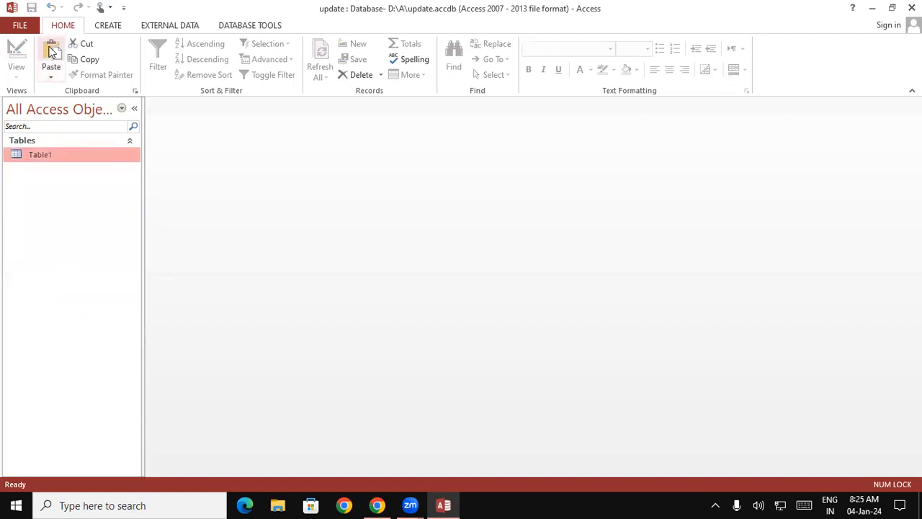
click(51, 52)
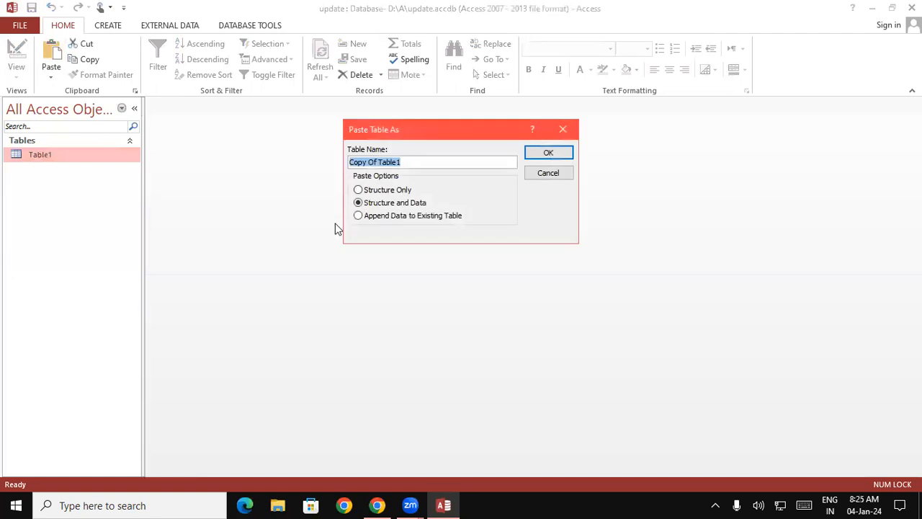
click(408, 161)
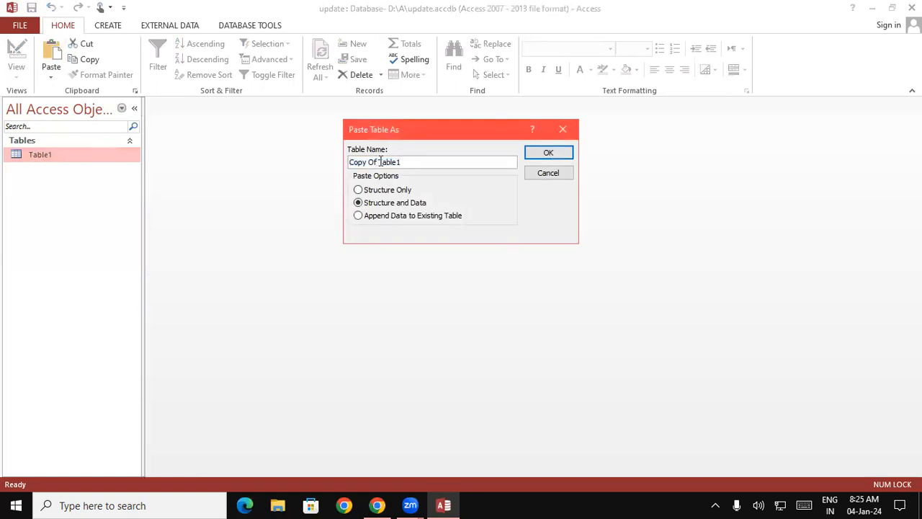
click(540, 153)
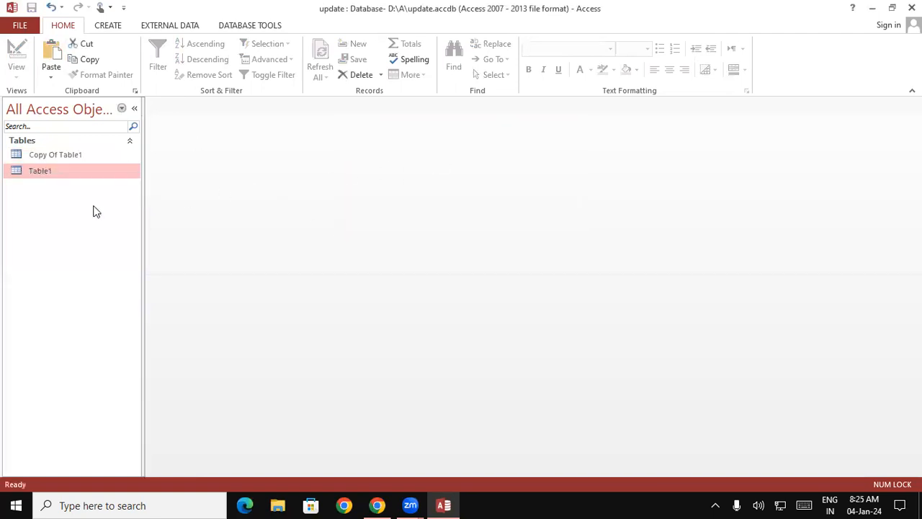
Open Copy Of Table1 and Table1 to compare the records in the duplicate with the original.
double_click(77, 154)
double_click(70, 165)
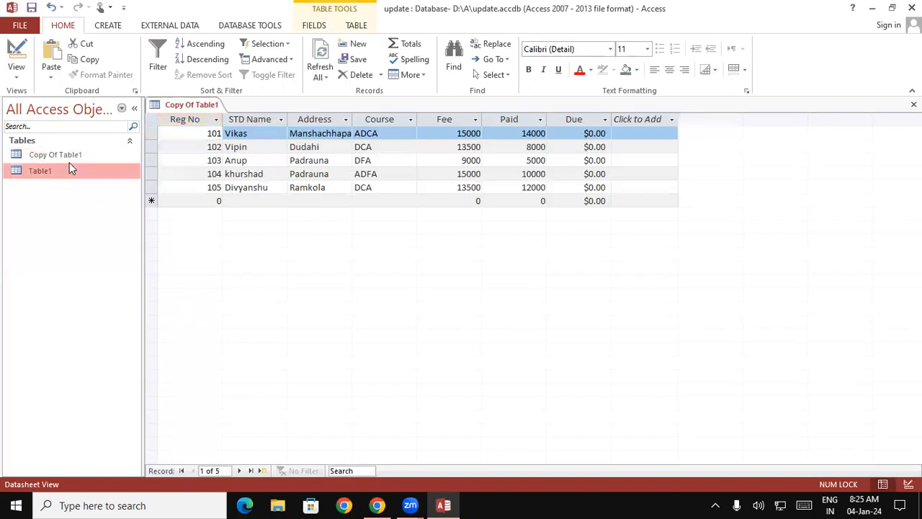
double_click(78, 153)
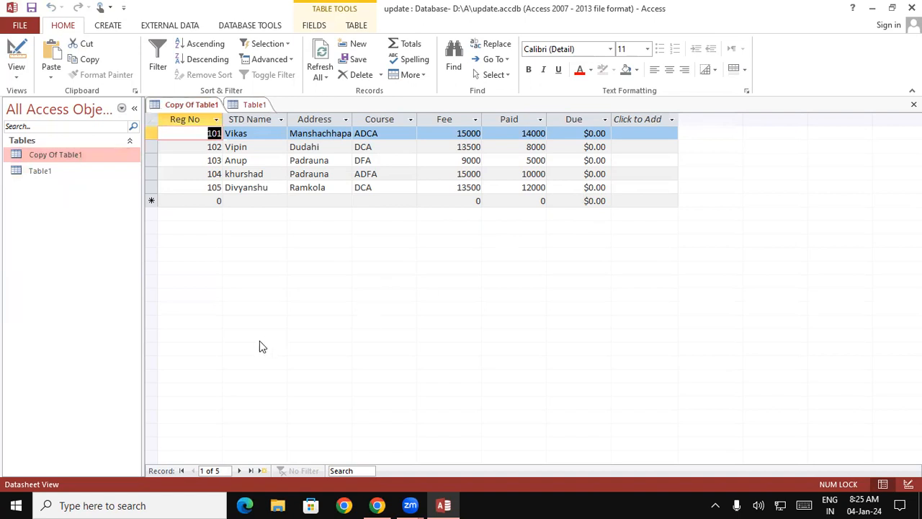
click(29, 171)
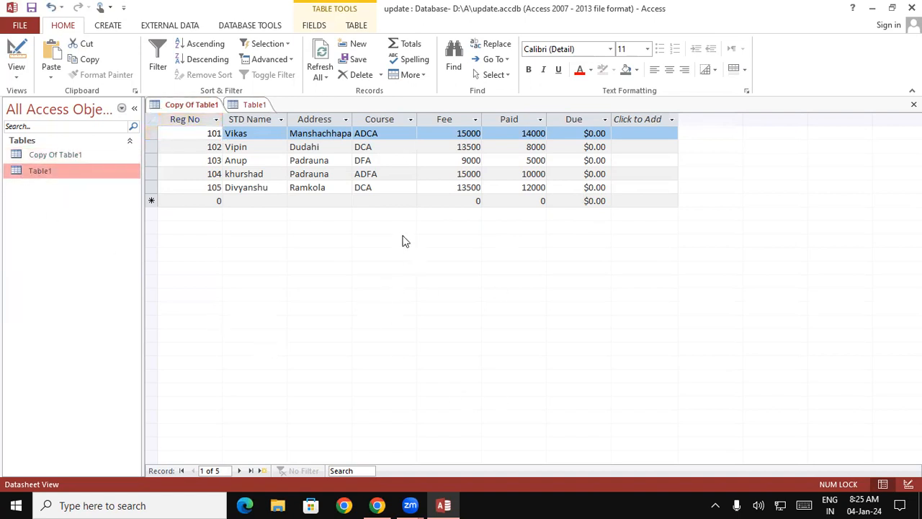
Close all open tables and reopen only Table1.
right_click(253, 106)
click(278, 148)
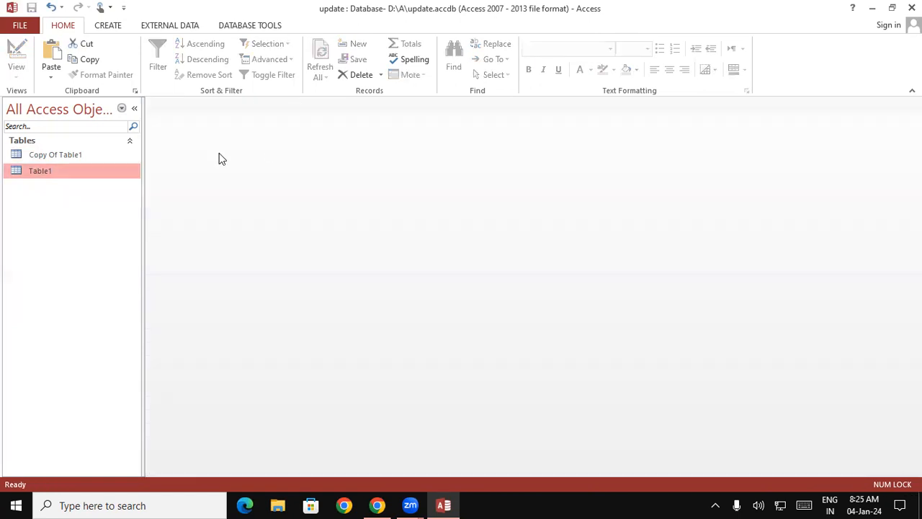
double_click(50, 176)
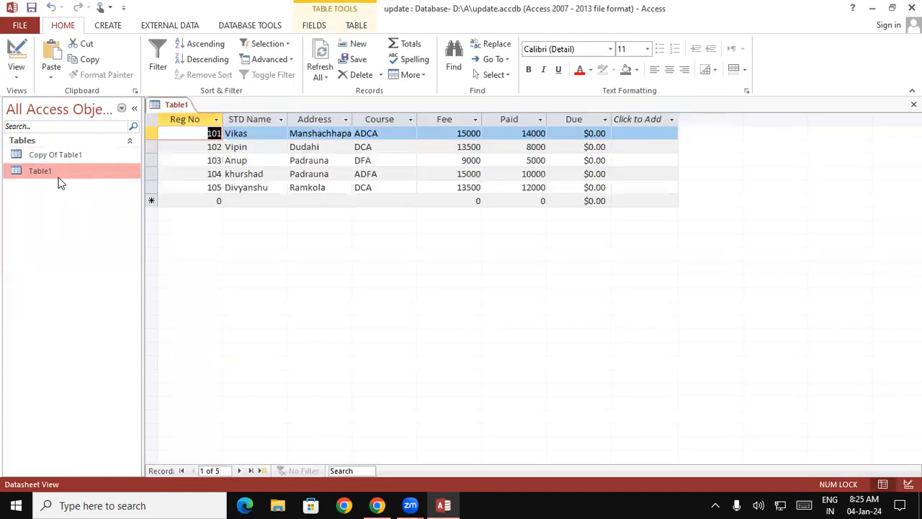
Check the Due column of the first record in Table1 and close the table.
click(576, 133)
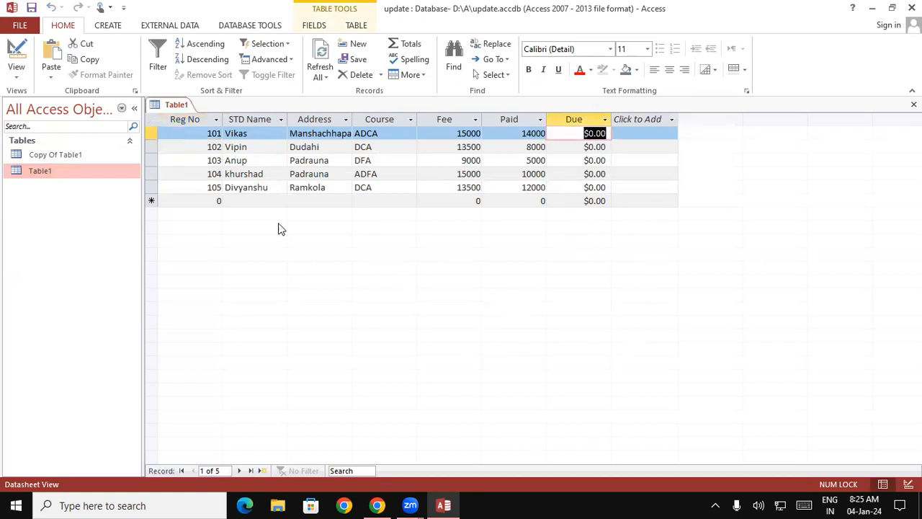
click(91, 174)
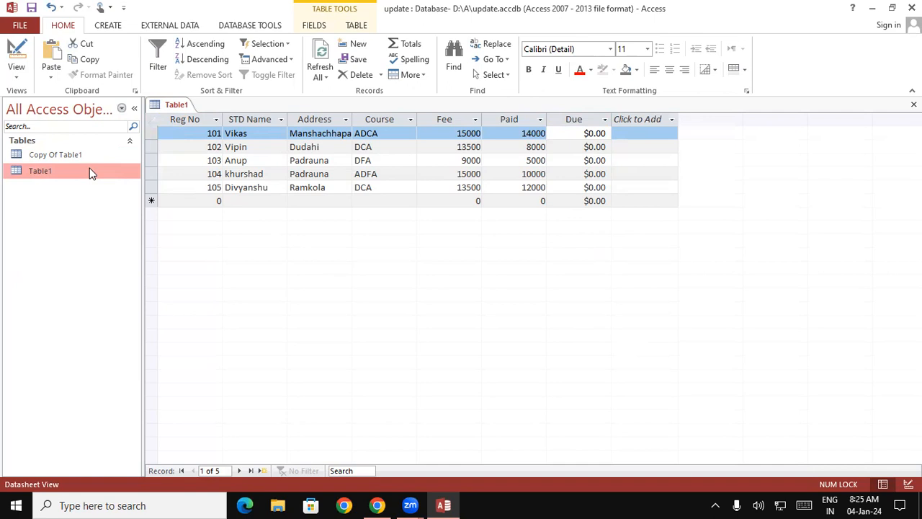
right_click(177, 105)
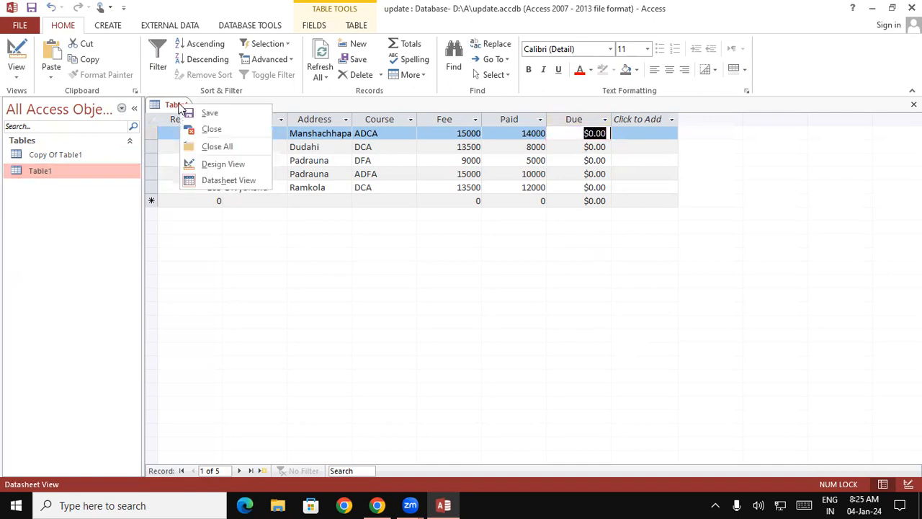
click(206, 147)
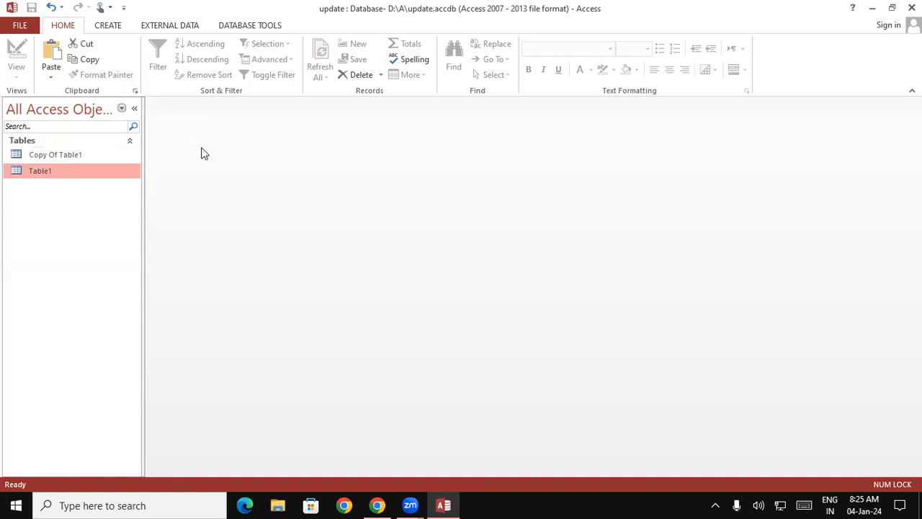
Create a new query in design view with Table1 as its source table.
click(109, 29)
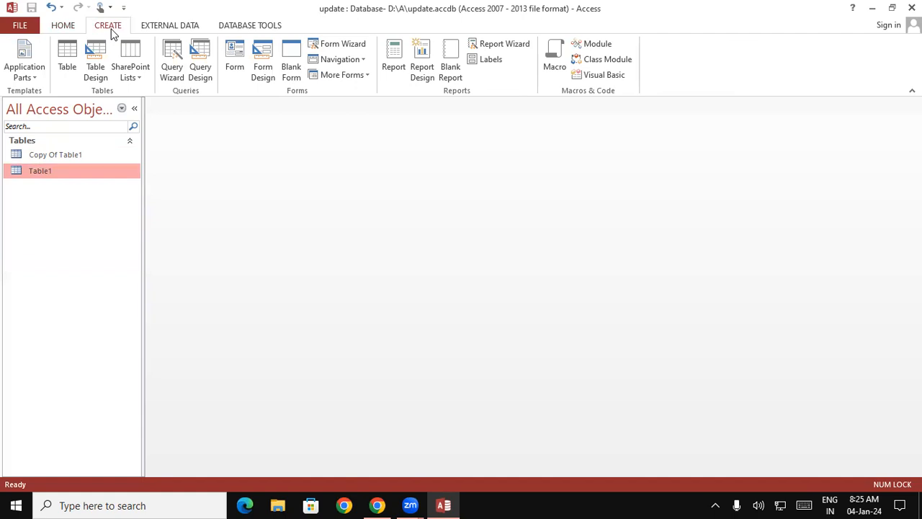
click(199, 73)
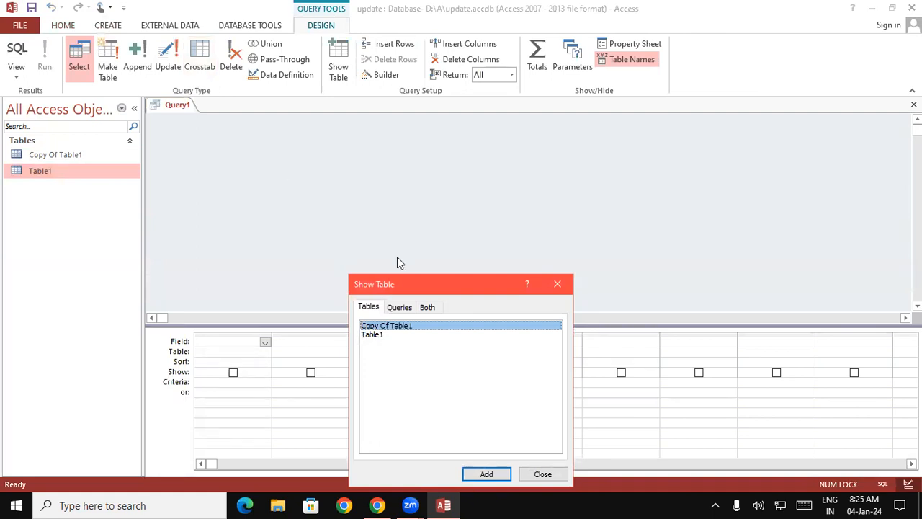
drag(397, 284, 409, 86)
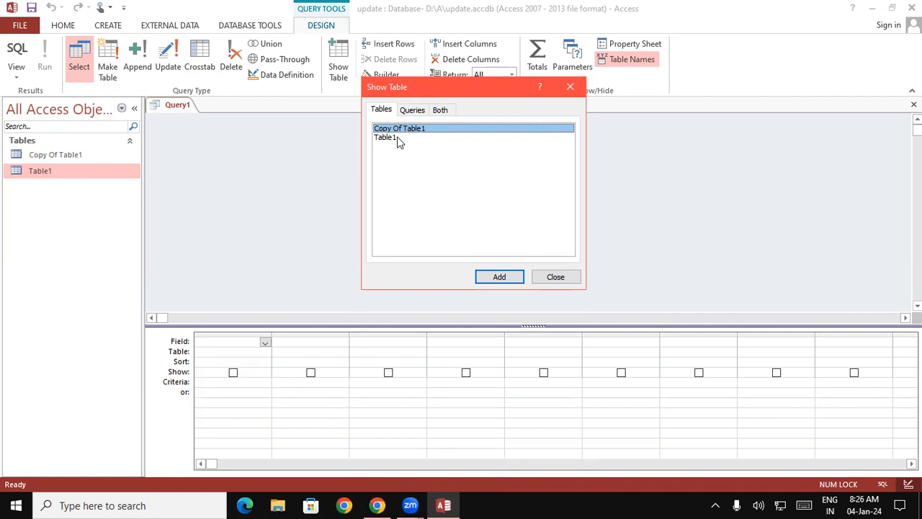
click(398, 137)
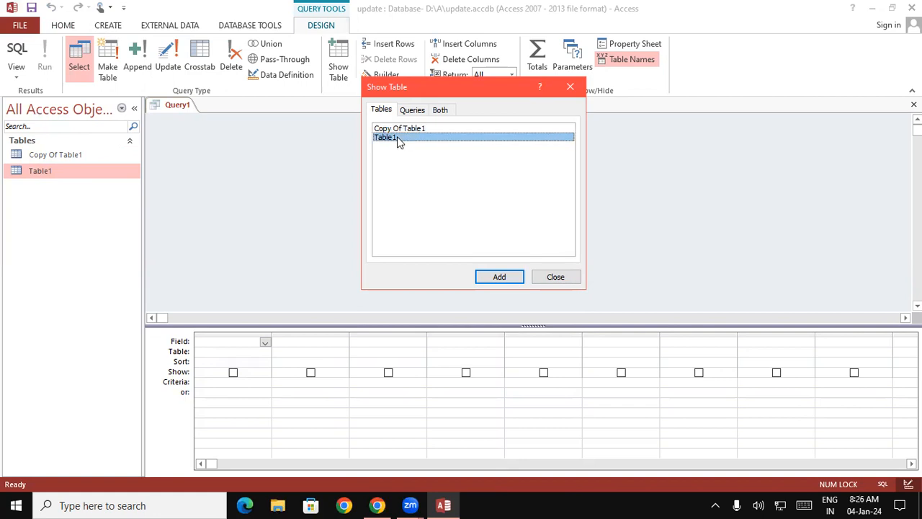
click(497, 278)
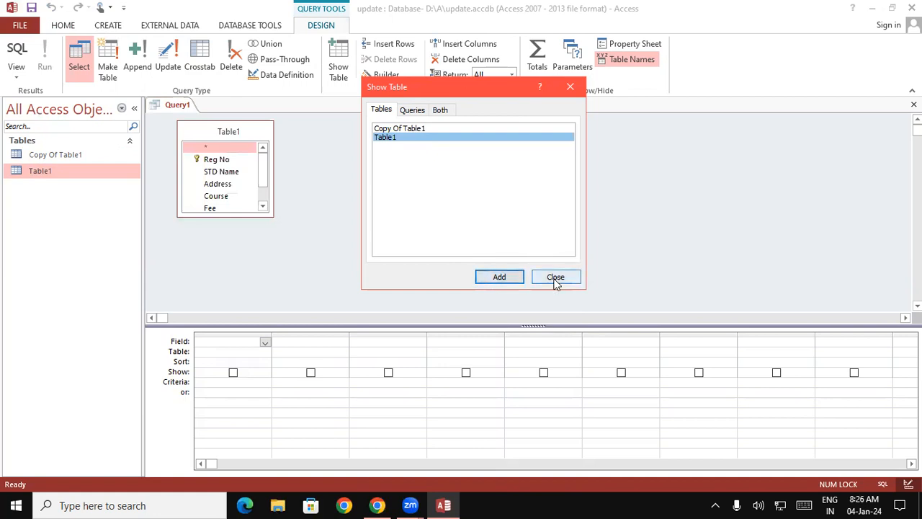
click(555, 280)
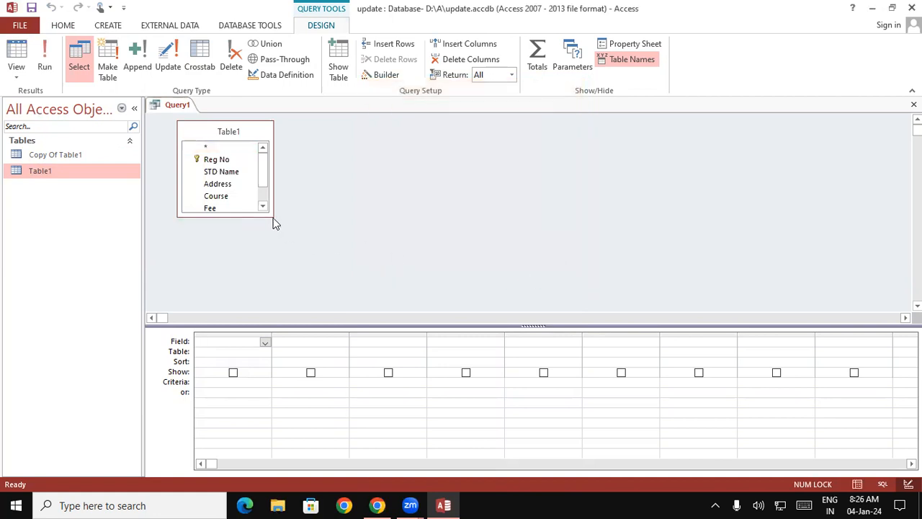
Enlarge the Table1 field list and add all its fields, from Reg No to Due, to the query grid.
drag(267, 215, 271, 280)
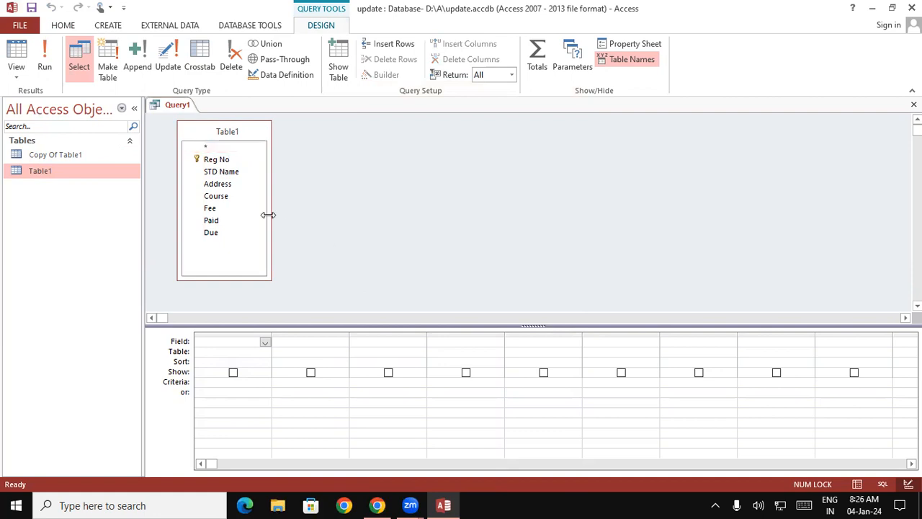
double_click(206, 134)
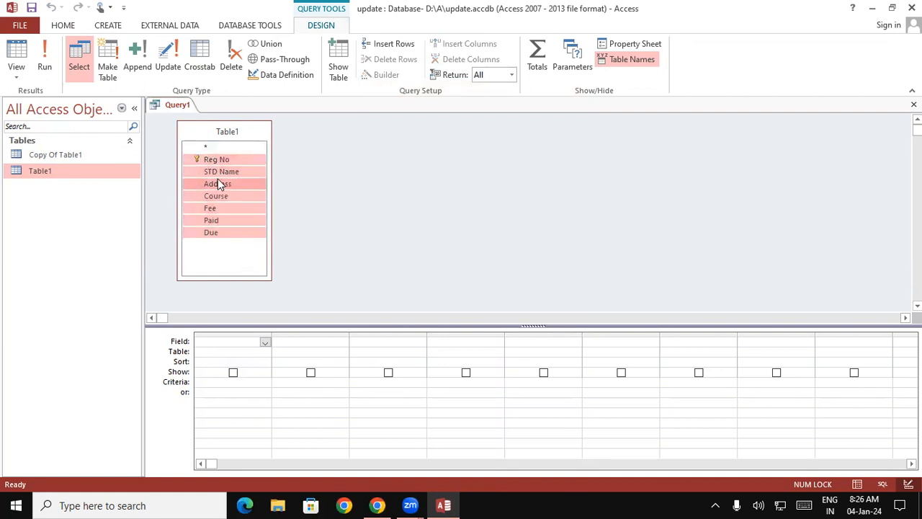
drag(206, 159, 227, 343)
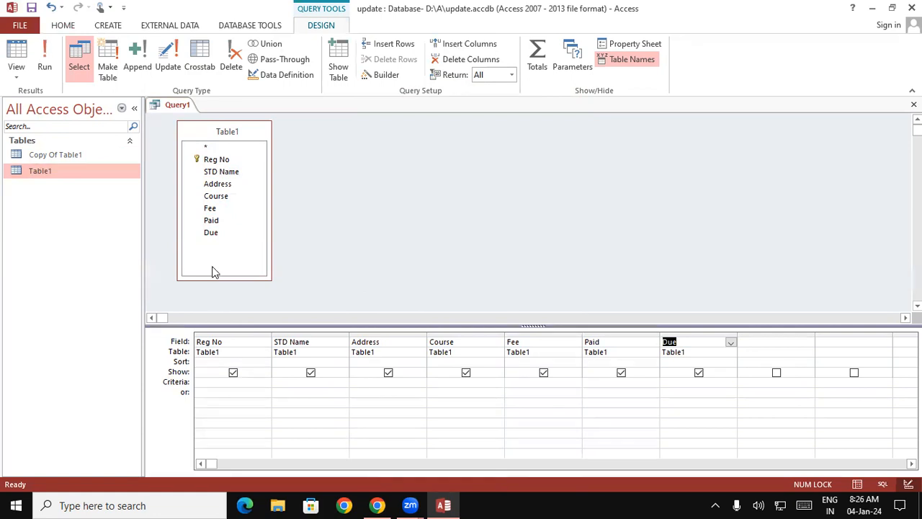
Convert the query to an update query and set the Due field's update expression to [Fee]-[Paid].
click(167, 58)
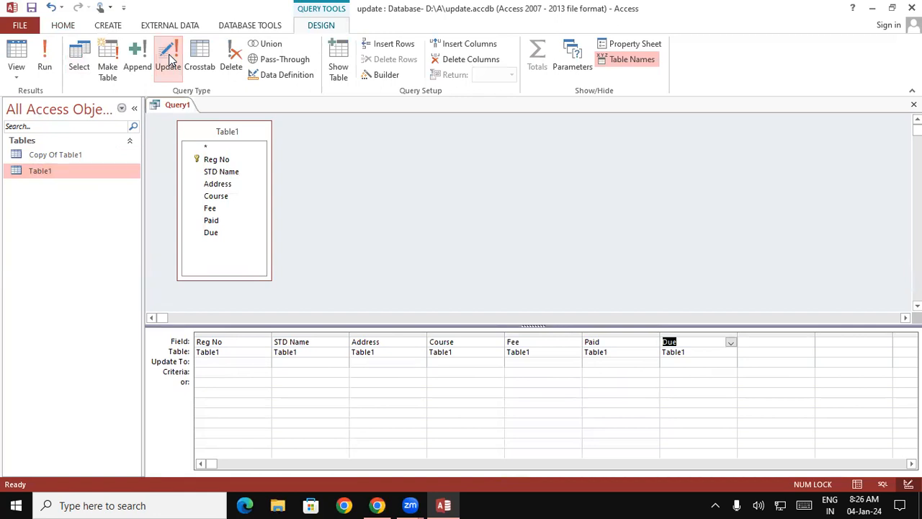
click(214, 361)
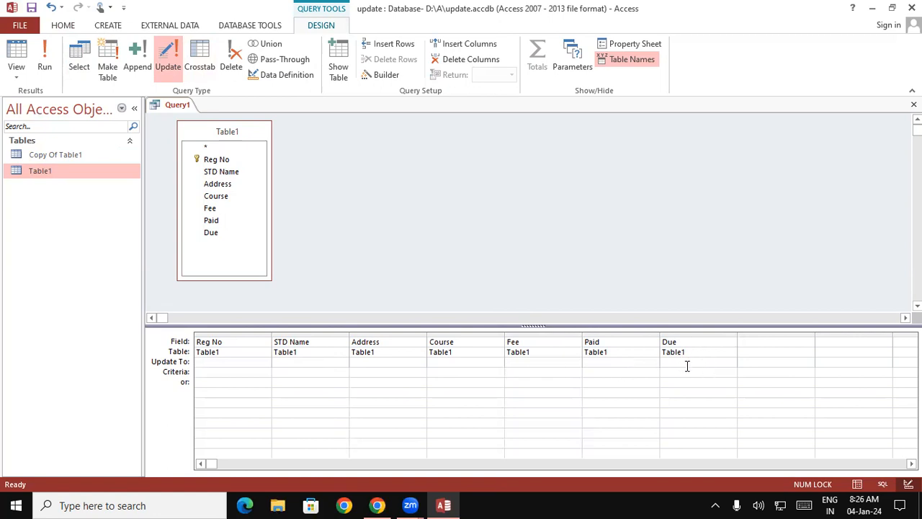
text([)
text([Fe)
text(e)
text(])
text(-)
text([Paid)
text(])
Run the update query, accept the row update and open Table1 to check the Due values.
click(46, 59)
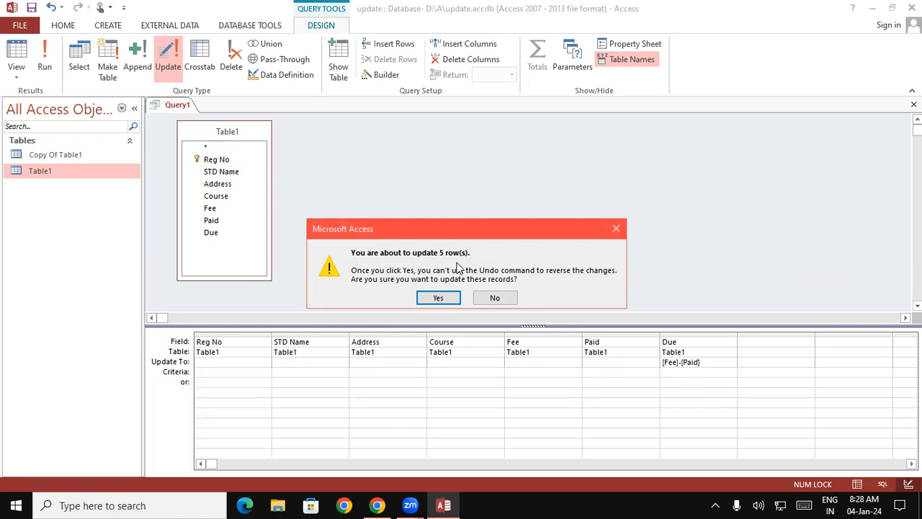
click(438, 299)
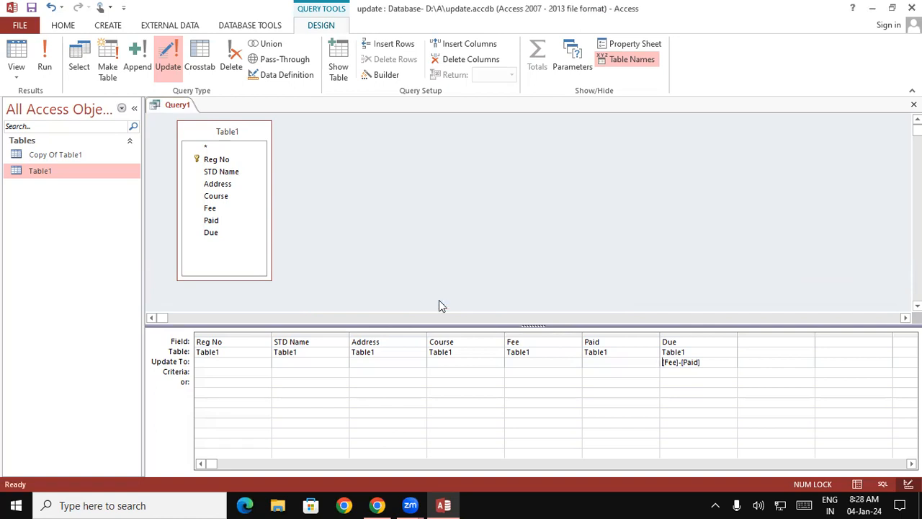
double_click(37, 171)
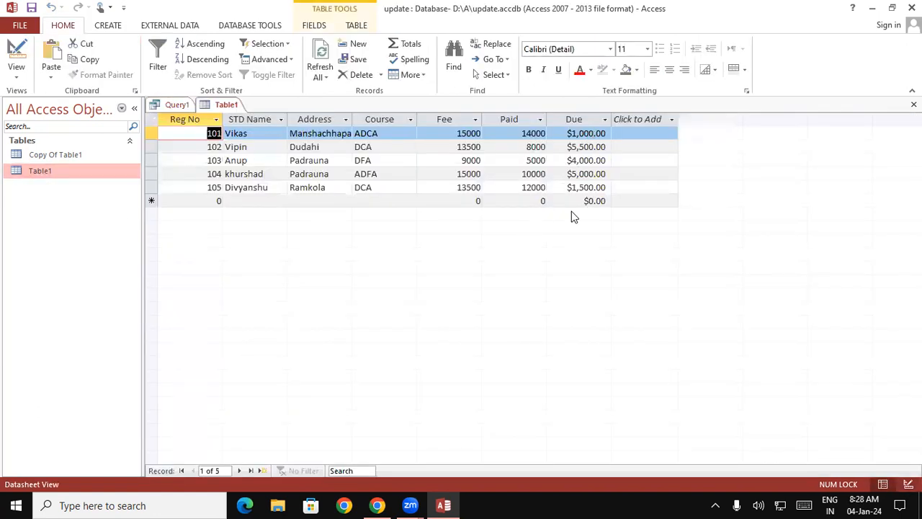
Set the Due column's format to General Number and review the fee, paid and due amounts of record 104.
click(572, 120)
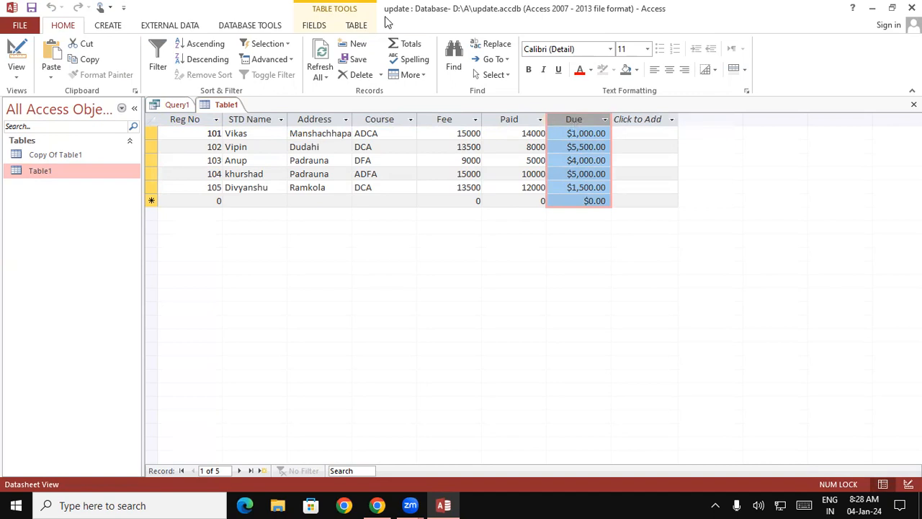
click(318, 26)
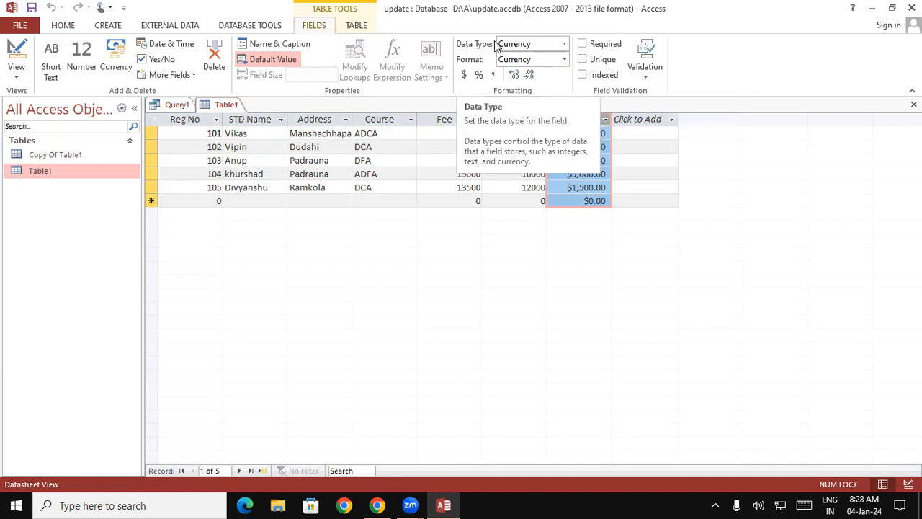
click(564, 60)
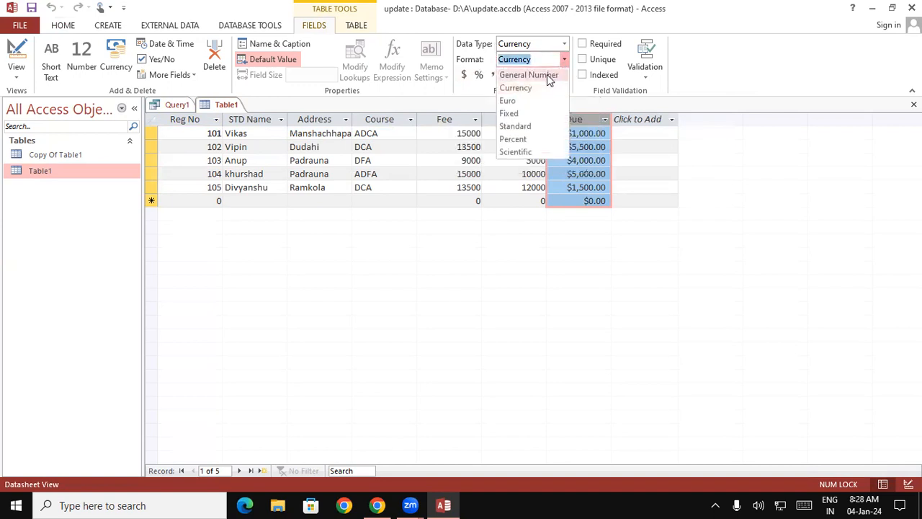
click(546, 75)
click(652, 156)
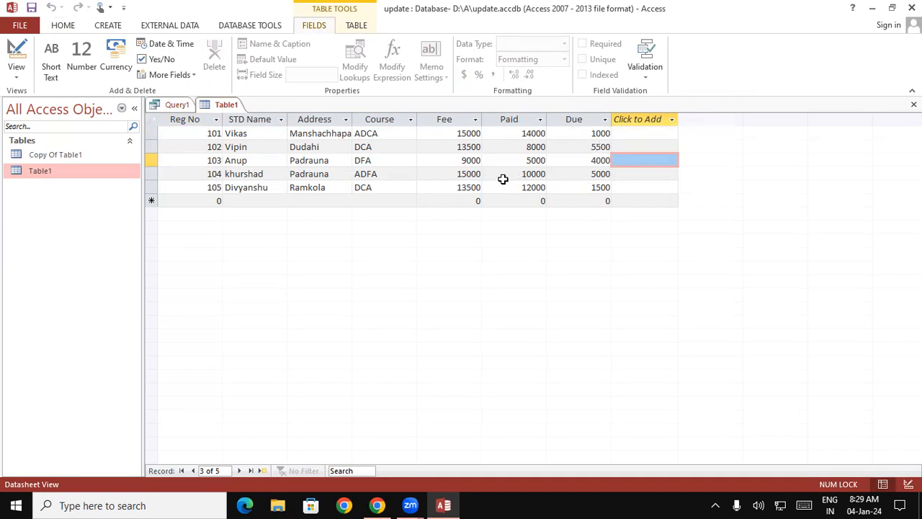
click(458, 173)
key(Tab)
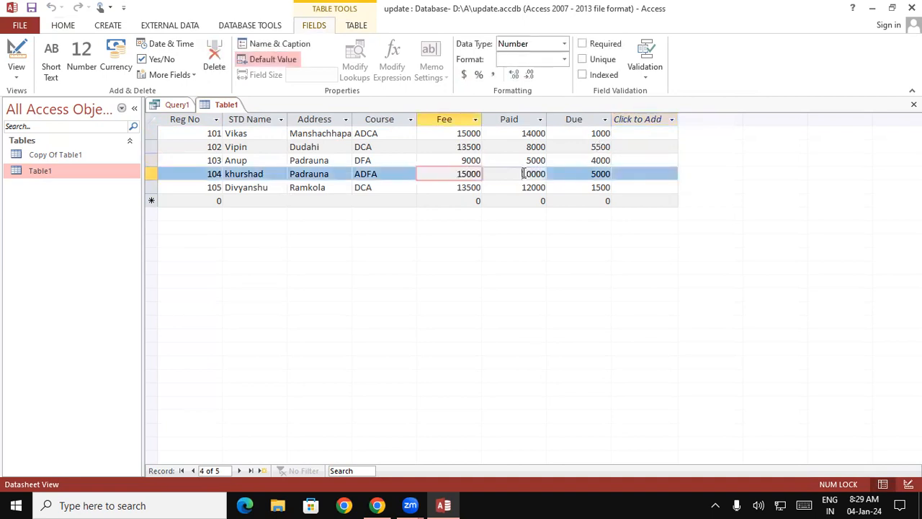
key(Tab)
click(652, 174)
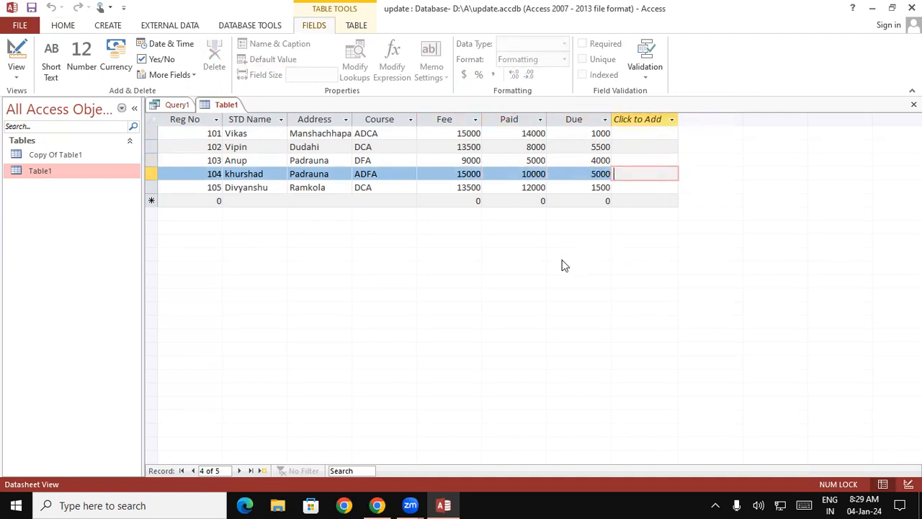
click(405, 200)
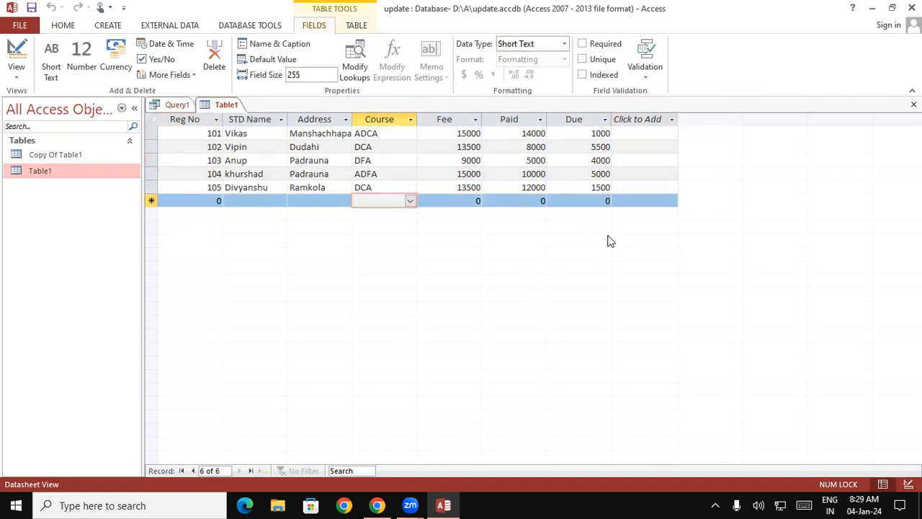
Close the update query, saving it as Query1, and close Table1.
right_click(180, 105)
click(220, 133)
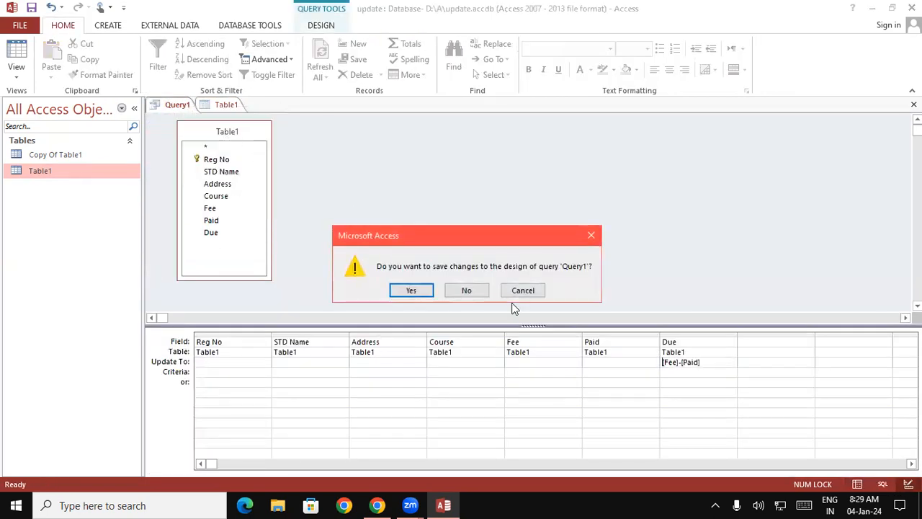
click(418, 289)
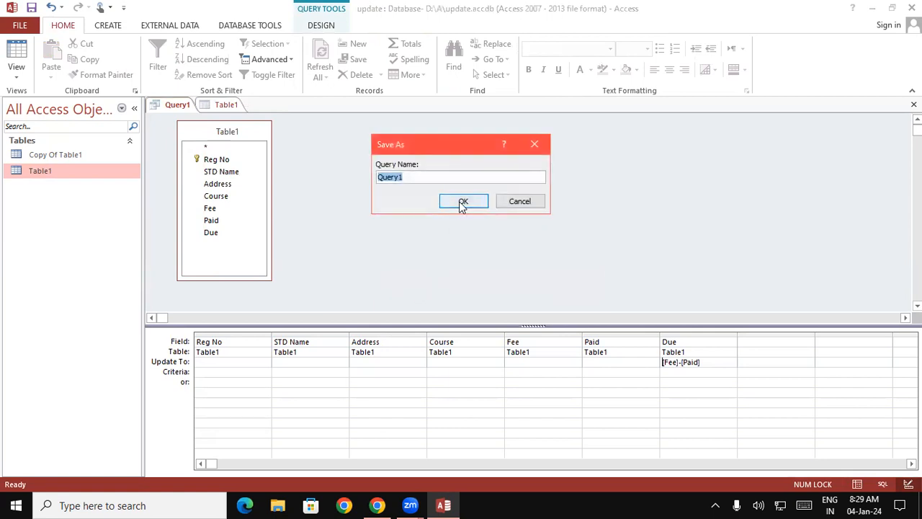
click(463, 199)
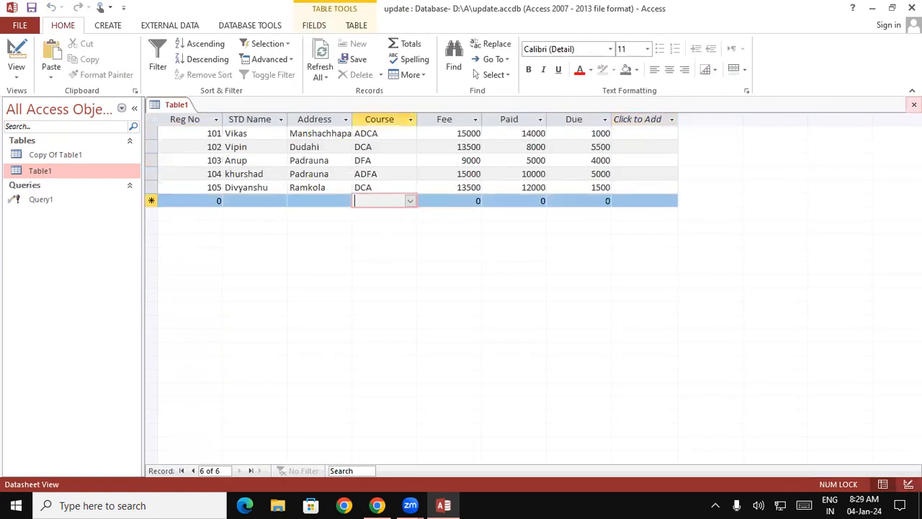
click(913, 104)
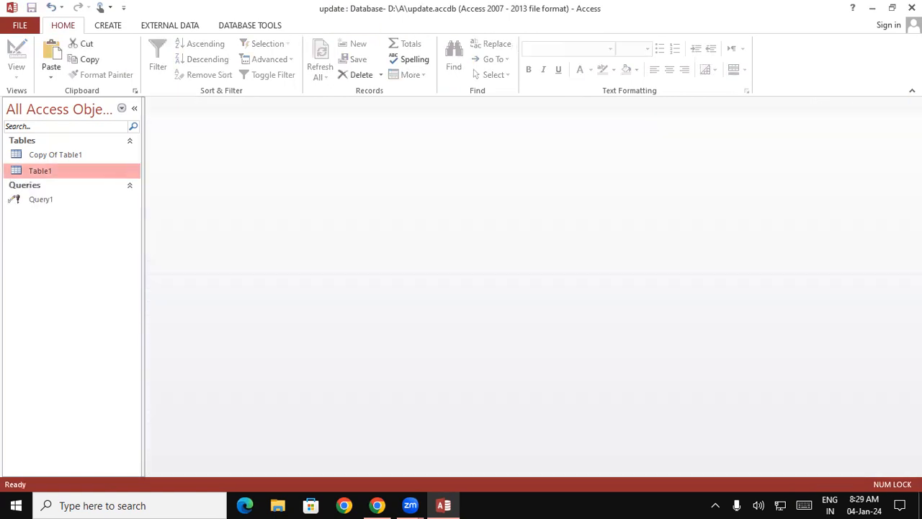
Open Copy Of Table1 to inspect its Due values, and close it again.
double_click(51, 154)
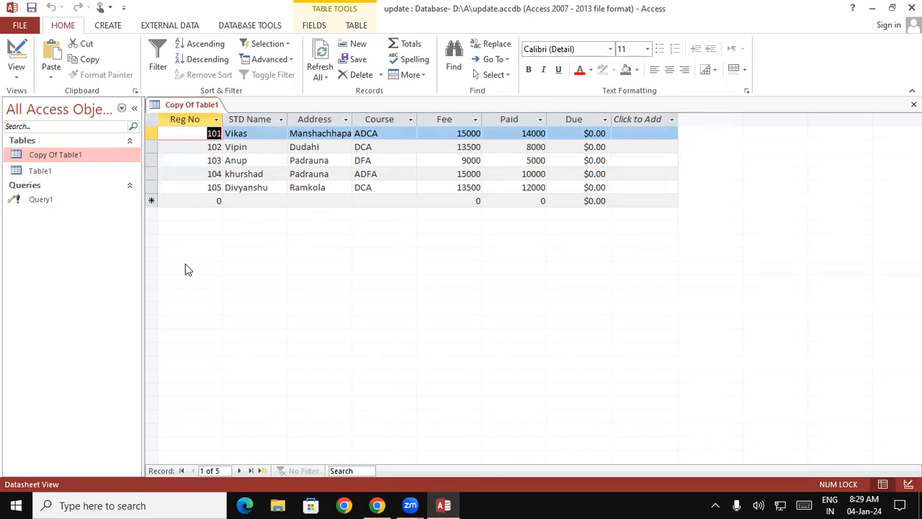
right_click(191, 107)
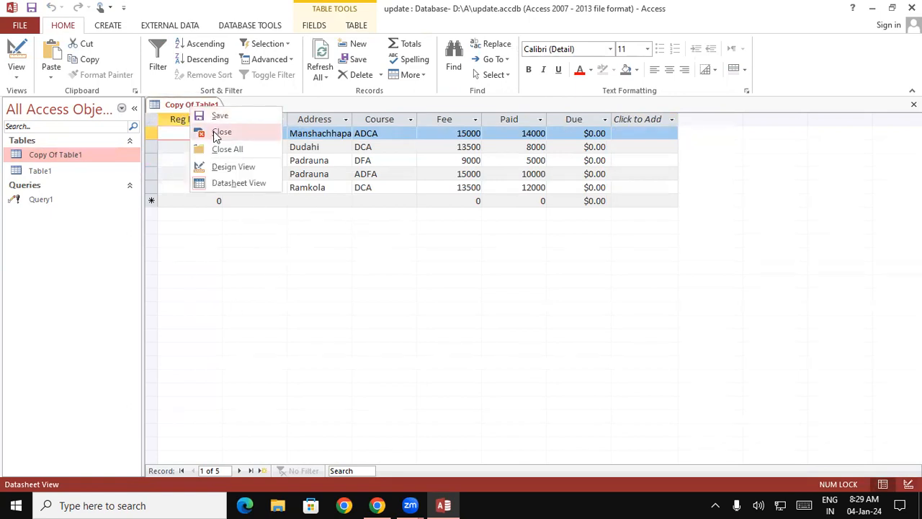
click(215, 132)
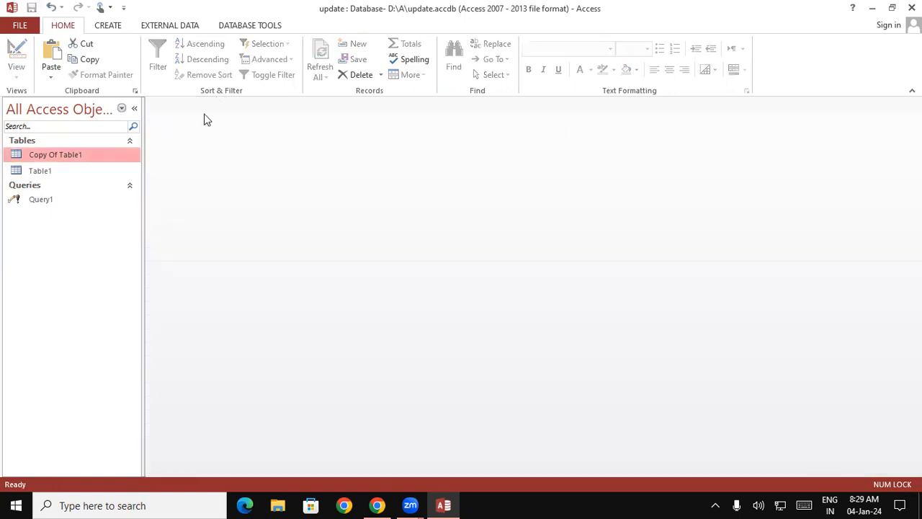
Create a new query in design view based on Copy Of Table1 and enlarge its field list to show every field.
click(108, 25)
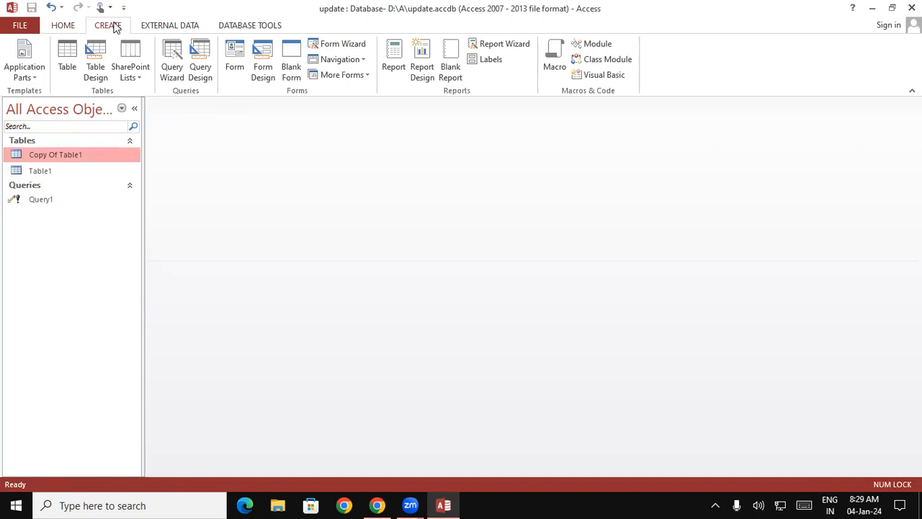
click(202, 68)
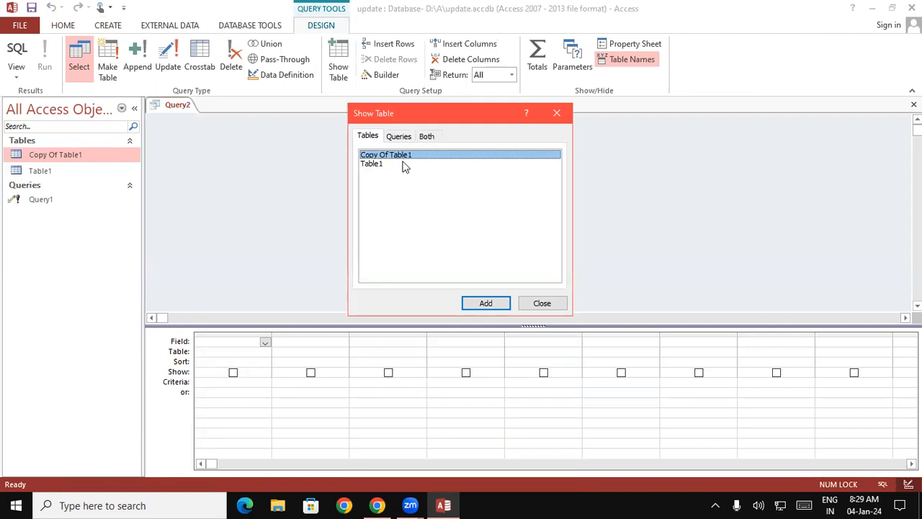
click(486, 306)
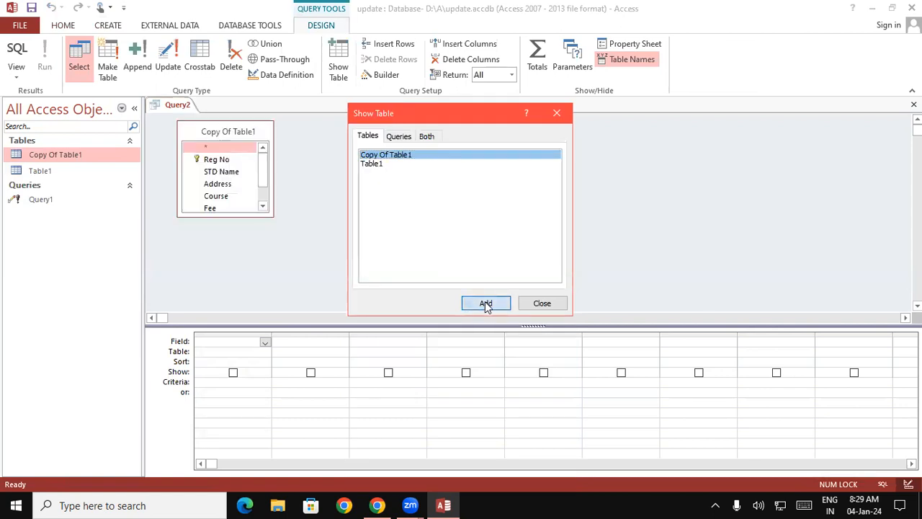
click(557, 305)
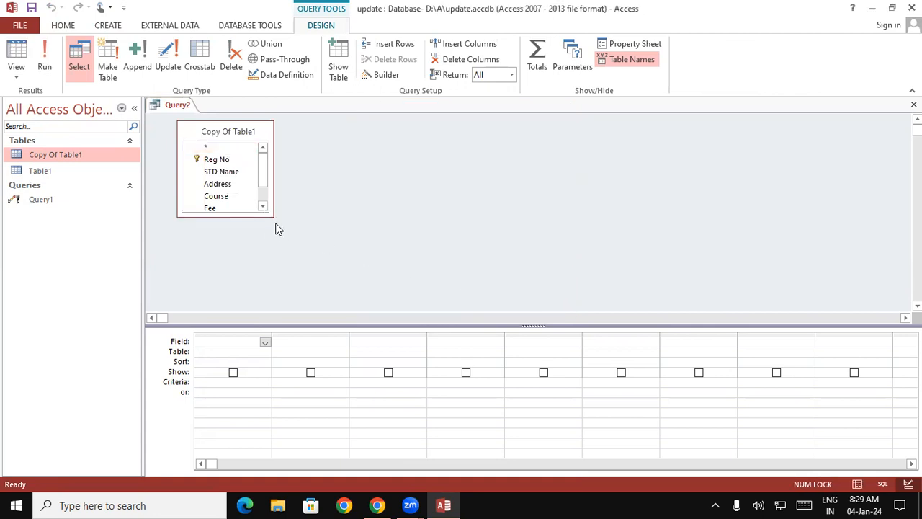
drag(273, 215, 275, 254)
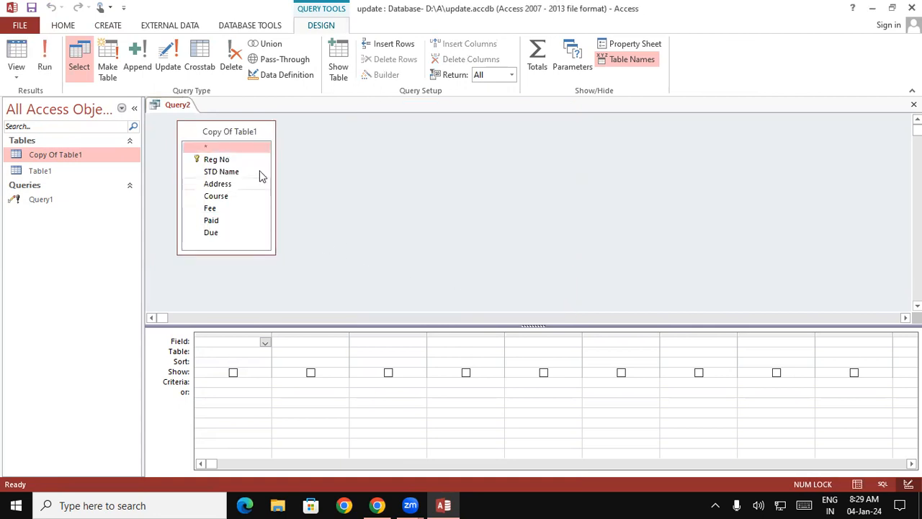
Add all fields of Copy Of Table1 to the query grid and change the query type to Update.
double_click(224, 132)
drag(224, 158, 225, 341)
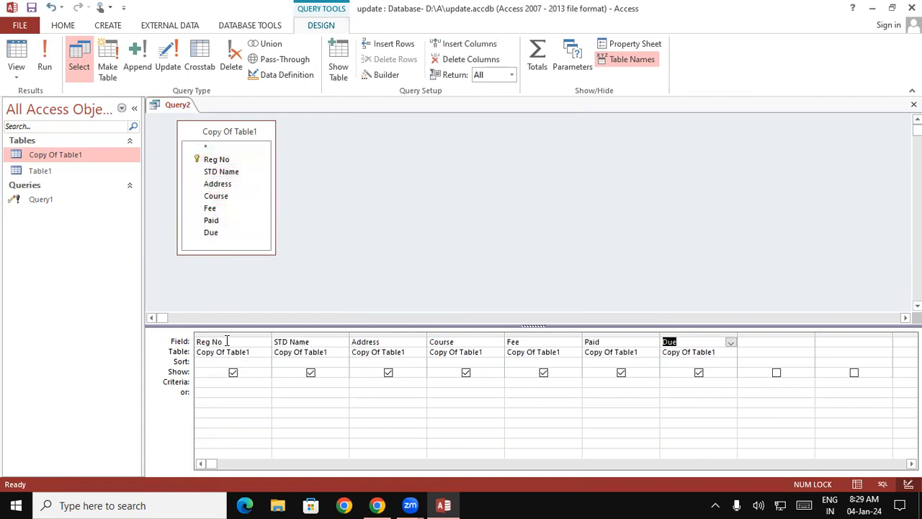
click(170, 62)
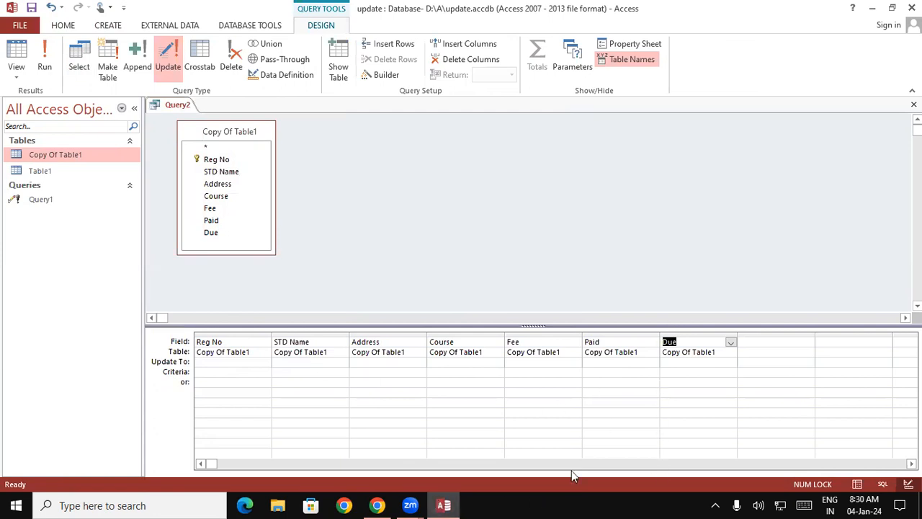
drag(540, 131, 533, 331)
drag(589, 130, 580, 299)
drag(475, 174, 662, 169)
drag(483, 198, 647, 196)
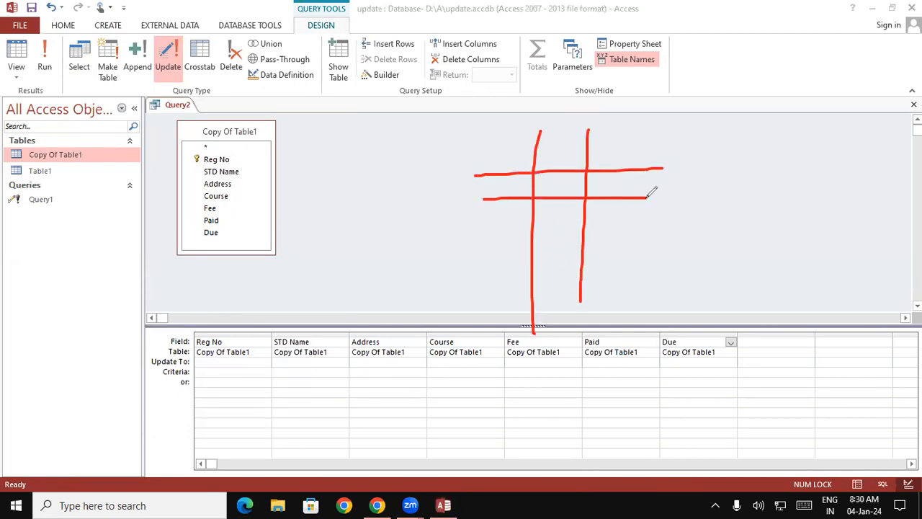
mouse_move(416, 182)
mouse_down()
mouse_move(438, 201)
mouse_move(450, 186)
mouse_move(470, 193)
mouse_up()
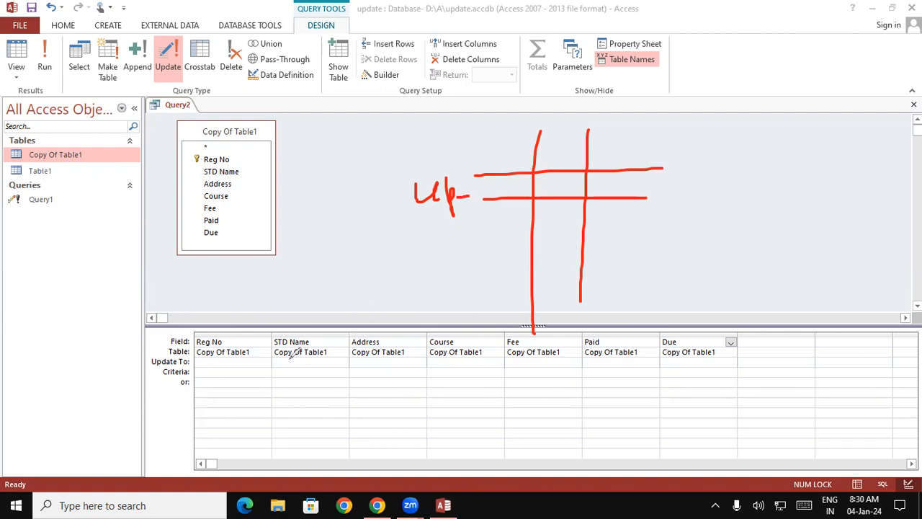
drag(243, 321, 243, 342)
drag(319, 326, 319, 344)
drag(414, 330, 412, 353)
drag(481, 331, 487, 347)
drag(533, 324, 538, 339)
drag(624, 332, 632, 346)
drag(695, 330, 698, 343)
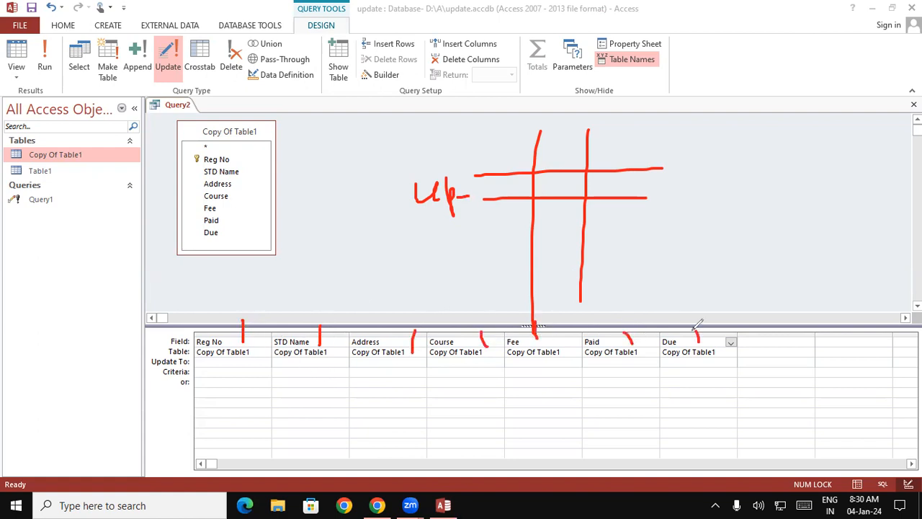
click(6, 348)
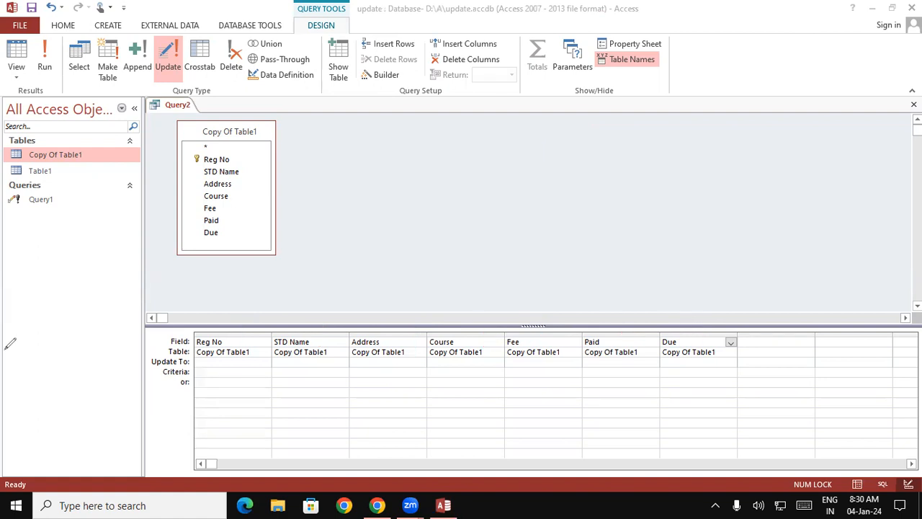
Set the Due field's update expression to [Fee]-[Paid] and run the query, accepting the row update.
click(222, 361)
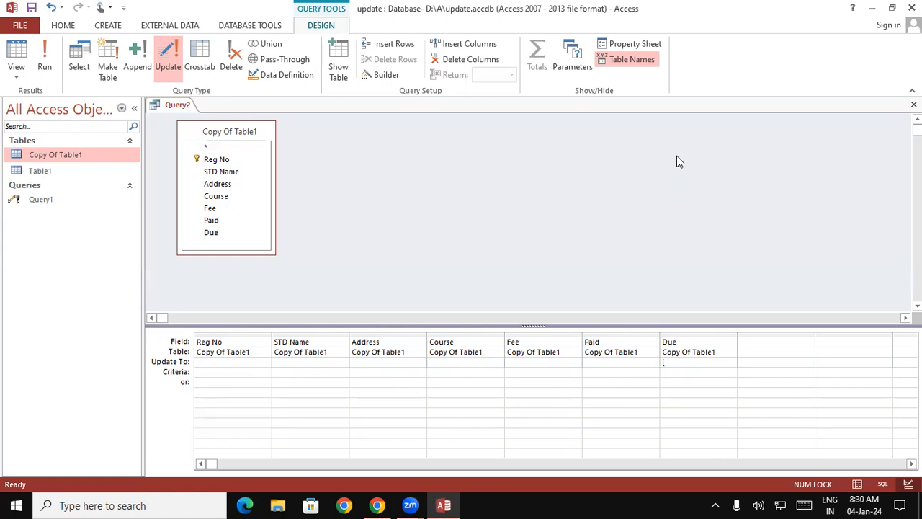
text([Fee]-[Paid)
click(42, 47)
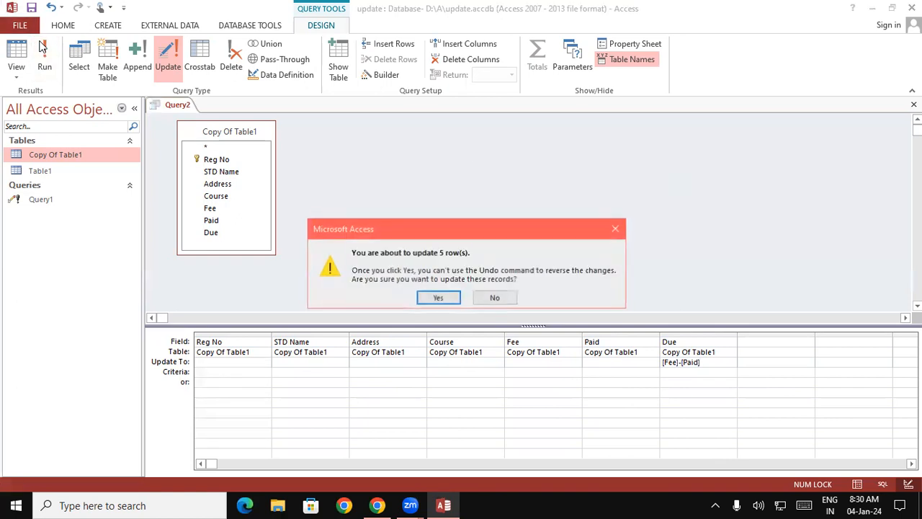
drag(411, 227, 410, 127)
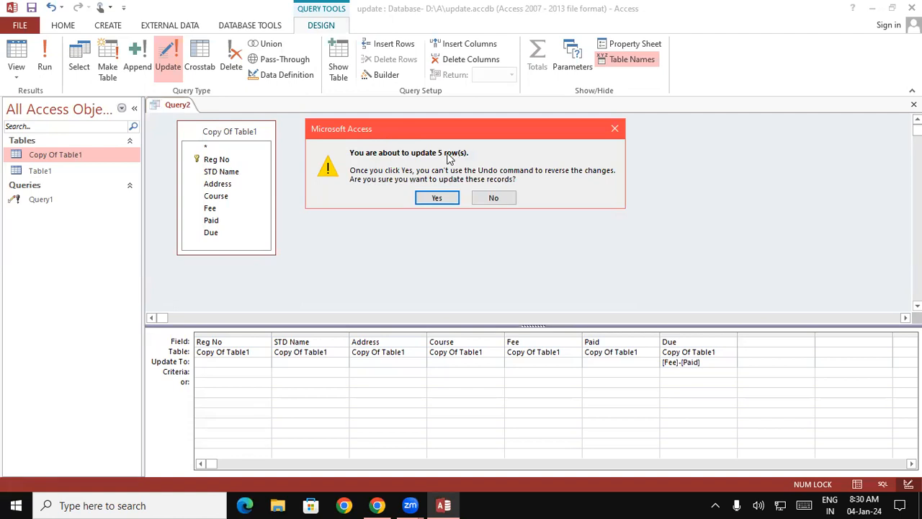
click(435, 199)
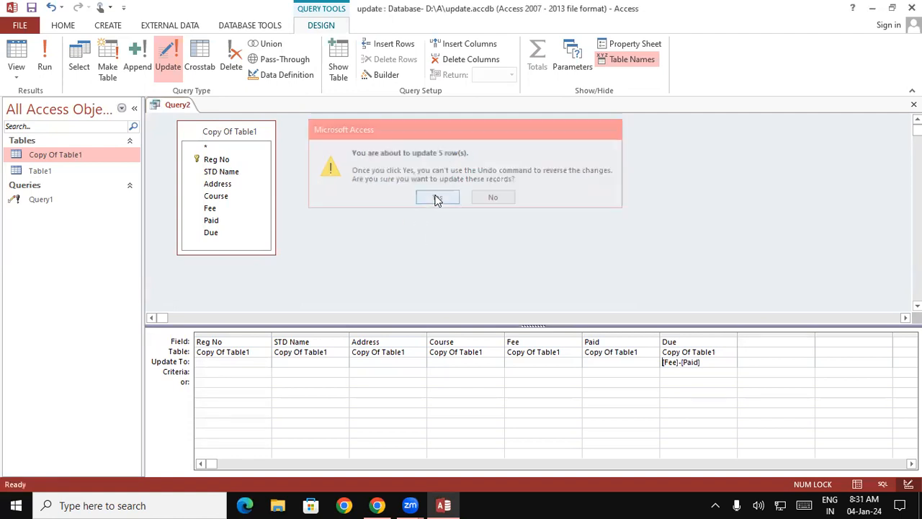
Open Copy Of Table1 and set the Due column's format to General Number.
click(97, 158)
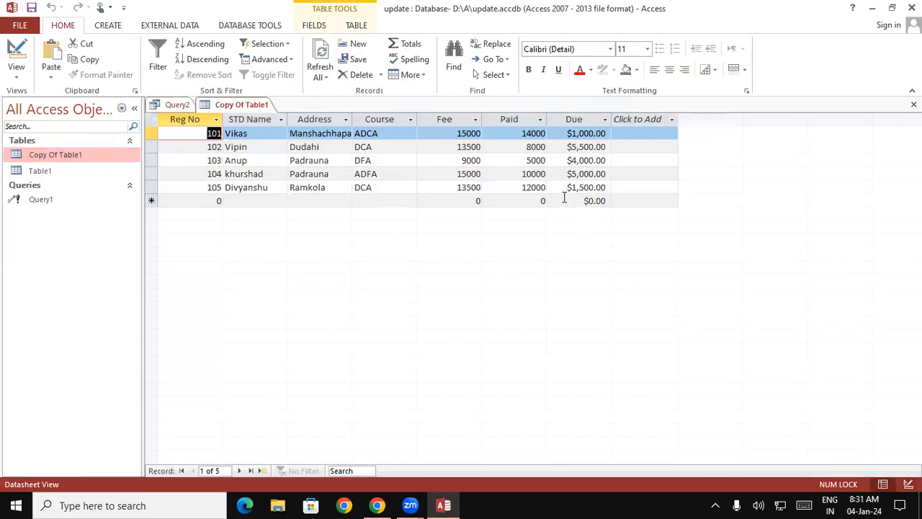
click(574, 120)
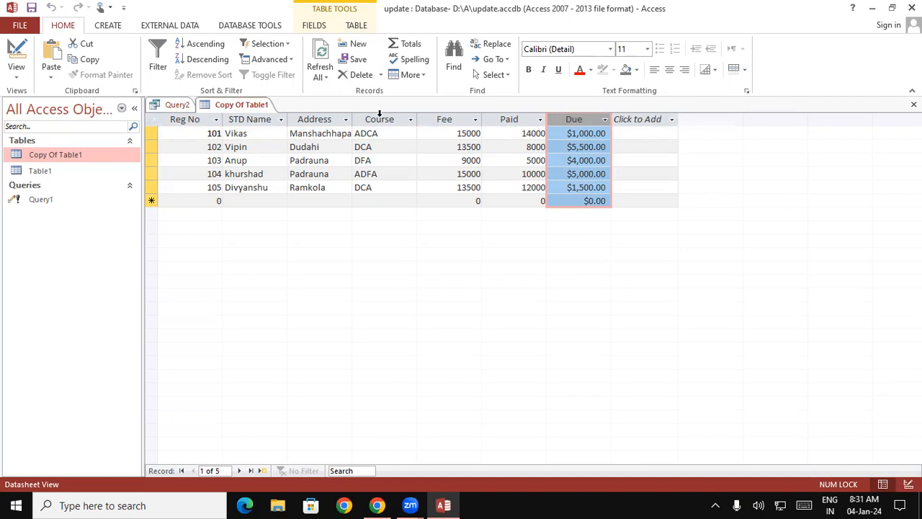
click(321, 25)
click(564, 60)
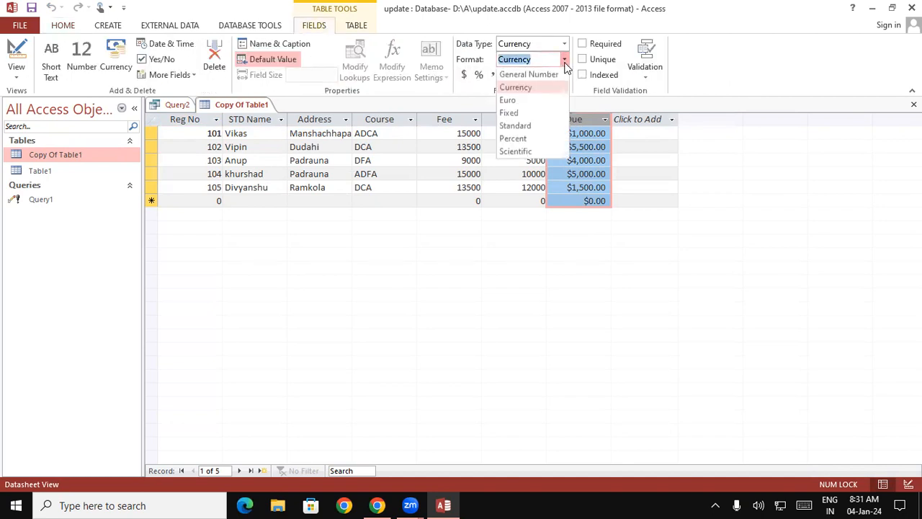
click(552, 75)
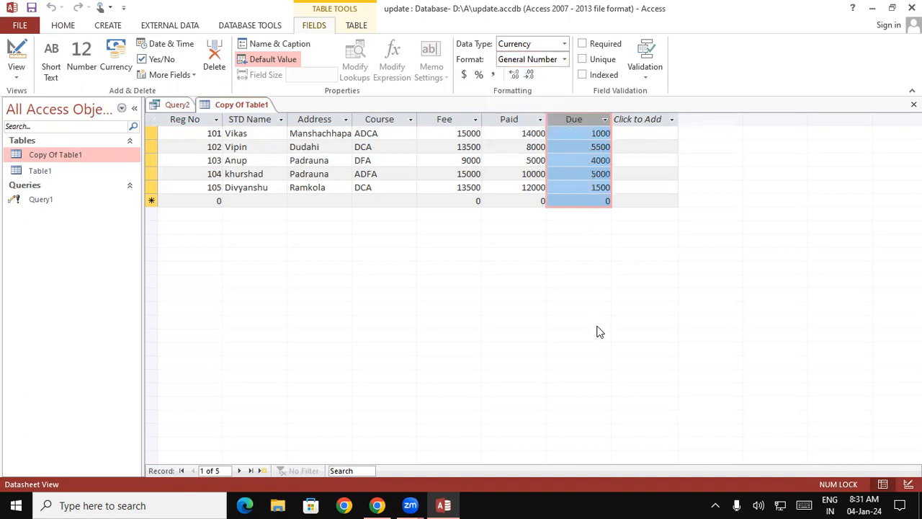
click(653, 176)
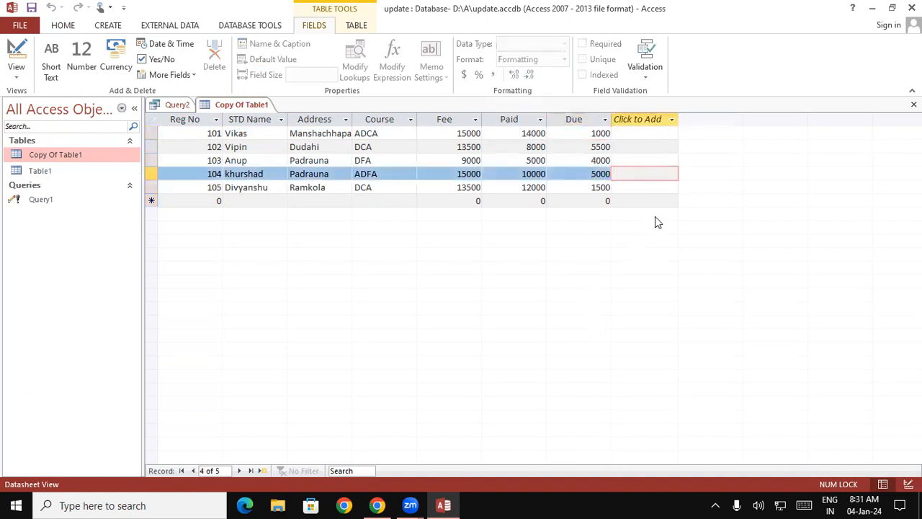
click(652, 200)
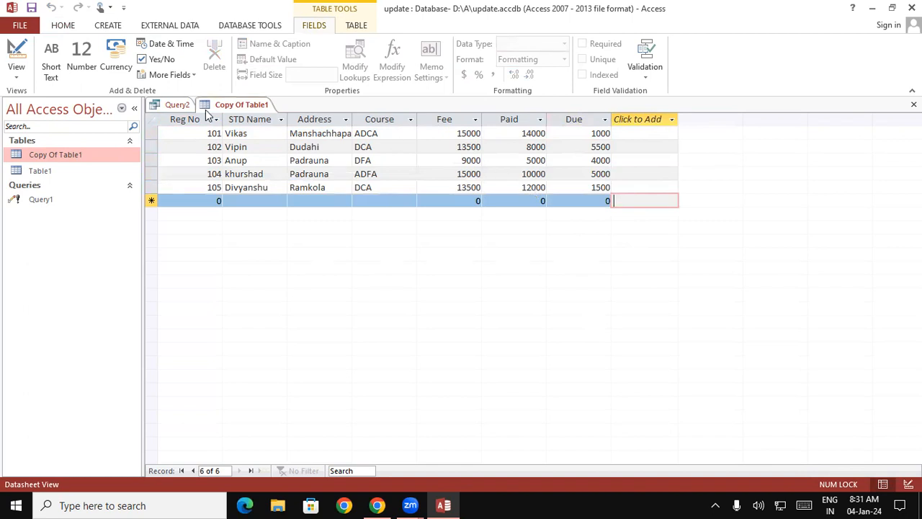
Save the update query as Query2 and close all open objects.
right_click(183, 105)
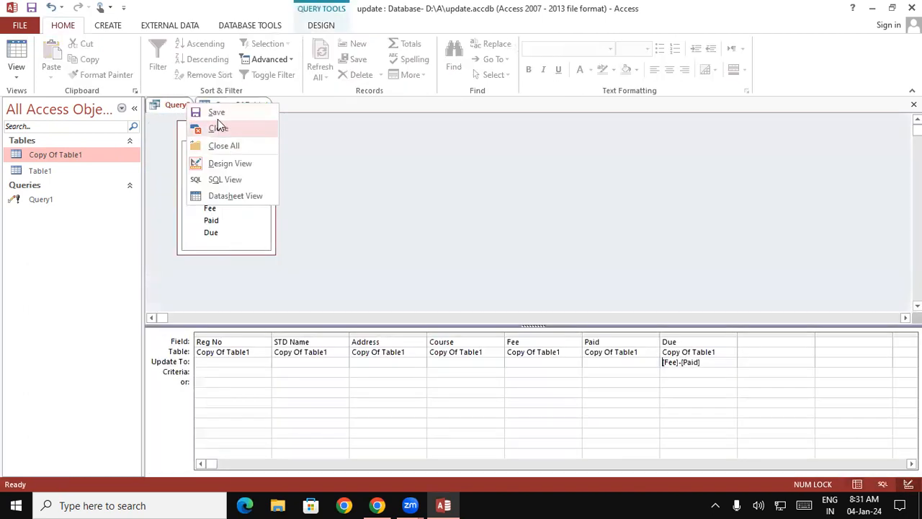
click(216, 114)
click(471, 203)
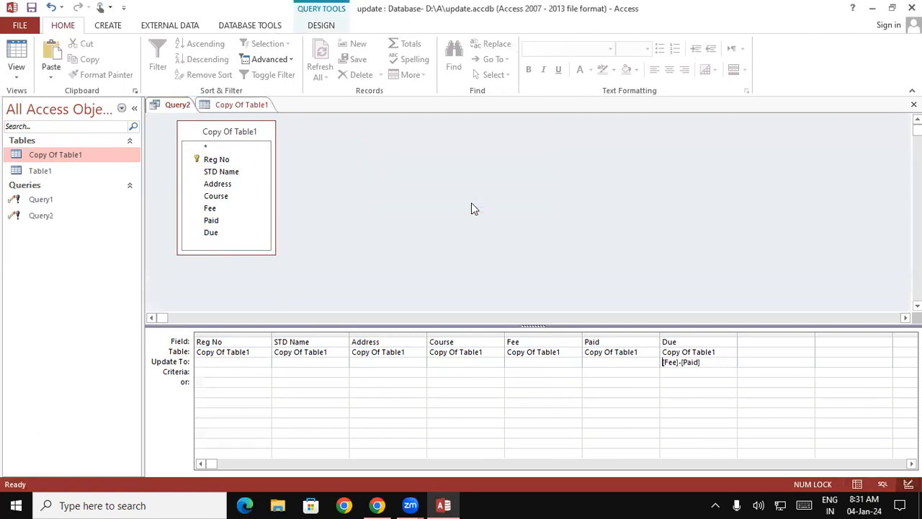
right_click(246, 106)
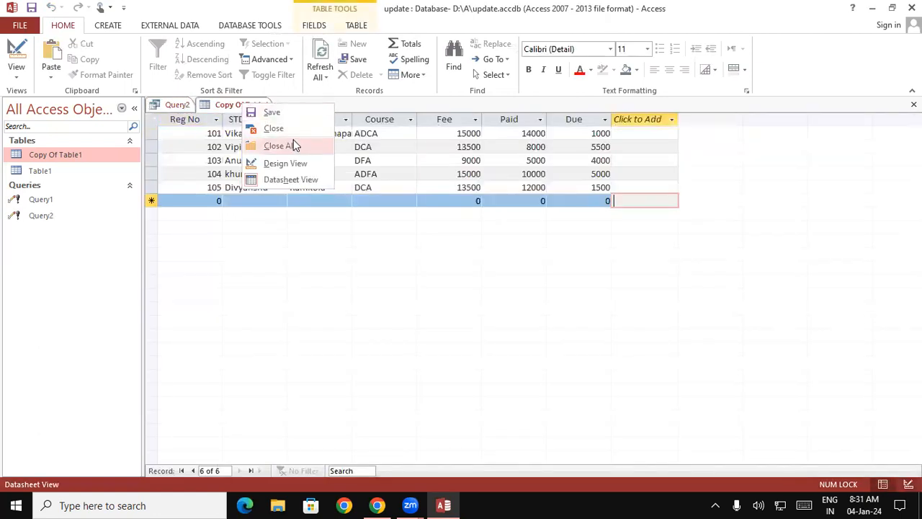
click(293, 142)
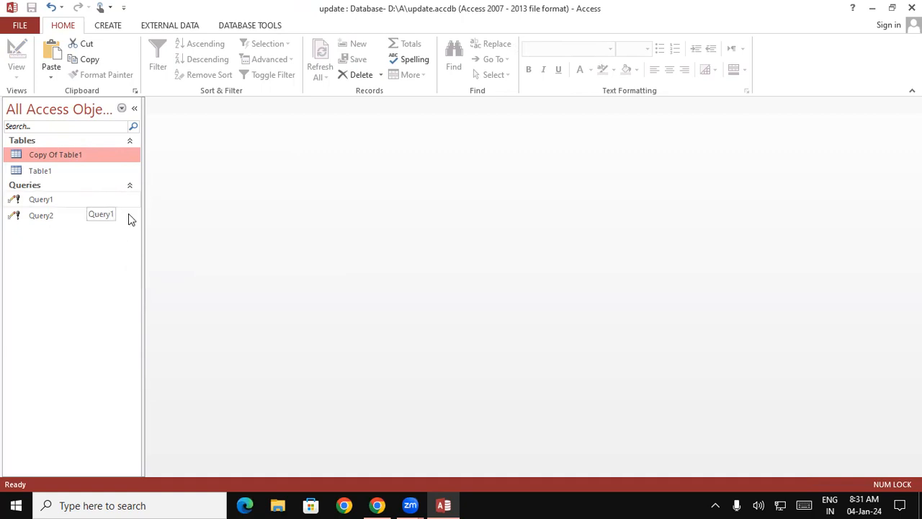
Create a new table and switch it to Design View, saving it as Marksheet.
click(97, 27)
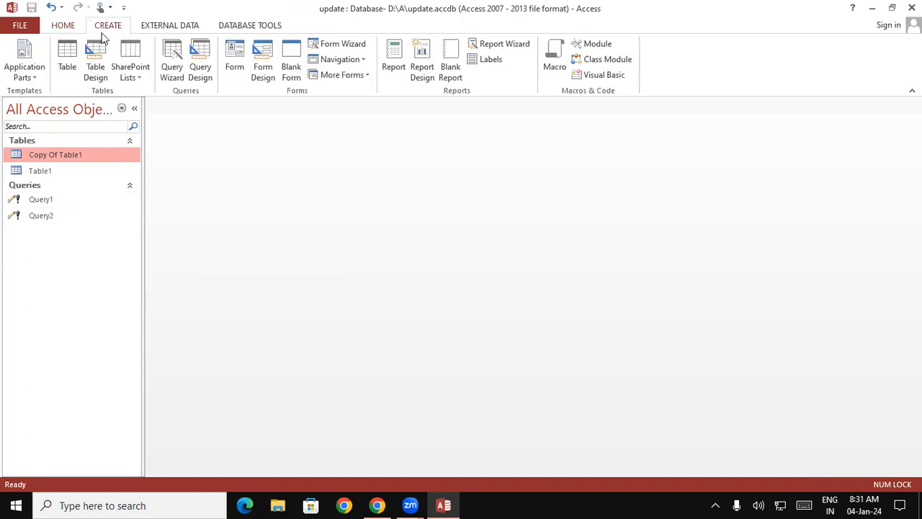
click(72, 58)
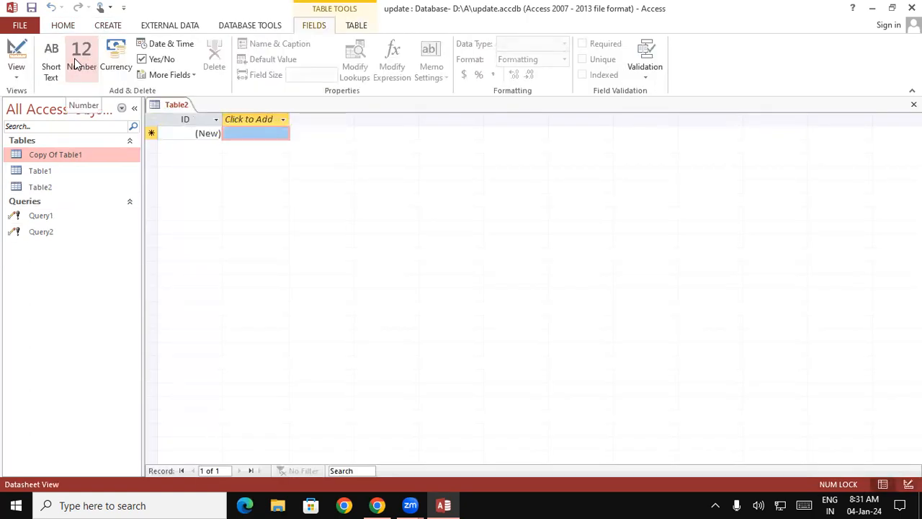
right_click(171, 106)
click(210, 170)
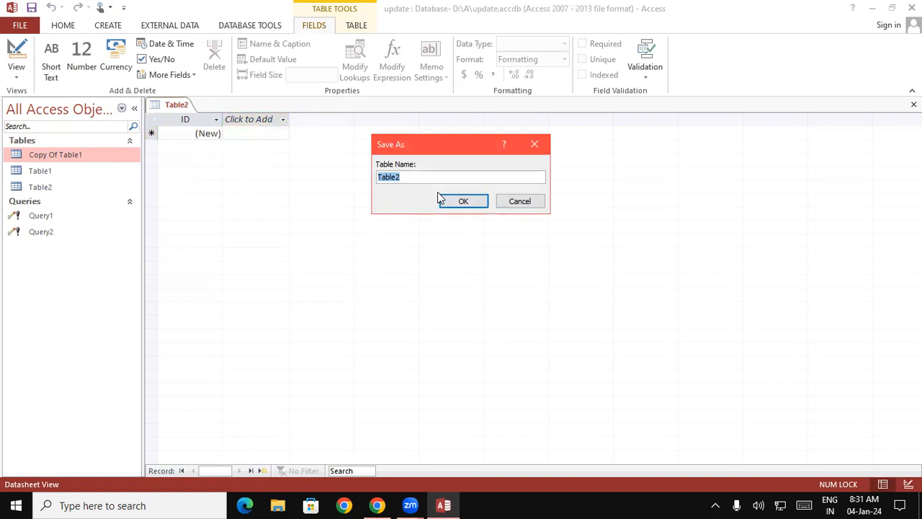
text(Marksheet)
click(464, 202)
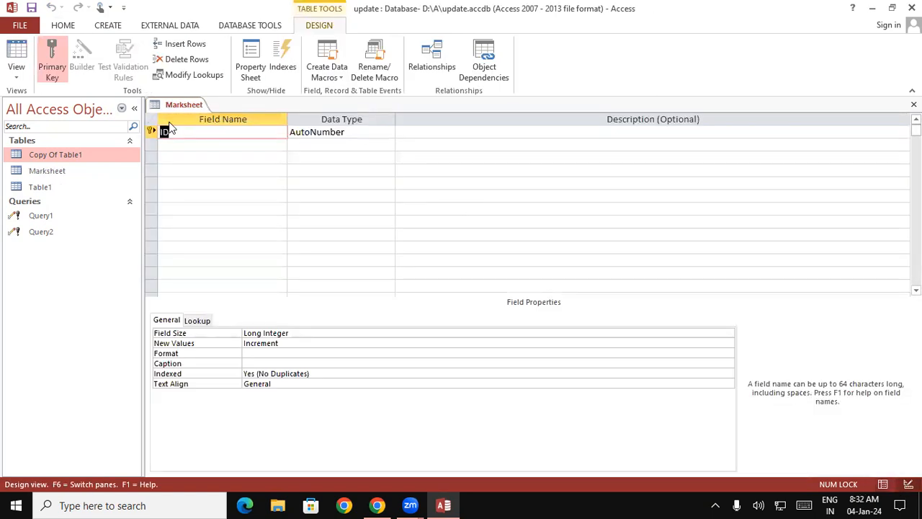
Rename the Marksheet table's ID field to Reg No and set its data type to Number.
text(Reg No)
key(Tab)
text(nu)
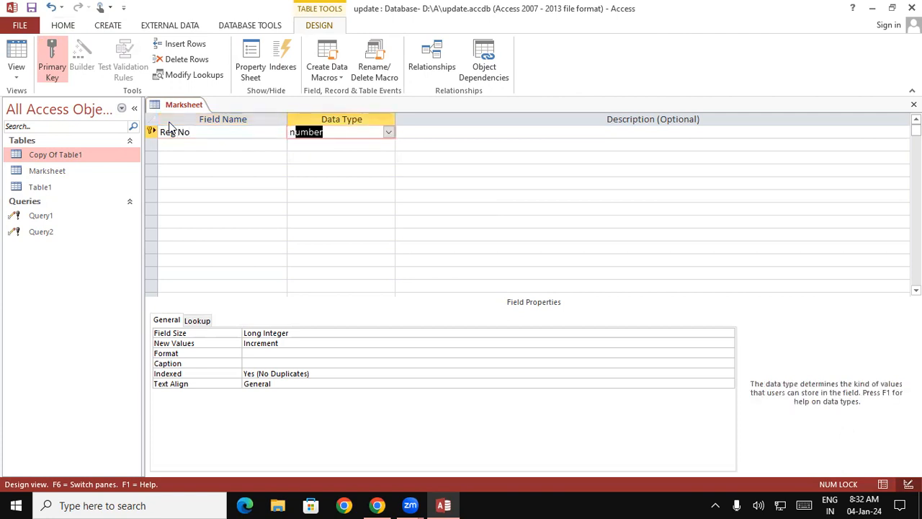
key(Tab)
key(Tab)
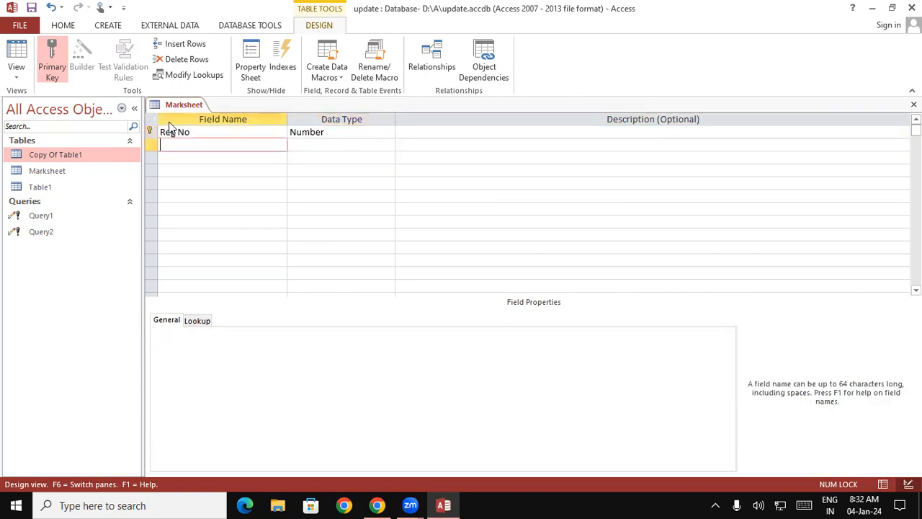
Add a second field named STD Name with the Short Text data type.
text(ATD Name)
key(Tab)
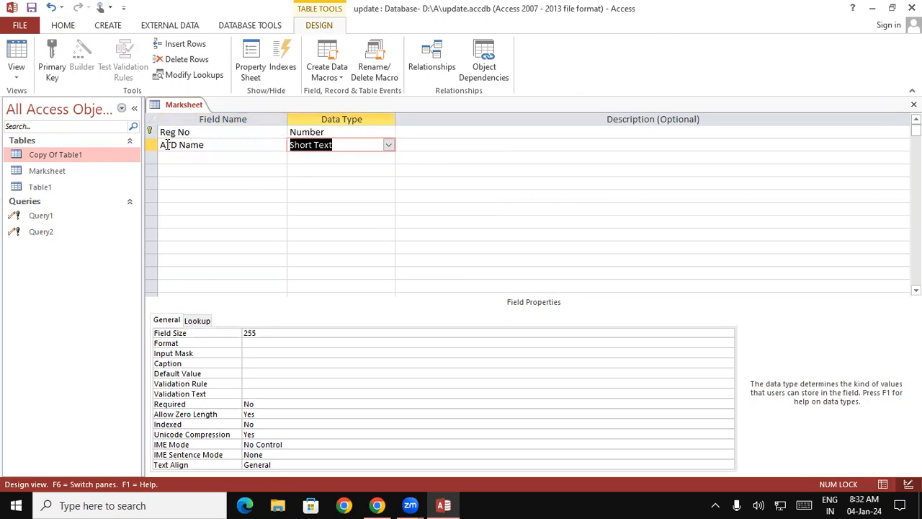
click(165, 145)
key(BackSpace)
text(S)
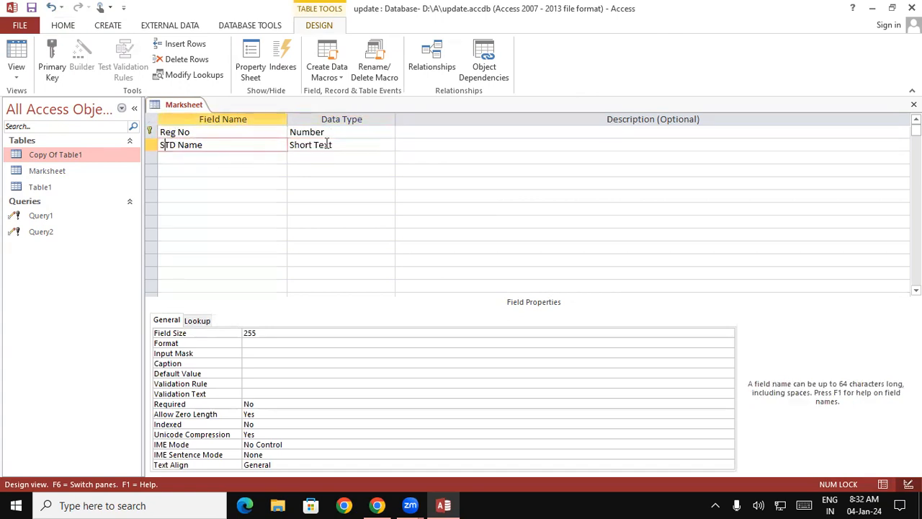
click(316, 132)
Add a third field named Hindi with the Number data type.
click(232, 158)
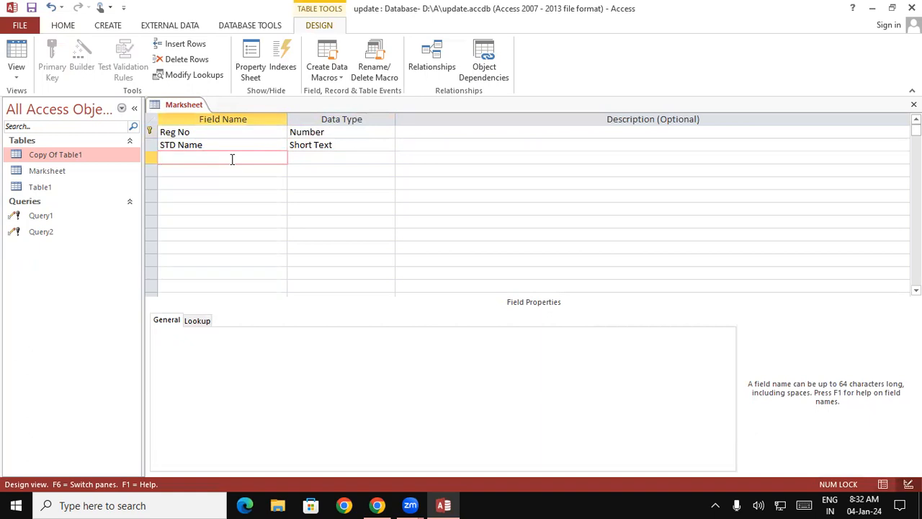
text(Hindi)
key(Tab)
text(nu)
key(Tab)
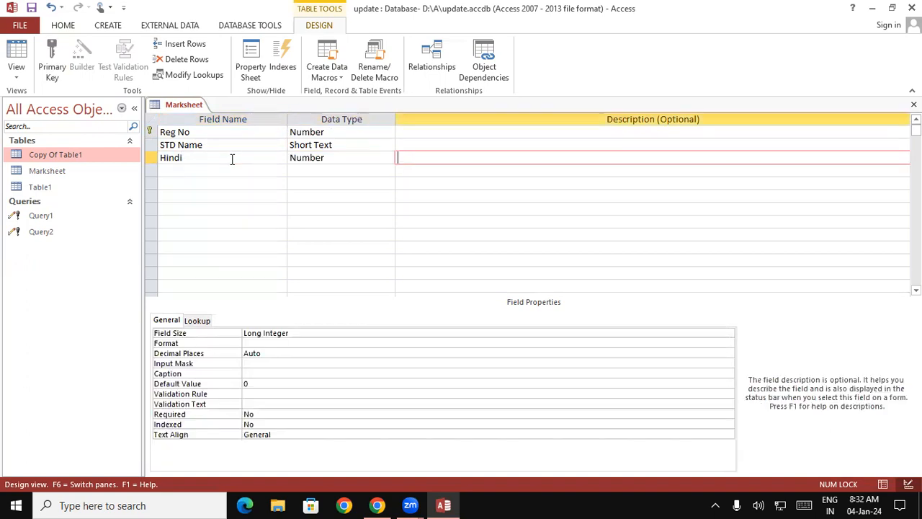
Add a field named Maths with the Number data type below Hindi in the Marksheet table.
key(Tab)
text(Ma)
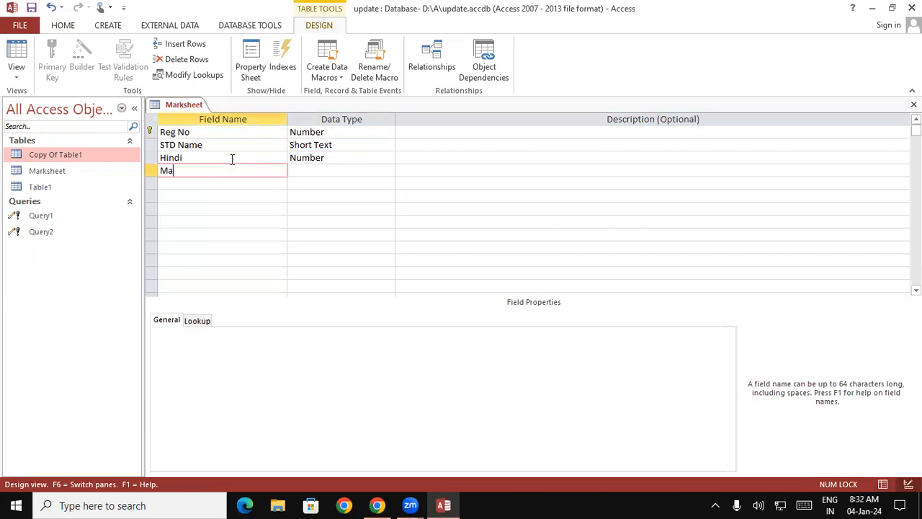
text(ths)
key(Tab)
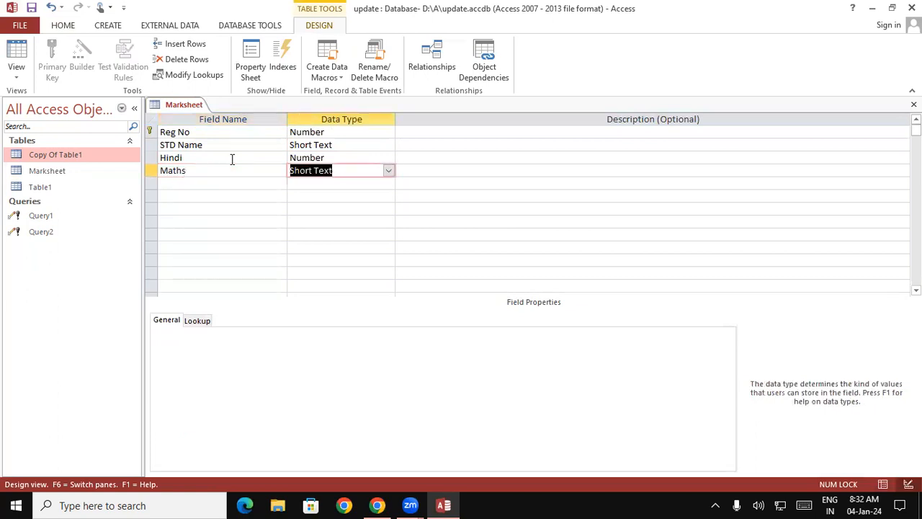
text(number)
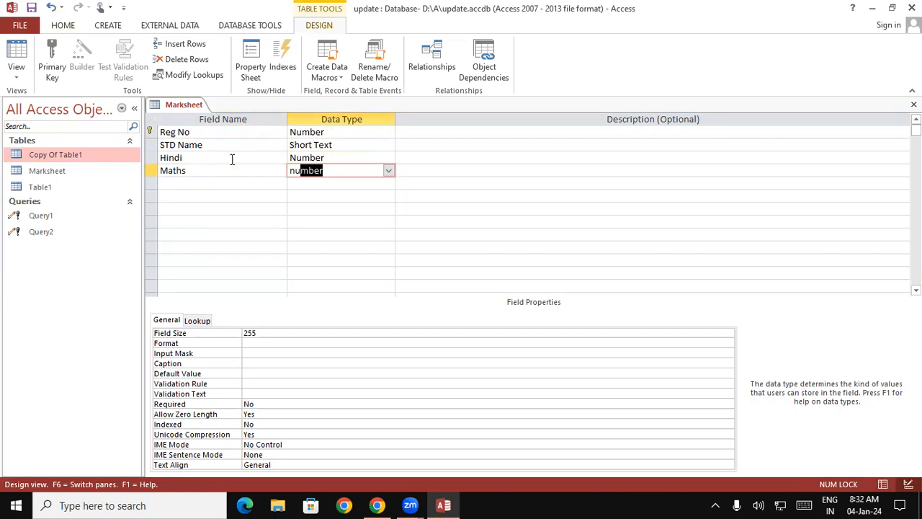
key(Tab)
key(Tab)
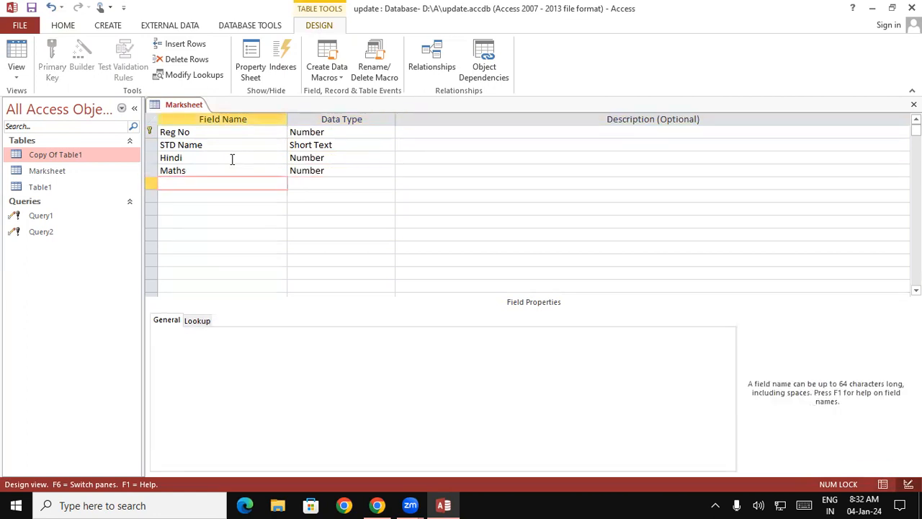
Add a field named English with the Number data type below Maths.
text(English)
key(Tab)
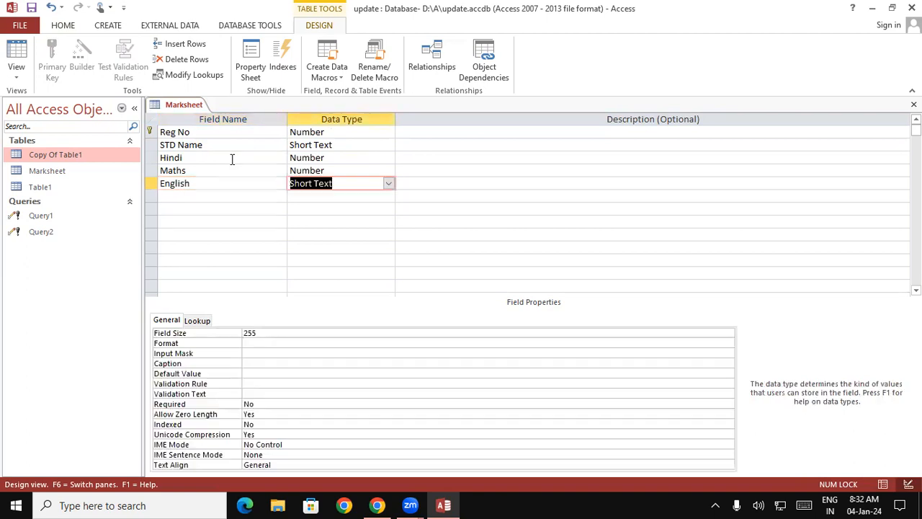
text(Number)
key(Tab)
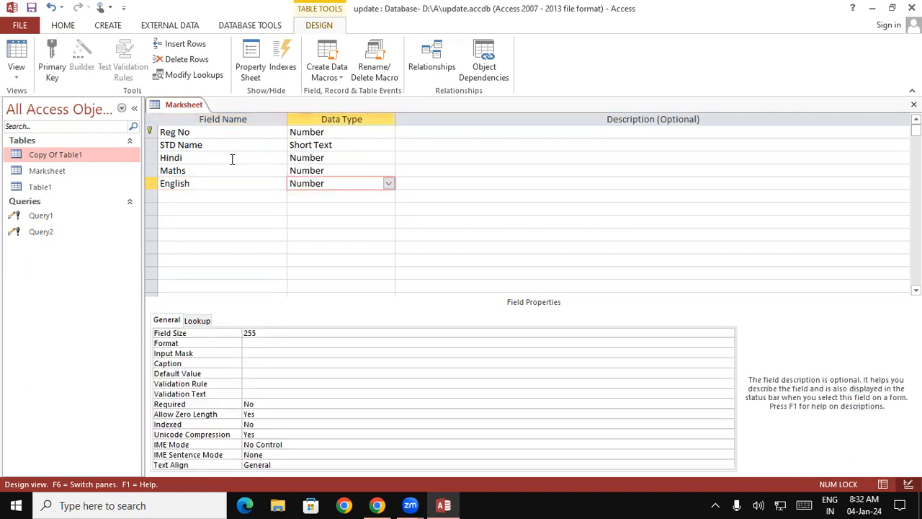
key(Tab)
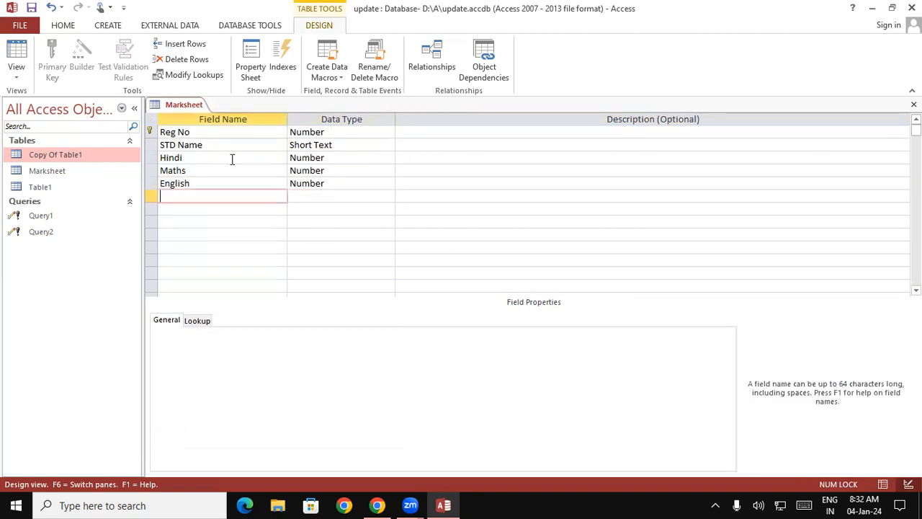
Add a field named Science with the Number data type below English.
text(Science)
key(Tab)
text(n)
key(Tab)
key(Tab)
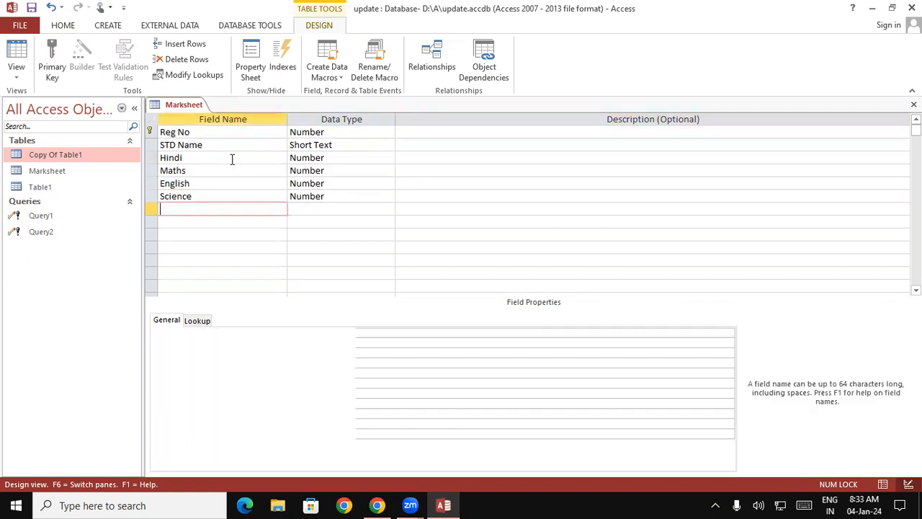
Add a field named SST with the Number data type below Science.
text(SSt)
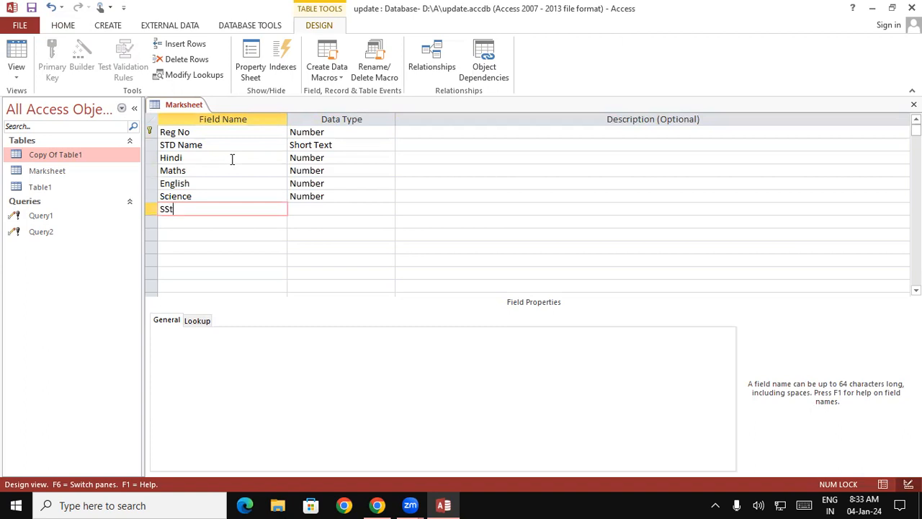
key(BackSpace)
text(T)
key(Tab)
text(nu)
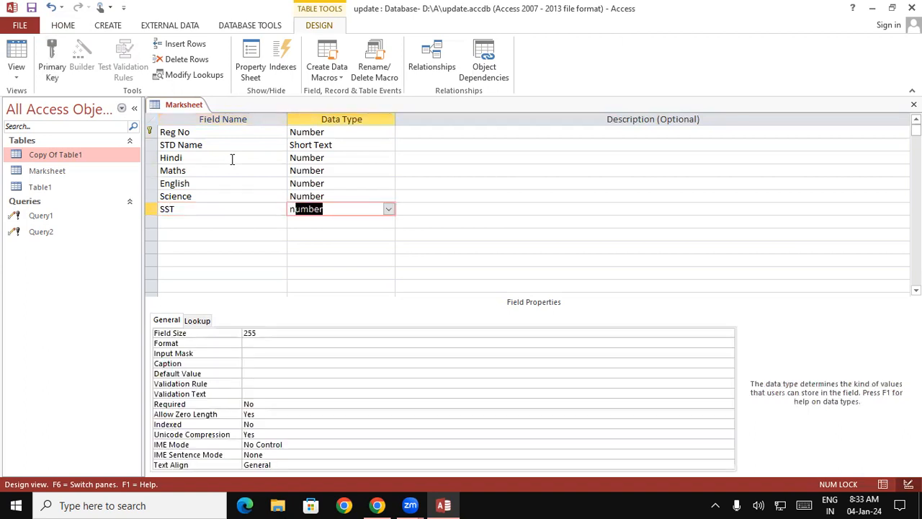
key(Tab)
key(Tab)
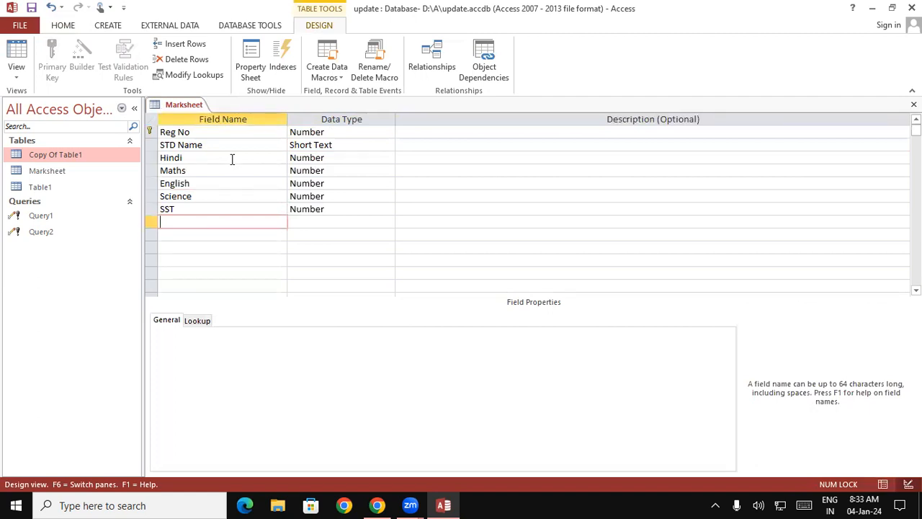
Add a field named Drawing with the Number data type below SST.
text(Ave)
key(BackSpace)
key(BackSpace)
key(BackSpace)
text(Drawing)
key(Tab)
text(Number)
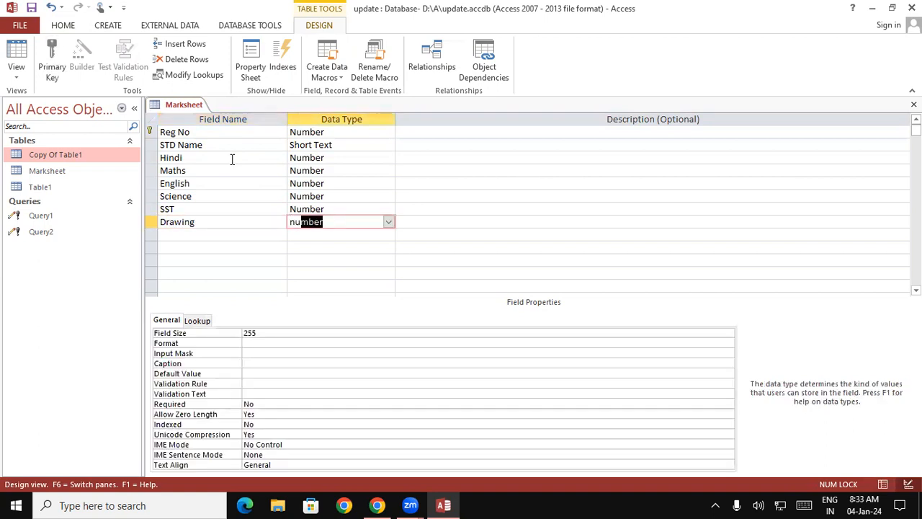
key(Tab)
key(Tab)
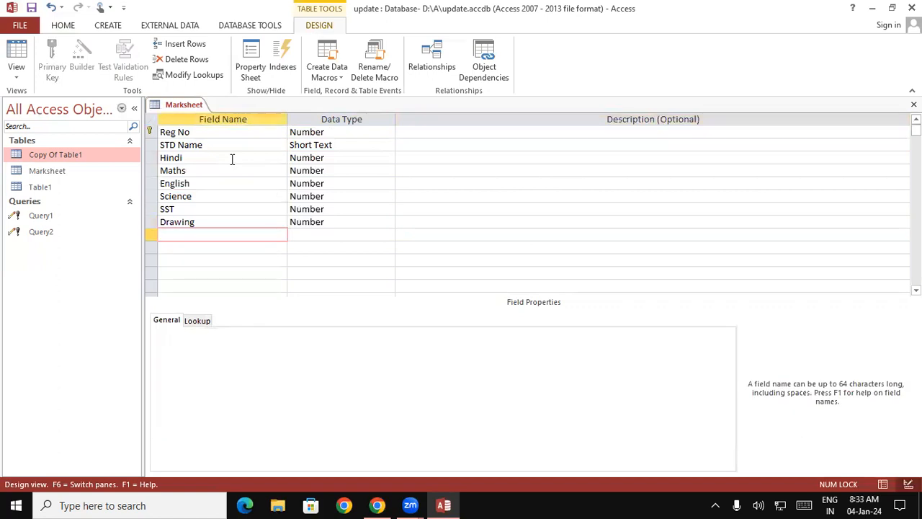
Add a field named OBT Mark with the Currency data type below Drawing.
text(OBT Mark)
key(Tab)
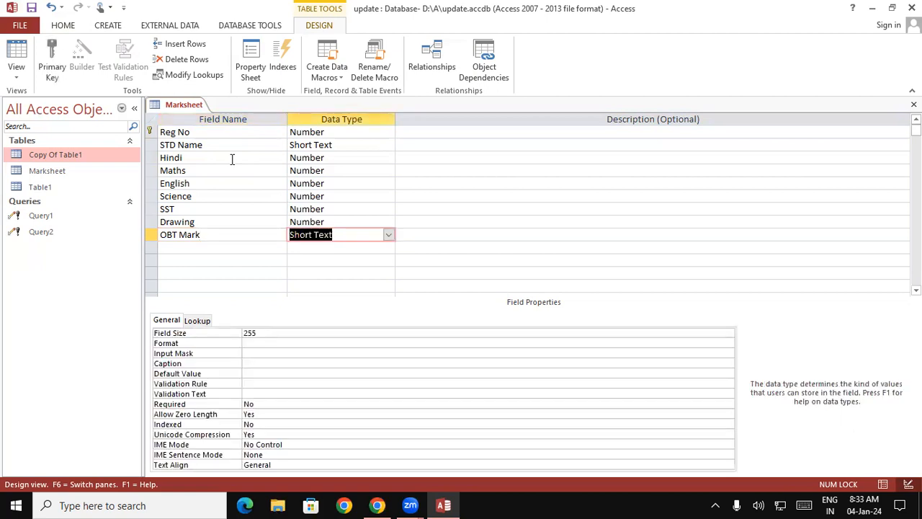
text(currency)
key(Tab)
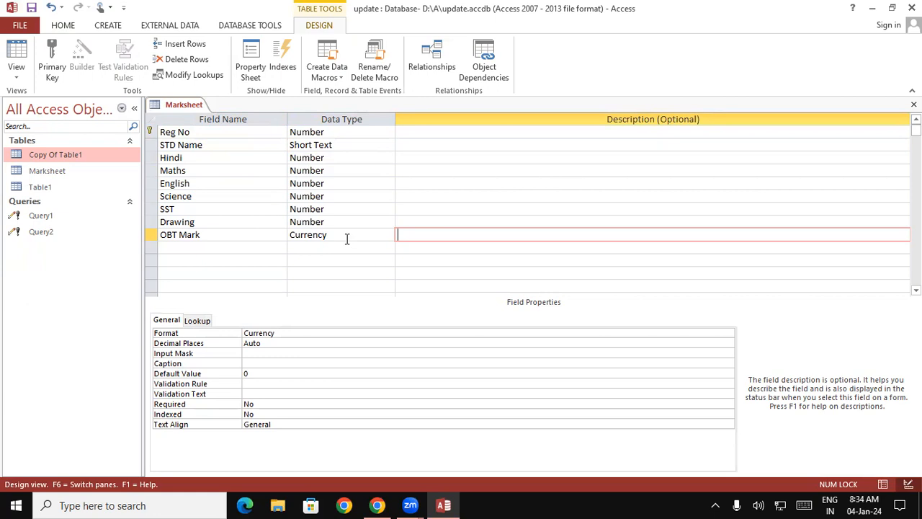
key(Return)
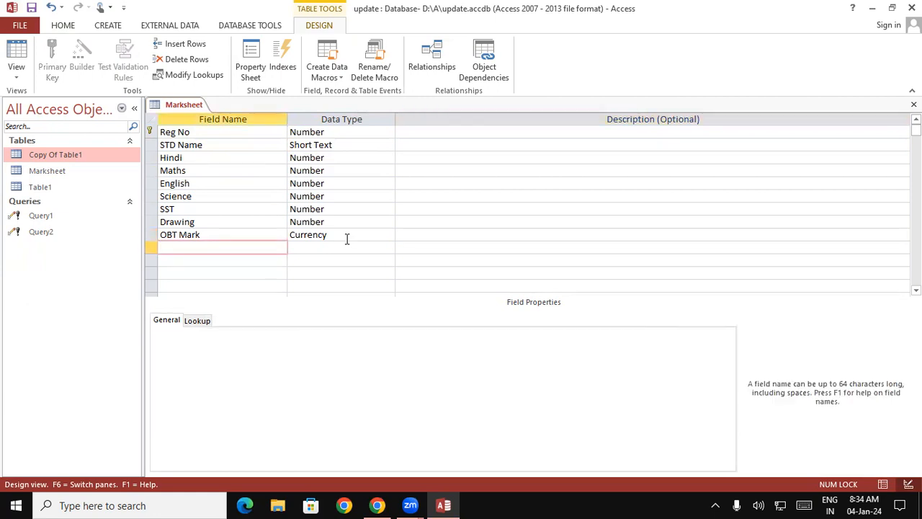
Add a field named Total Mark with the Number data type below OBT Mark.
text(Total Mark)
key(Tab)
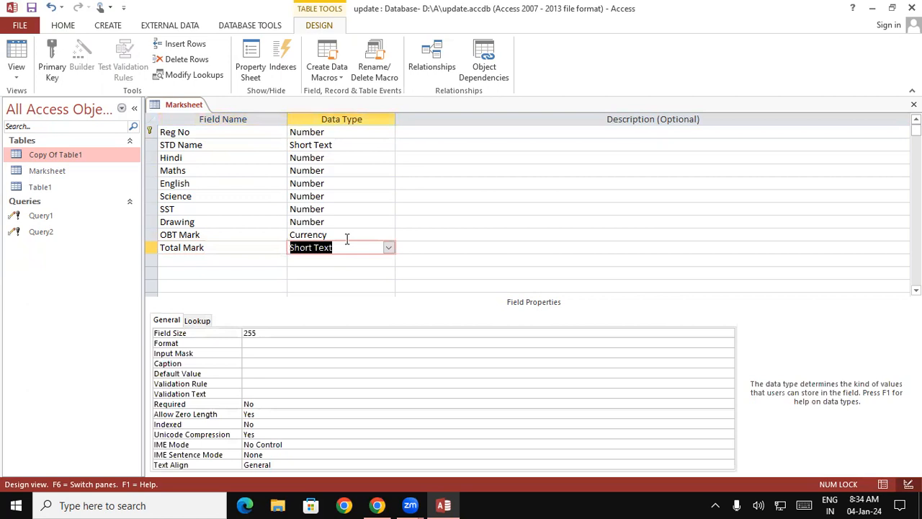
text(n)
key(Tab)
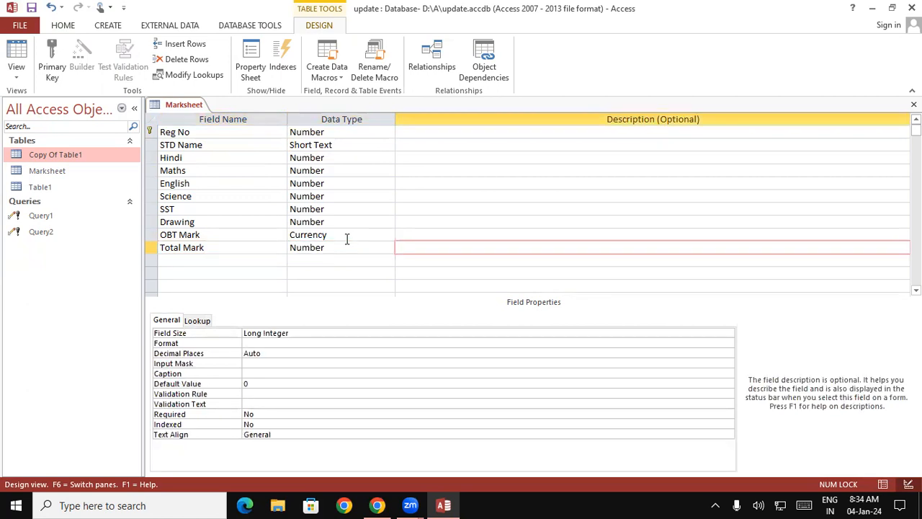
Set the default value of the Total Mark field to "600".
click(346, 239)
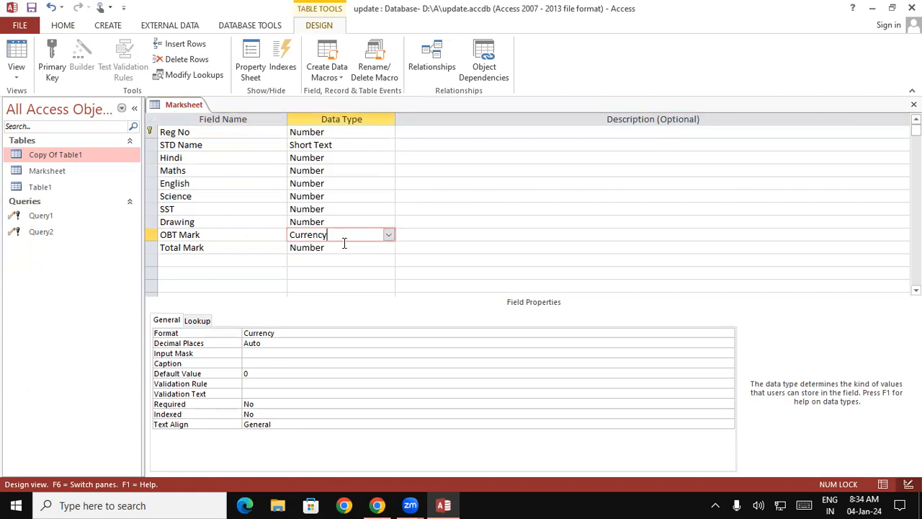
click(336, 247)
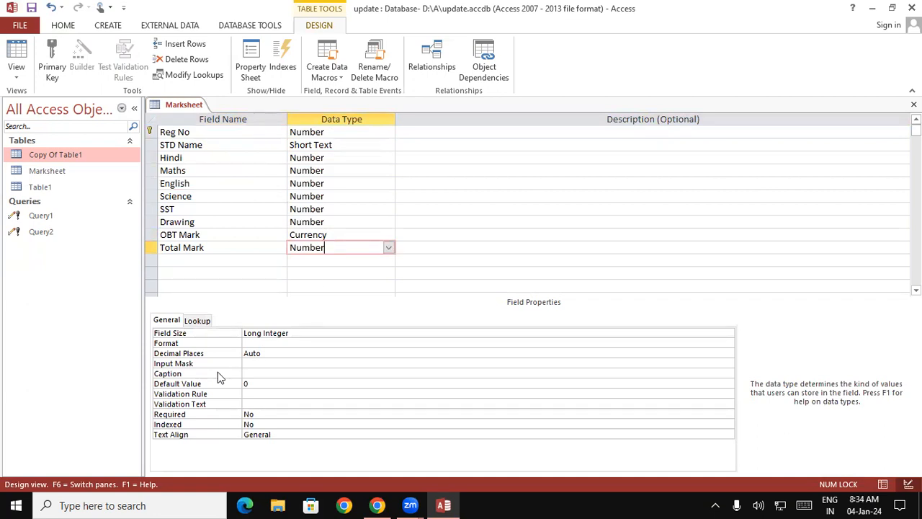
click(245, 383)
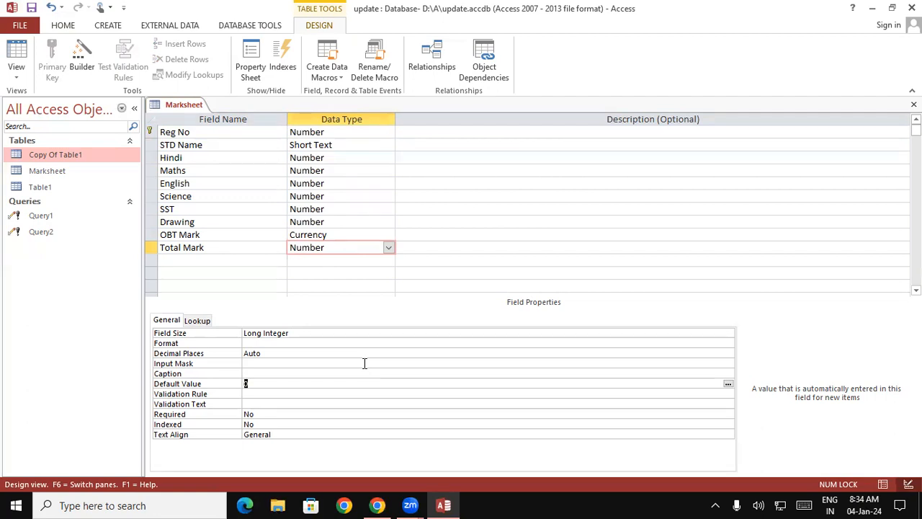
text("600)
key(Return)
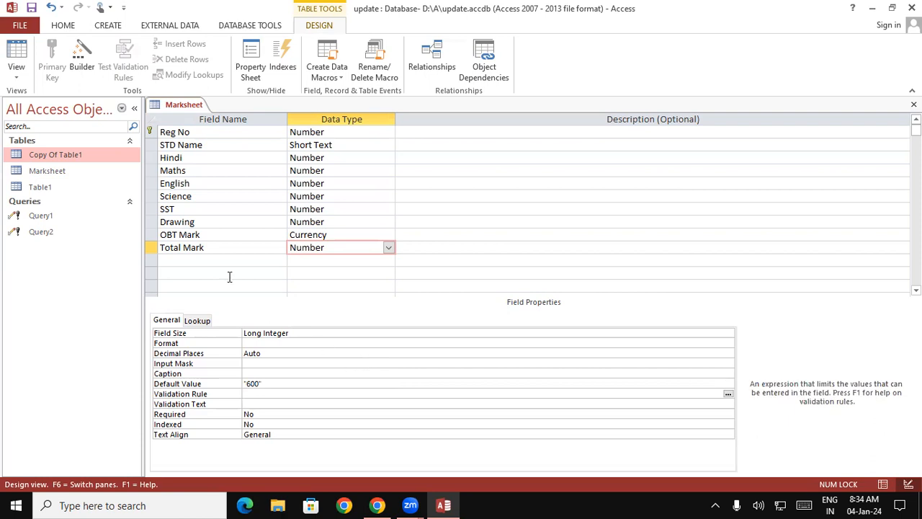
Add a field named Percentage with the Currency data type below Total Mark.
click(214, 260)
text(Persa)
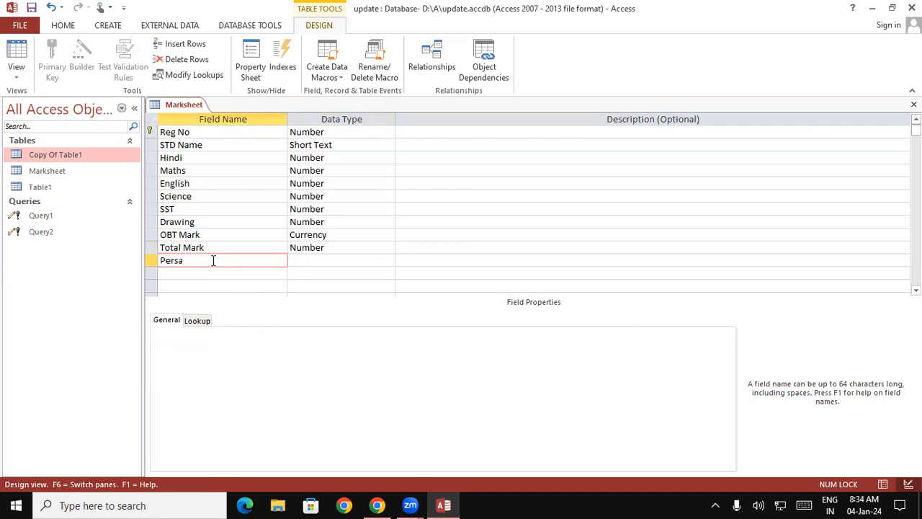
key(BackSpace)
text(entage)
click(177, 260)
key(BackSpace)
text(c)
click(351, 260)
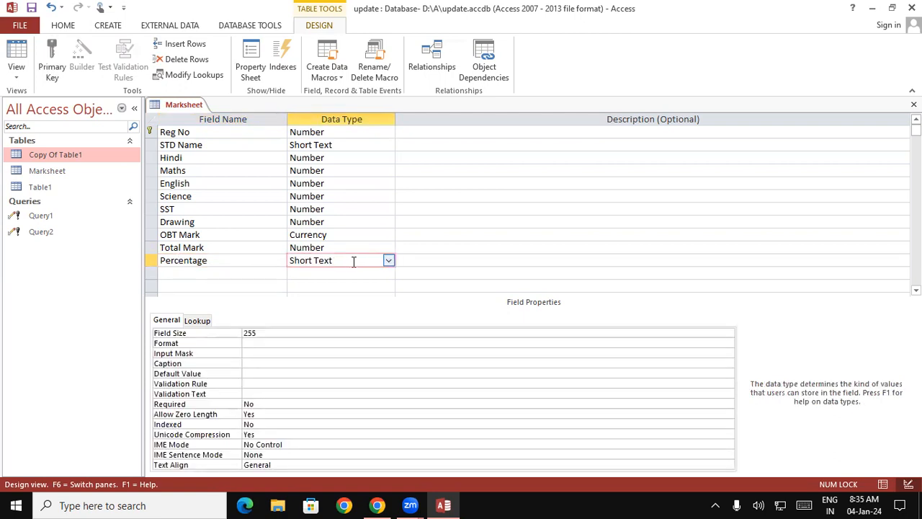
click(387, 260)
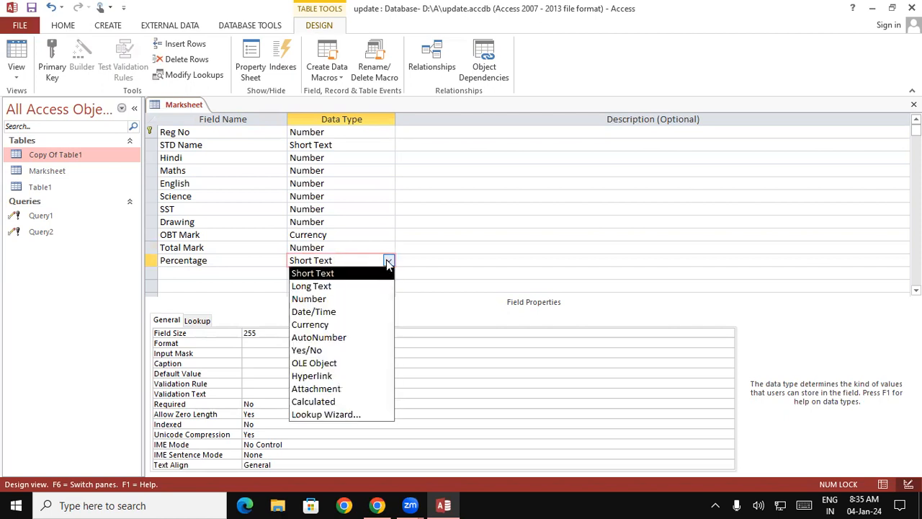
click(353, 325)
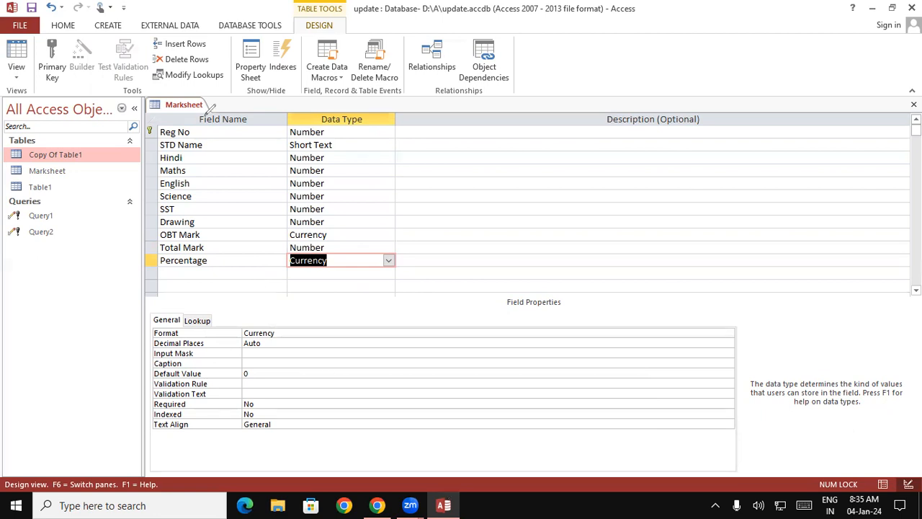
drag(211, 133, 273, 136)
mouse_move(331, 133)
mouse_down()
mouse_move(343, 132)
mouse_move(339, 139)
mouse_up()
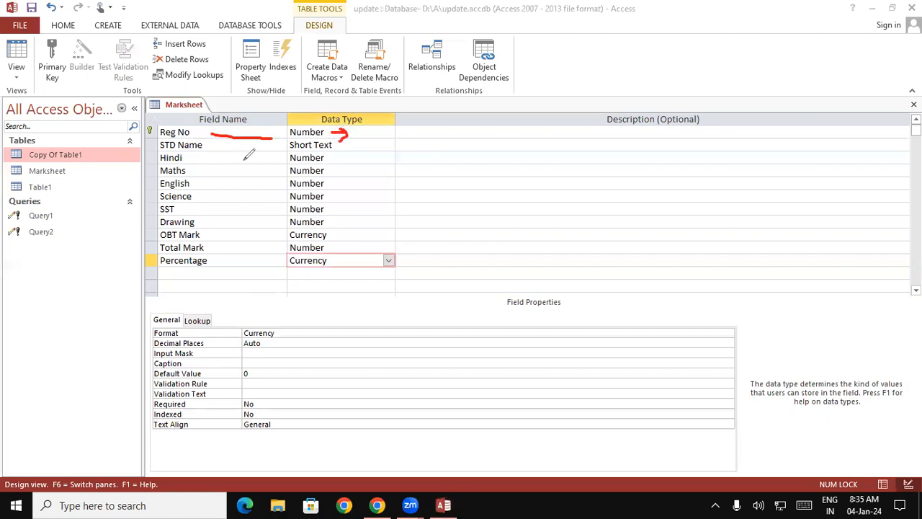
drag(208, 143, 287, 152)
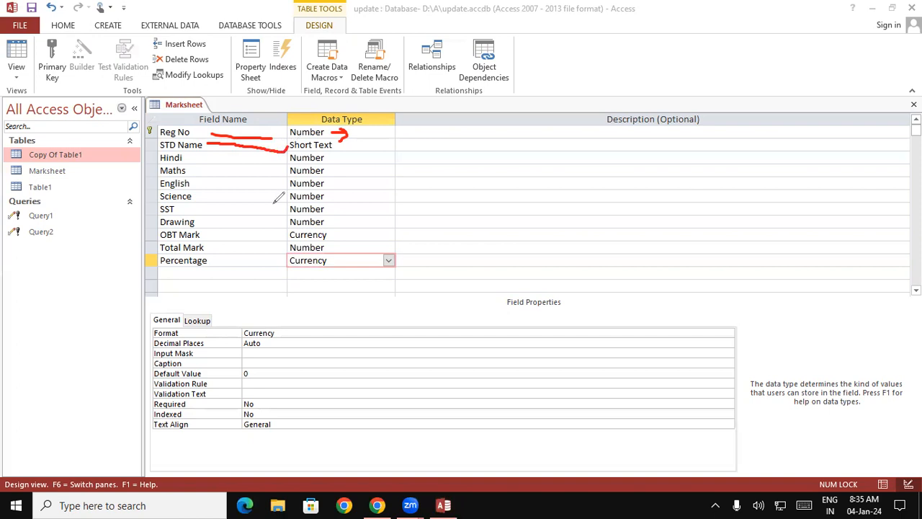
drag(193, 157, 229, 154)
mouse_move(288, 160)
mouse_down()
mouse_move(199, 160)
mouse_move(216, 226)
mouse_move(289, 227)
mouse_up()
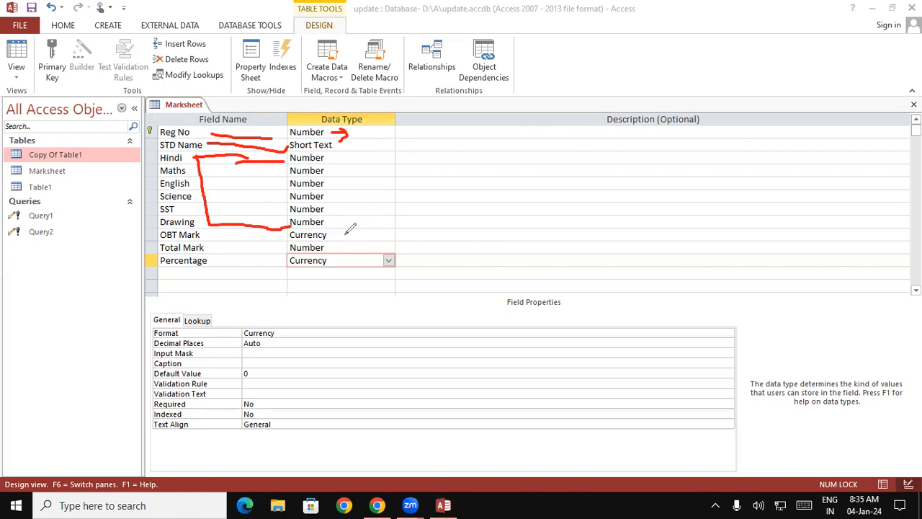
drag(215, 234, 268, 224)
click(80, 342)
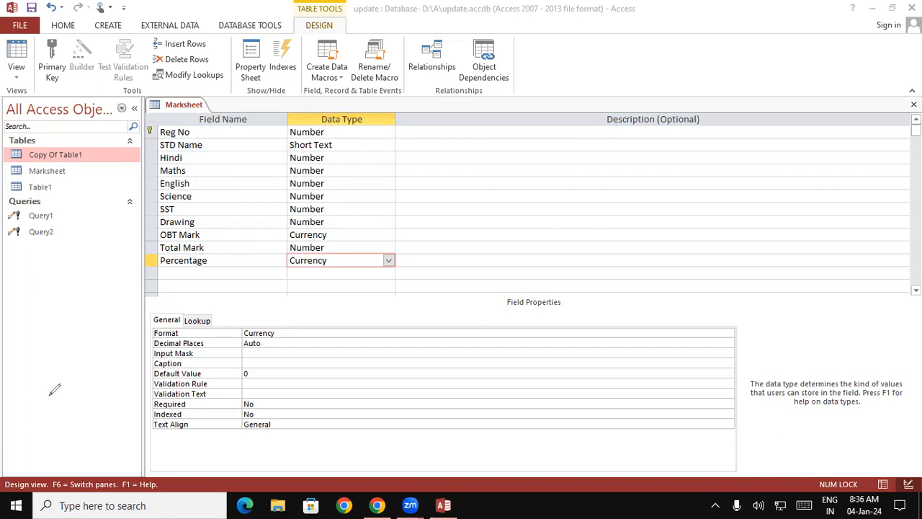
Save the Marksheet table design and switch the table to Datasheet View.
right_click(173, 108)
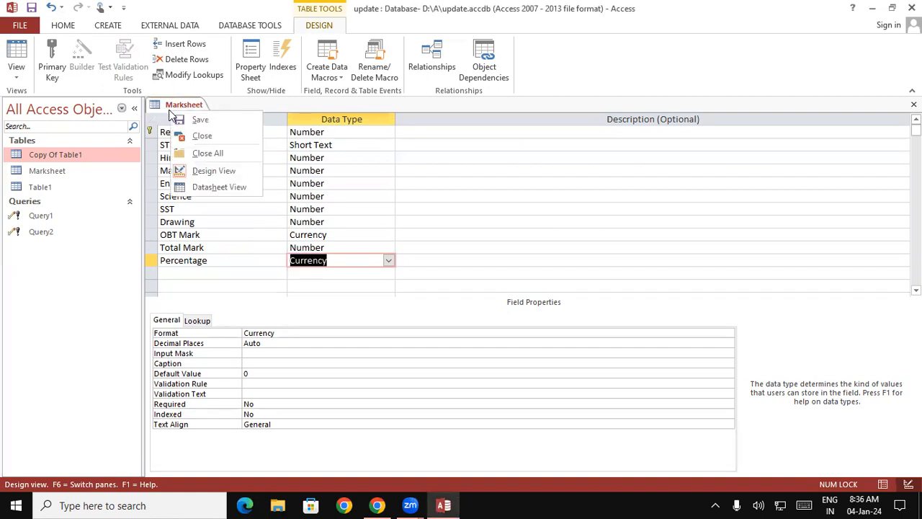
click(199, 121)
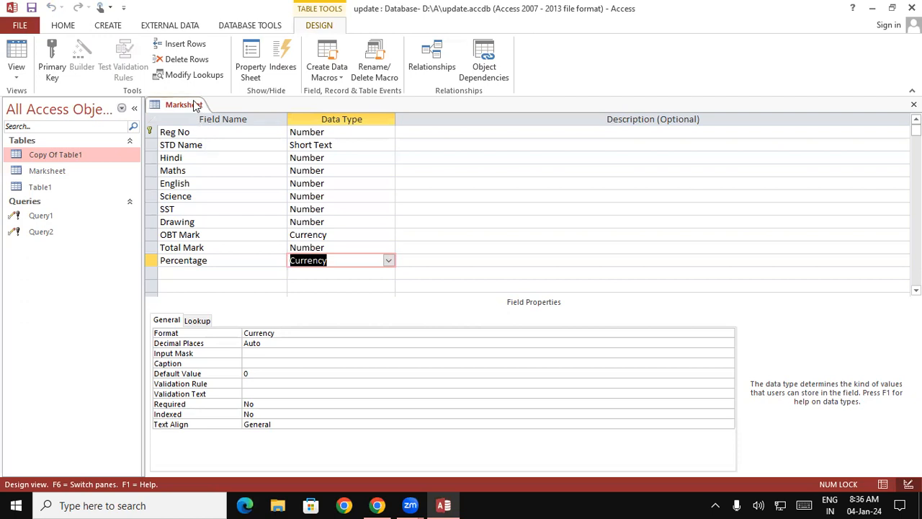
right_click(190, 108)
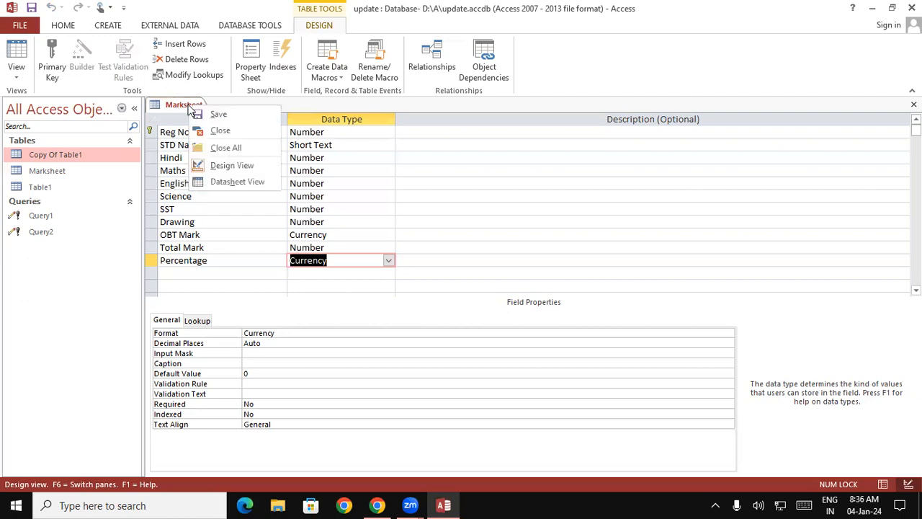
click(225, 183)
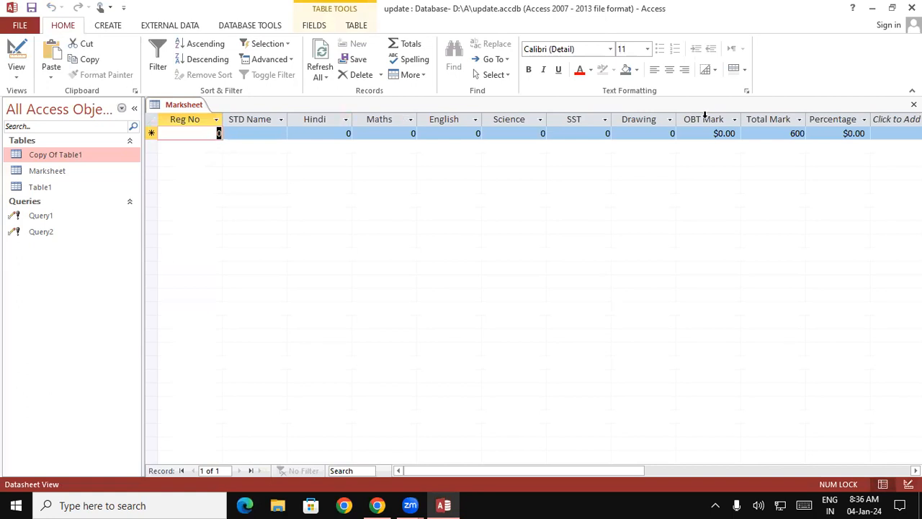
Start the first Marksheet record with the student's registration number and name.
text(1001)
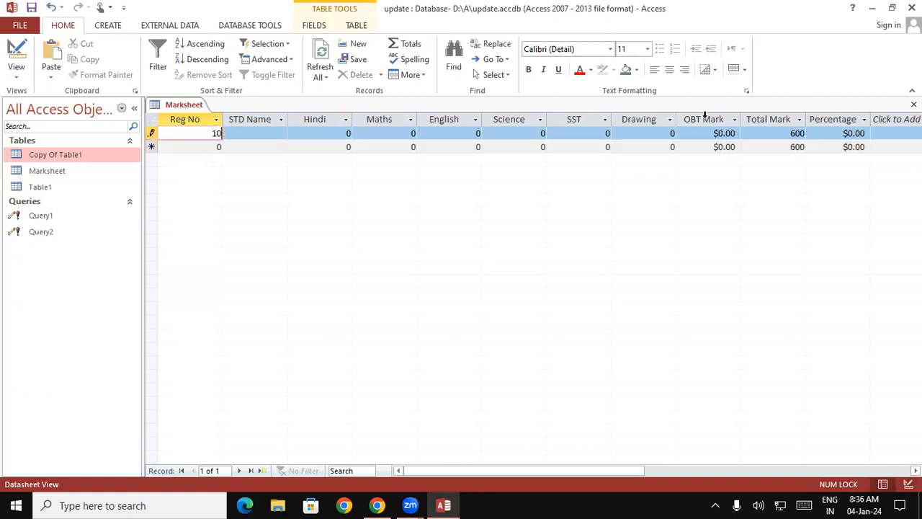
key(Tab)
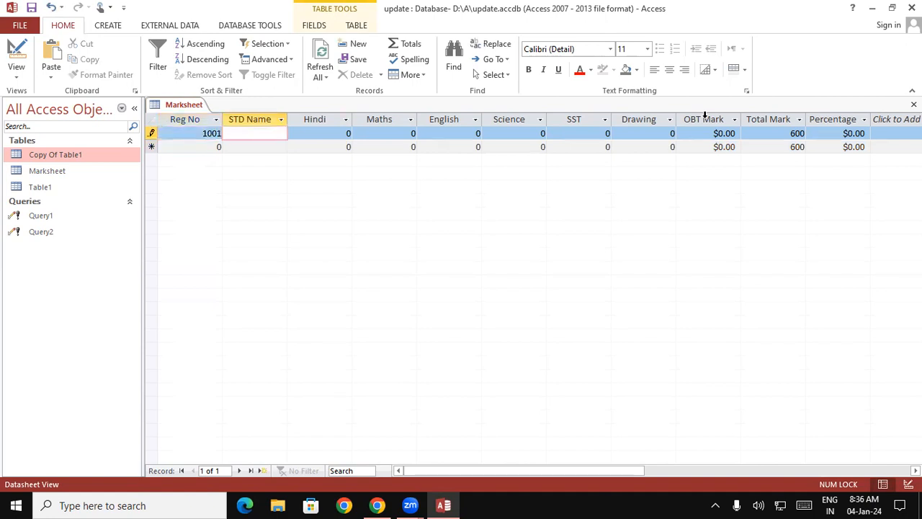
text(Vikash)
key(Tab)
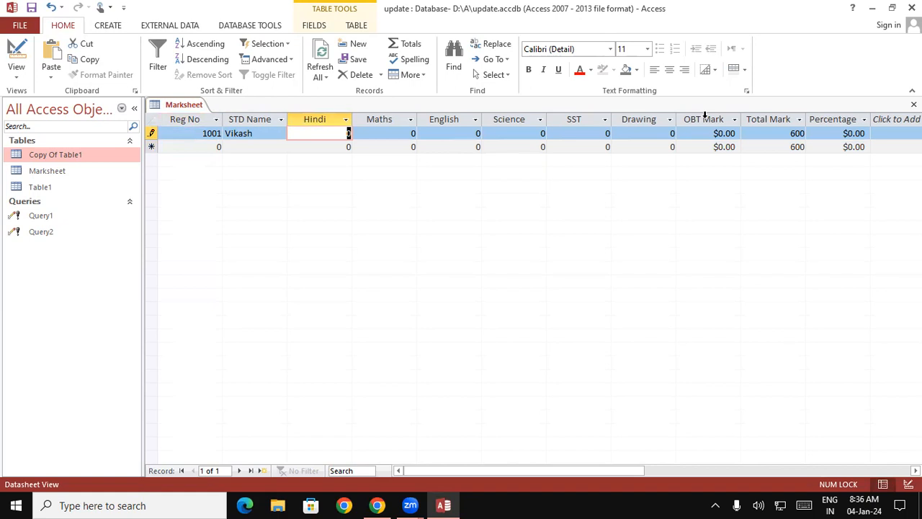
Enter the first student's marks as Hindi 60, Maths 55 and English 70.
text(60)
key(Tab)
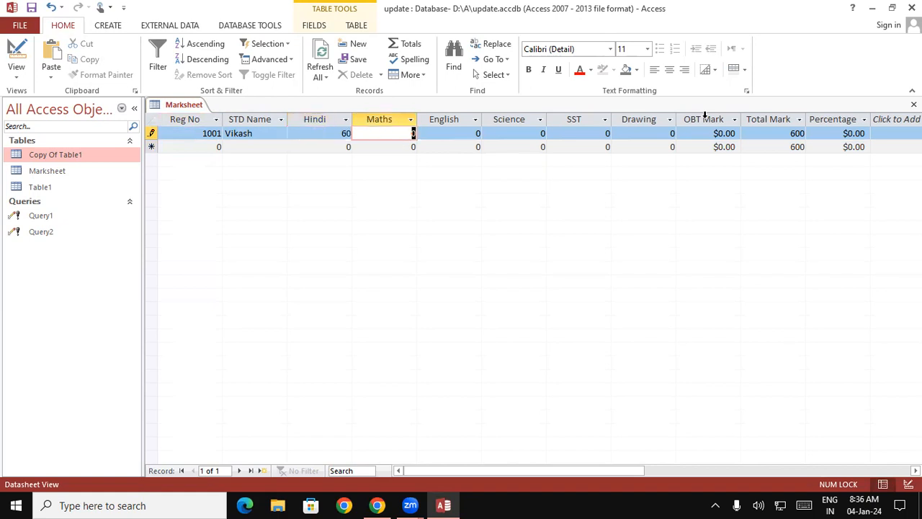
text(55)
key(Tab)
text(70)
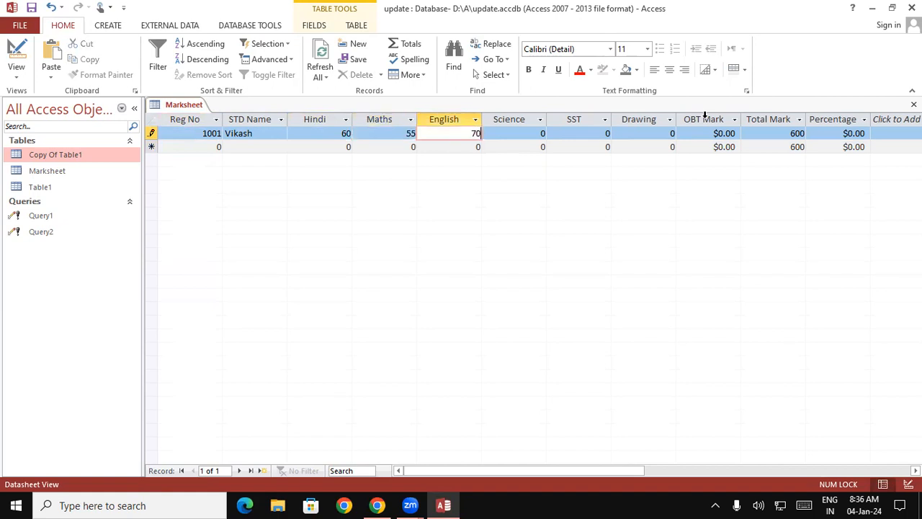
key(Tab)
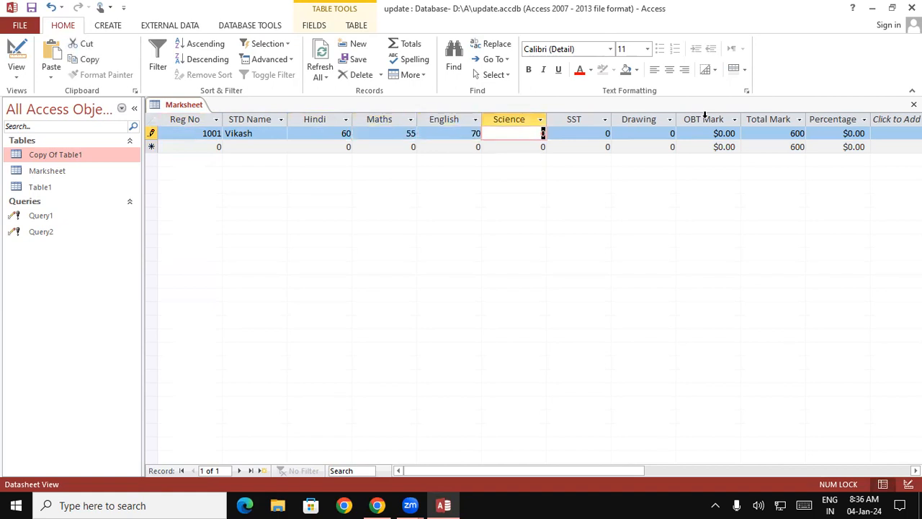
Complete the first student's record with Science 75, SST 60 and Drawing 80, keeping the default values in the remaining fields.
text(75)
key(Tab)
text(60)
key(Tab)
text(80)
key(Tab)
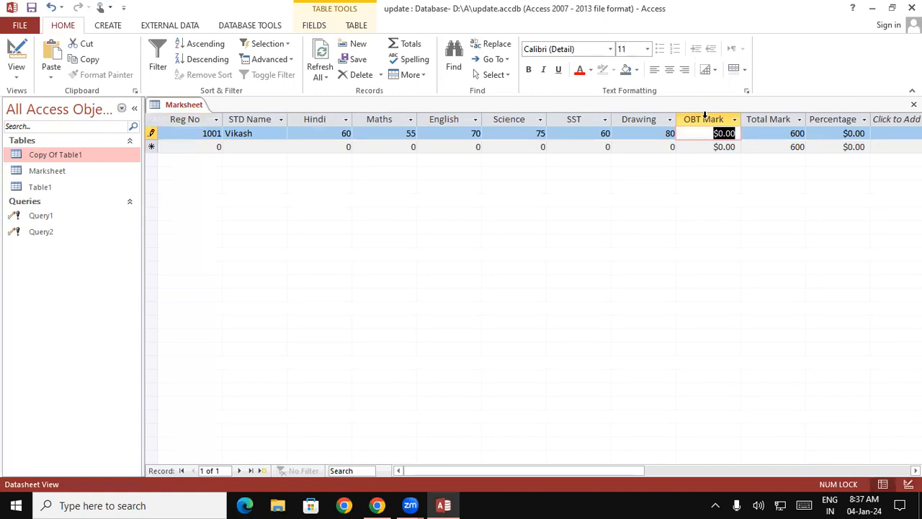
key(Tab)
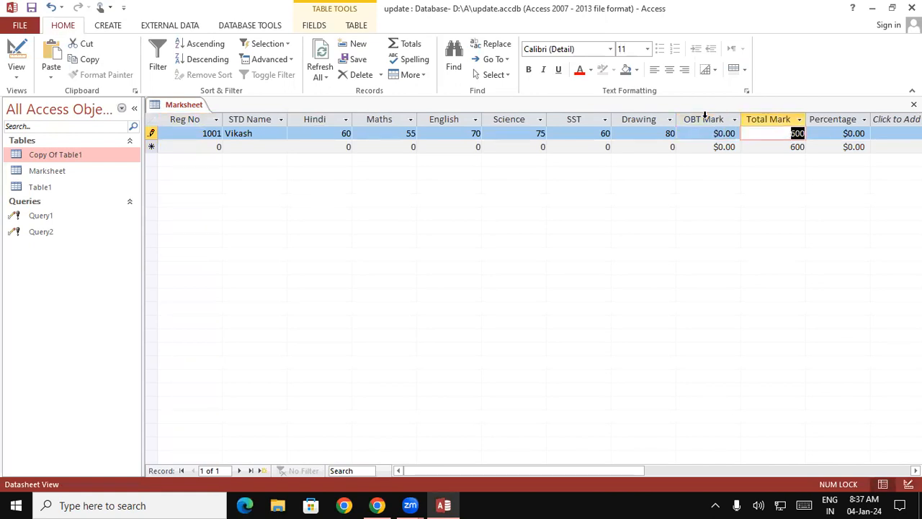
key(Tab)
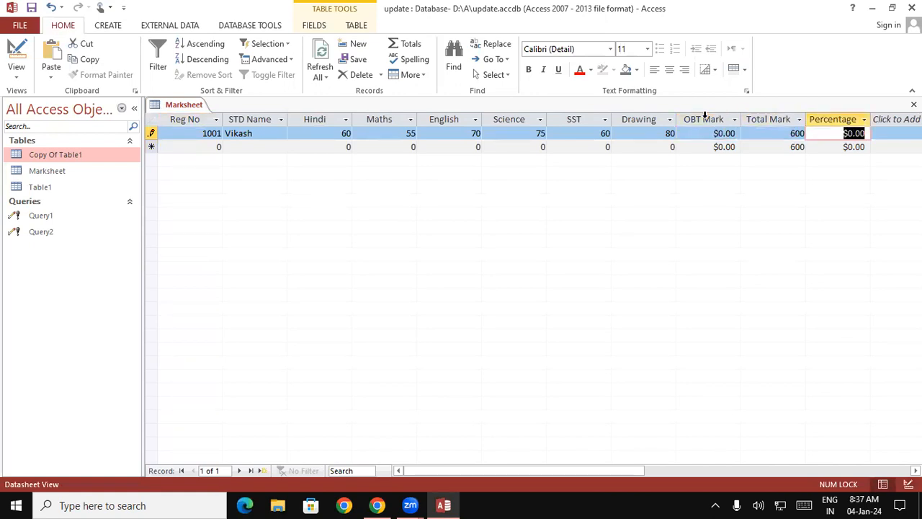
key(Tab)
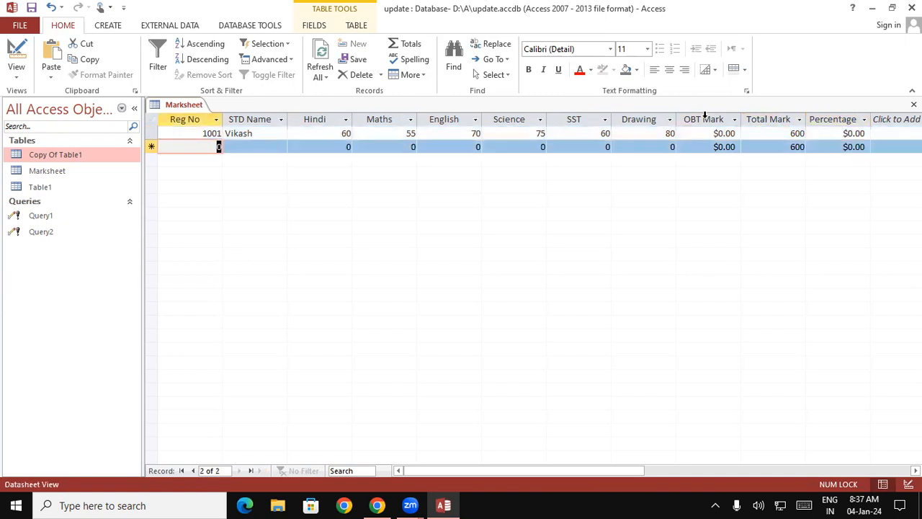
Start the second Marksheet record with the student's registration number and name.
text(1002)
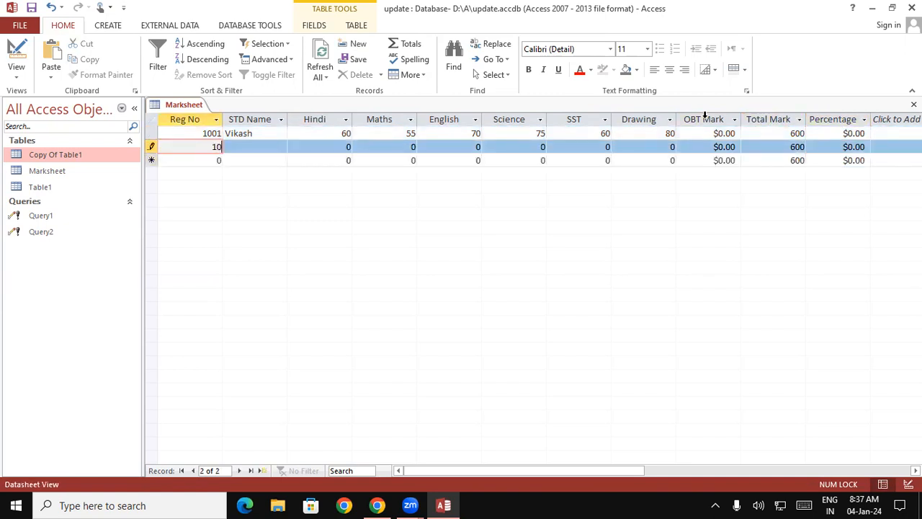
key(Tab)
text(Vipin)
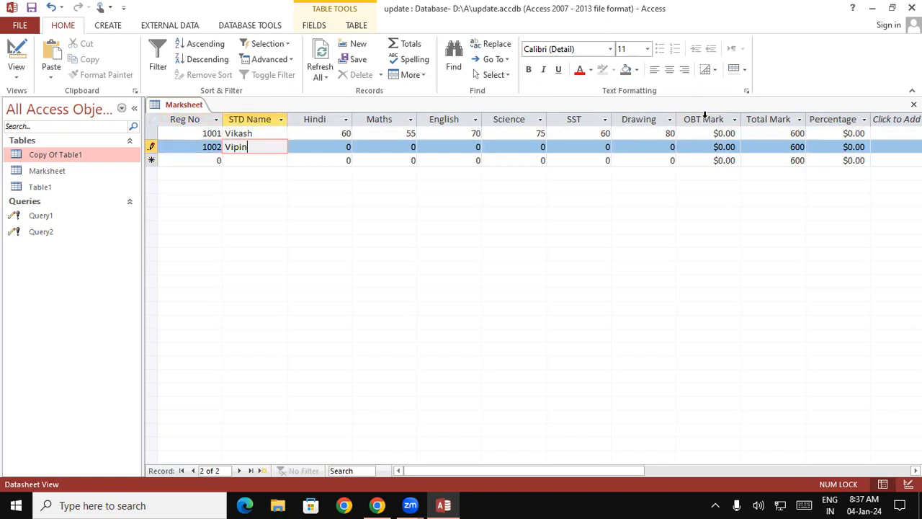
key(Tab)
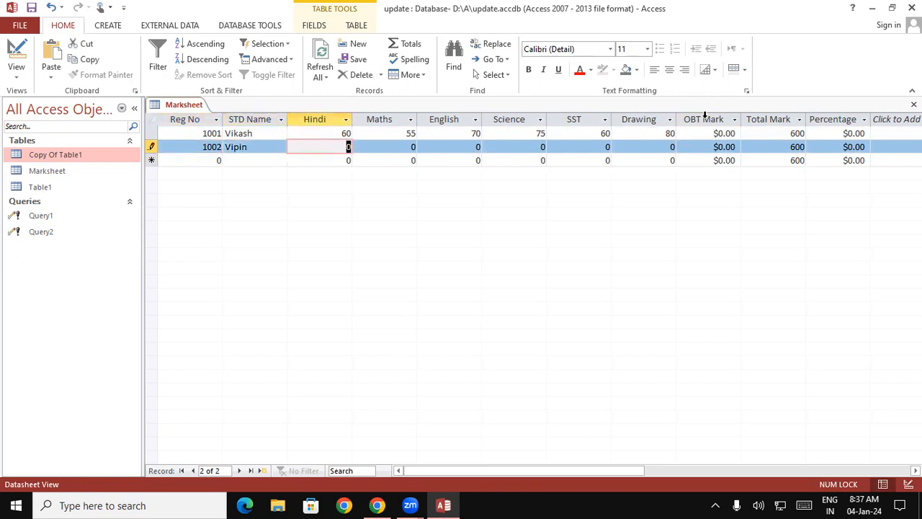
Enter the second student's marks as Hindi 75, Maths 60 and English 45.
text(75)
key(Tab)
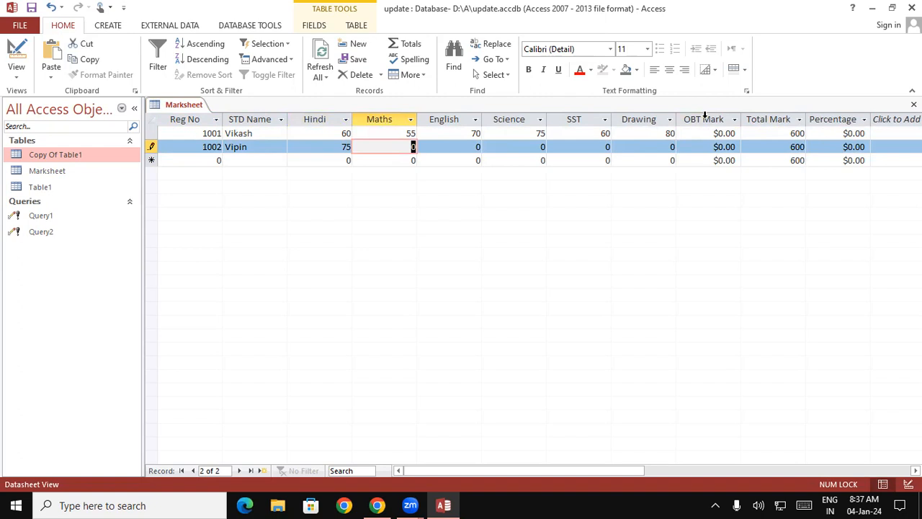
text(60)
key(Tab)
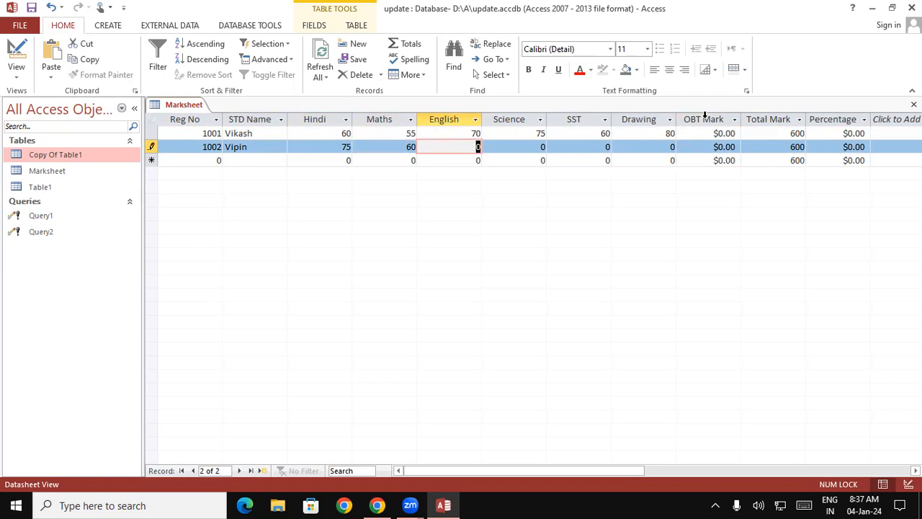
text(45)
key(Tab)
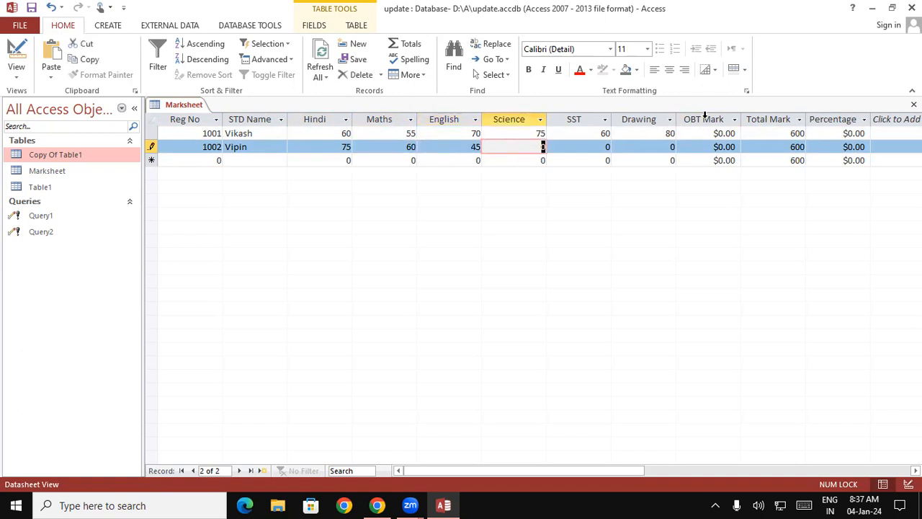
Complete the second student's record with Science 60, SST 80 and Drawing 50, keeping the default values in the remaining fields.
text(60)
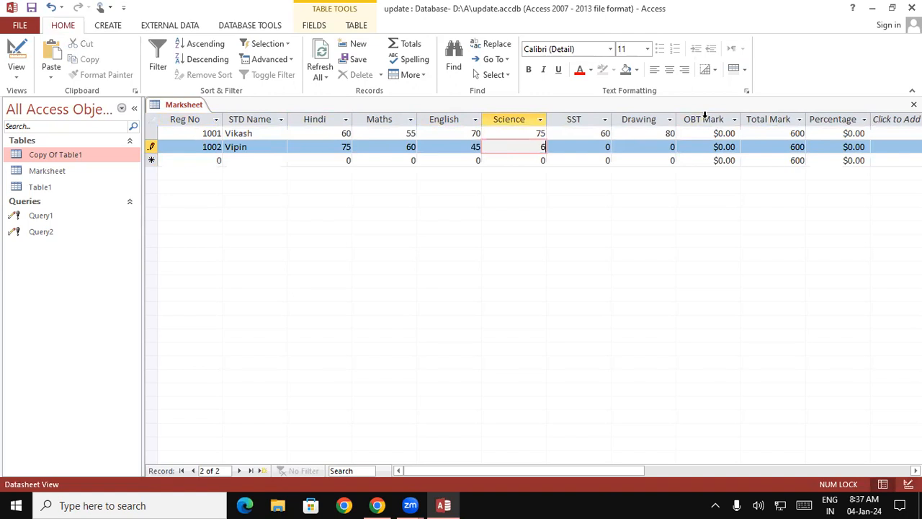
key(Tab)
text(80)
key(Tab)
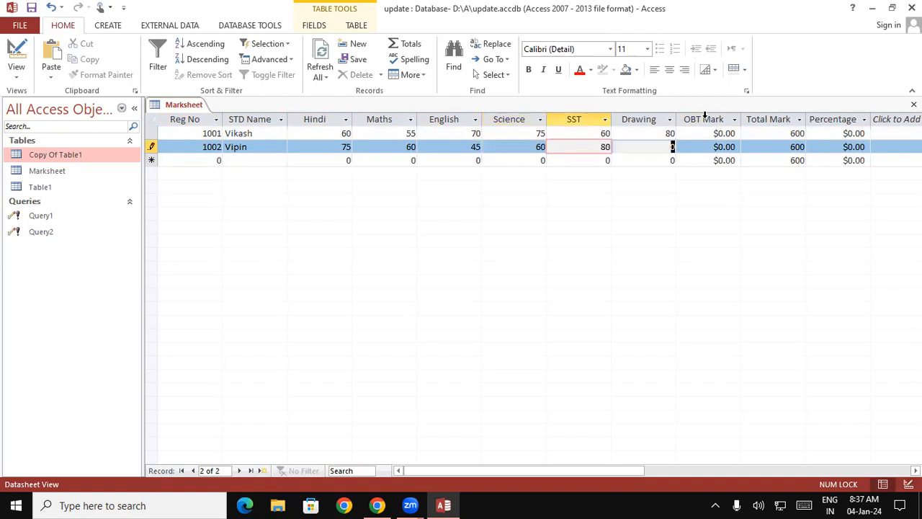
text(4)
key(BackSpace)
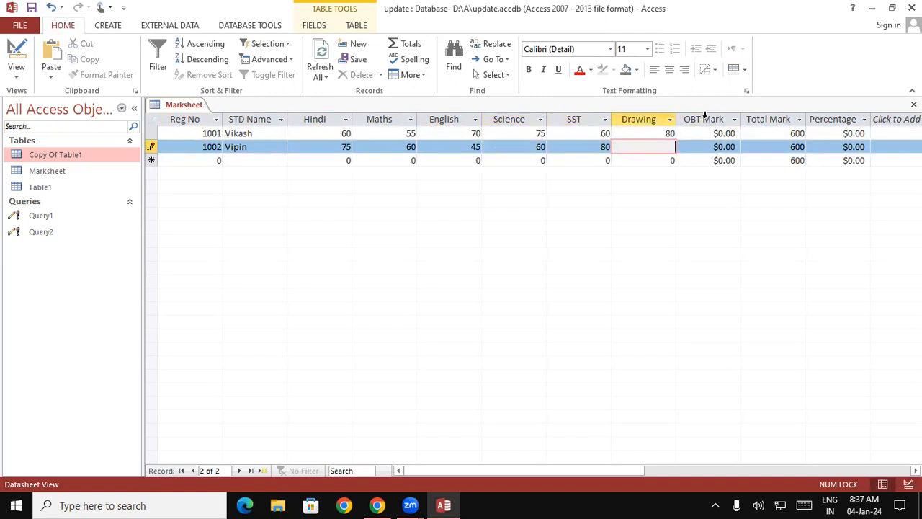
text(50)
key(Tab)
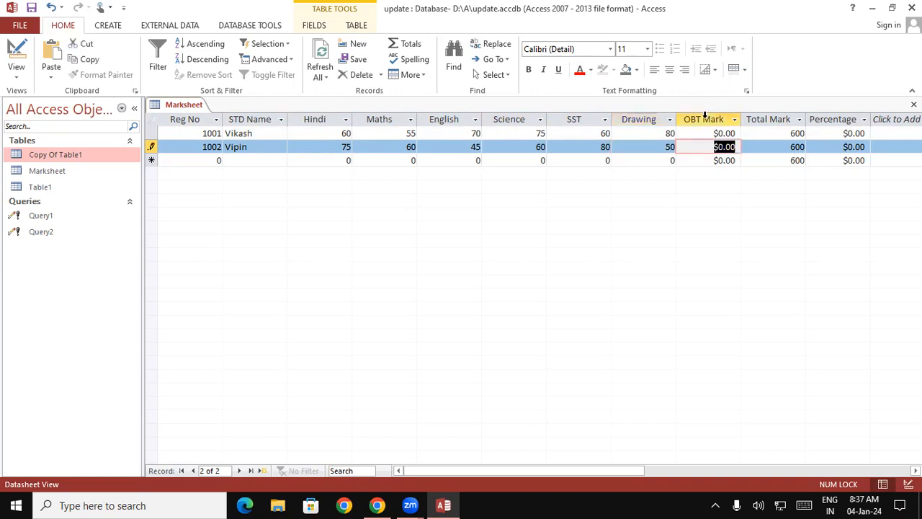
key(Tab)
key(Tab)
key(Tab)
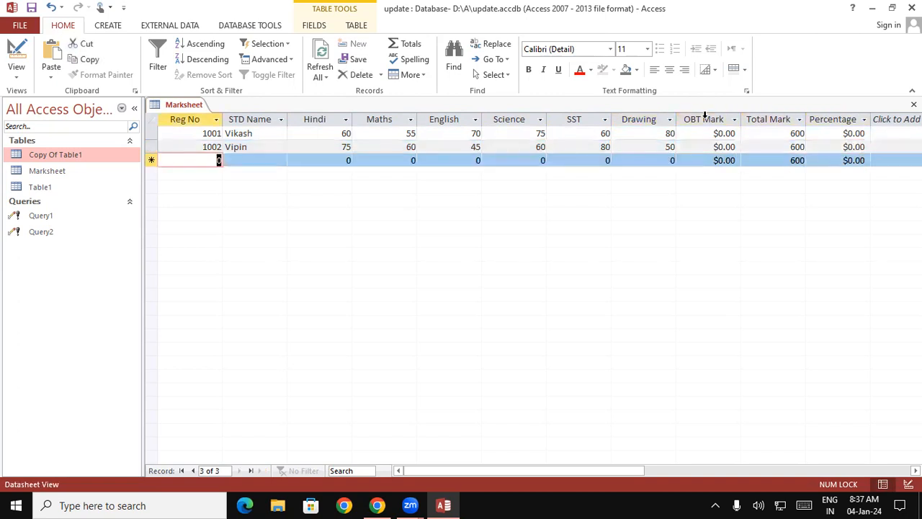
Start the third Marksheet record with the student's registration number and name.
text(1003)
key(Tab)
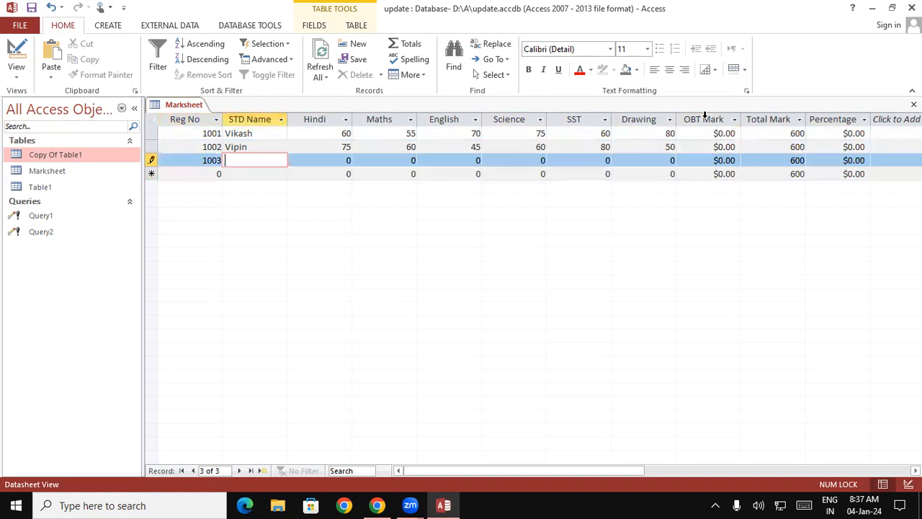
text(Khurshad)
key(Tab)
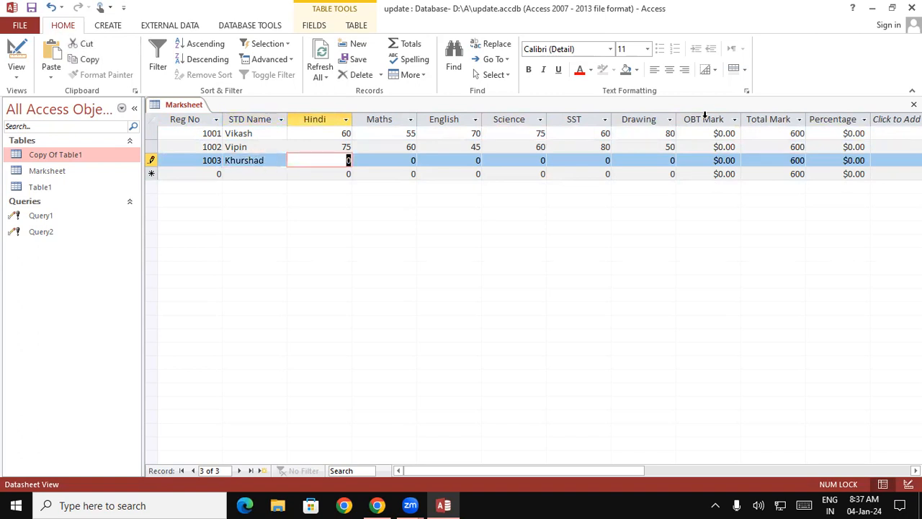
Enter the third student's marks as Hindi 60, Maths 76 and English 65.
text(60)
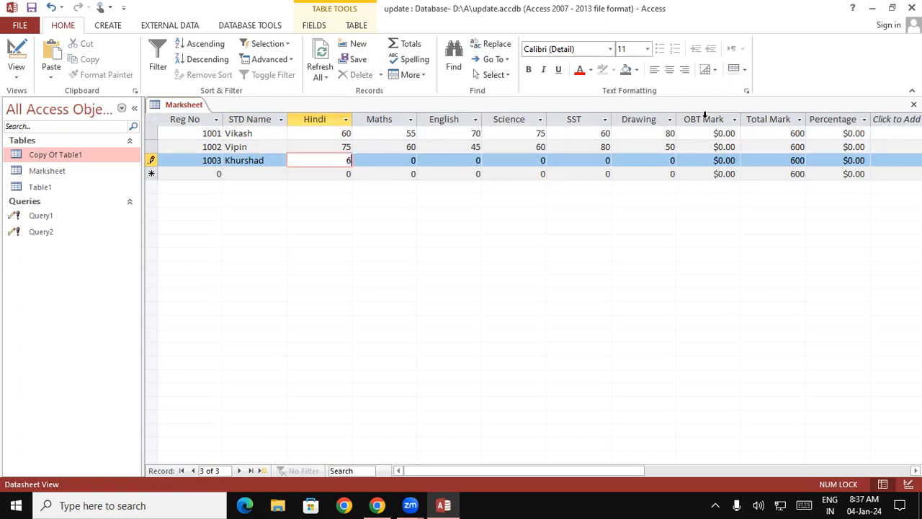
key(Tab)
text(7)
text(6)
key(Tab)
text(65)
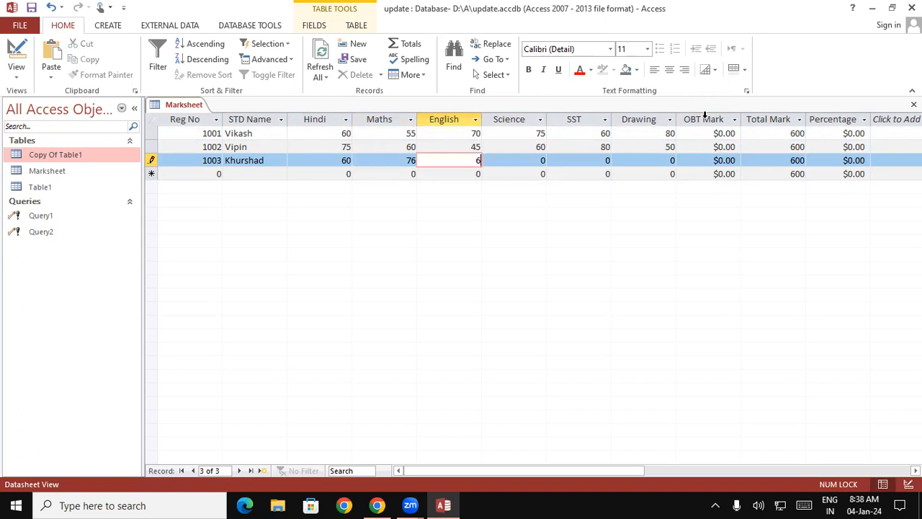
key(Tab)
Complete the third student's record with Science 45, SST 25 and Drawing 65, keeping the default values in the remaining fields.
text(45)
key(Tab)
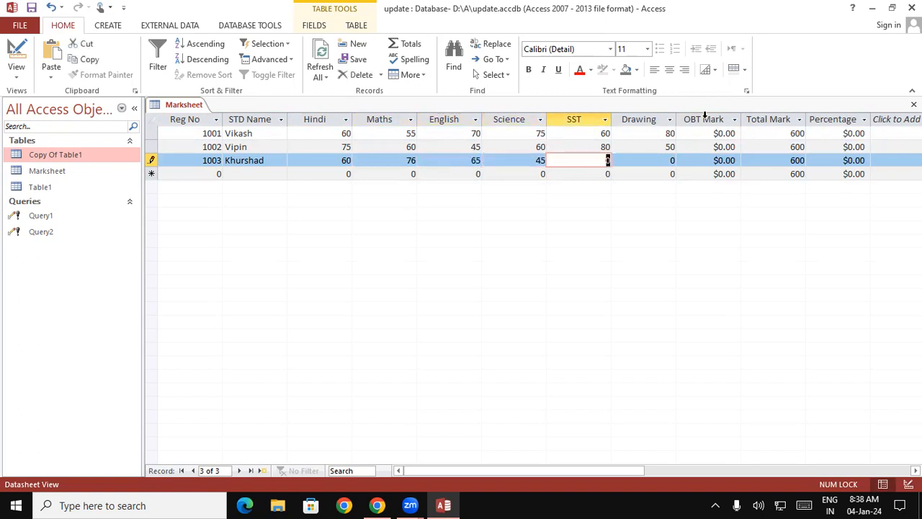
text(25)
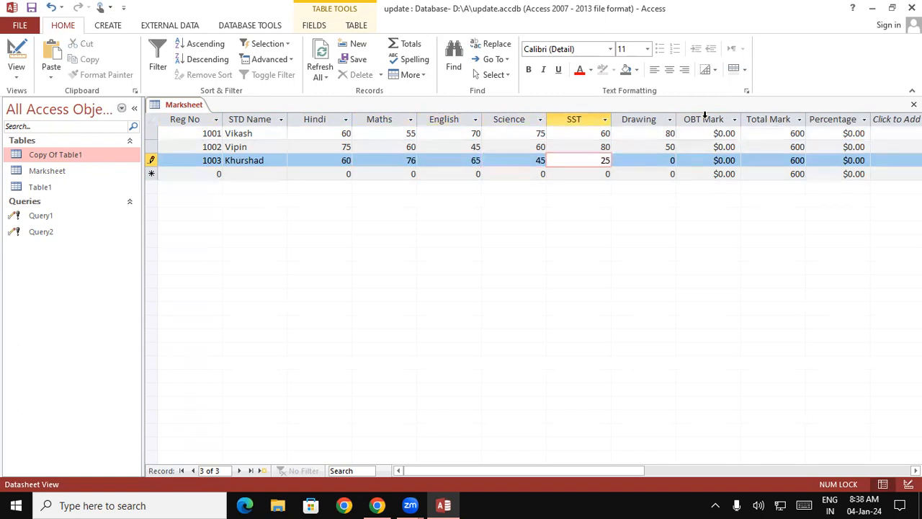
key(Tab)
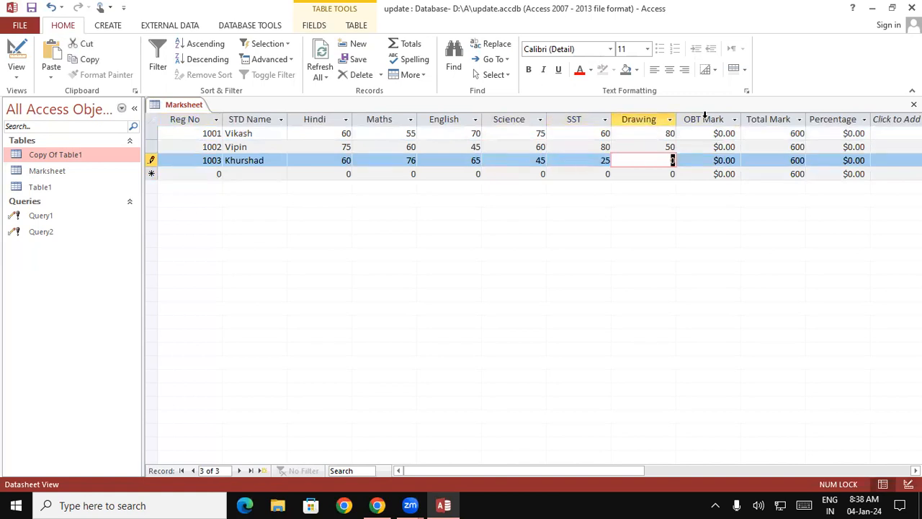
text(65)
key(Tab)
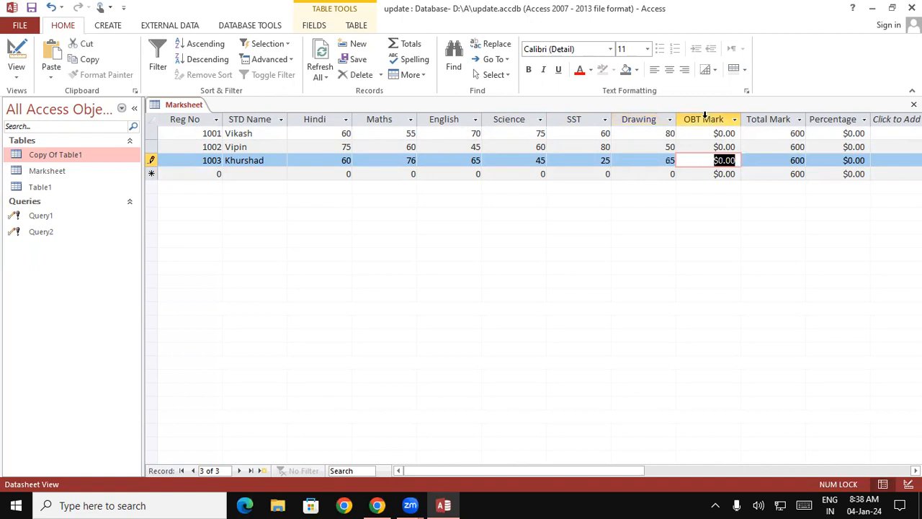
key(Tab)
key(Tab)
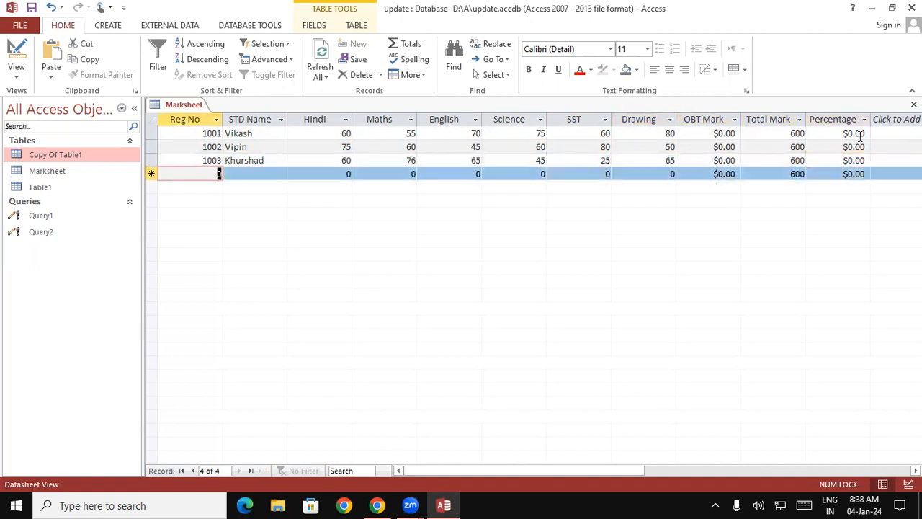
Start the fourth Marksheet record with the student's registration number and name.
text(1004)
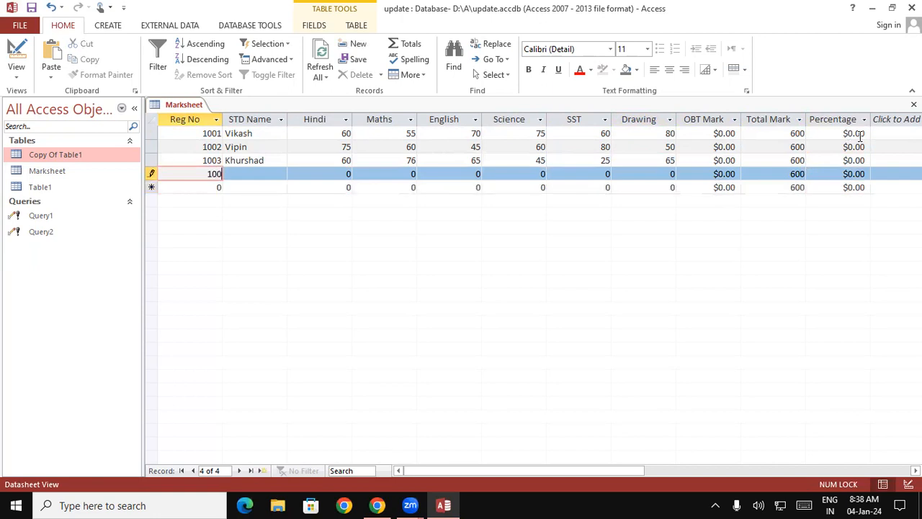
key(Tab)
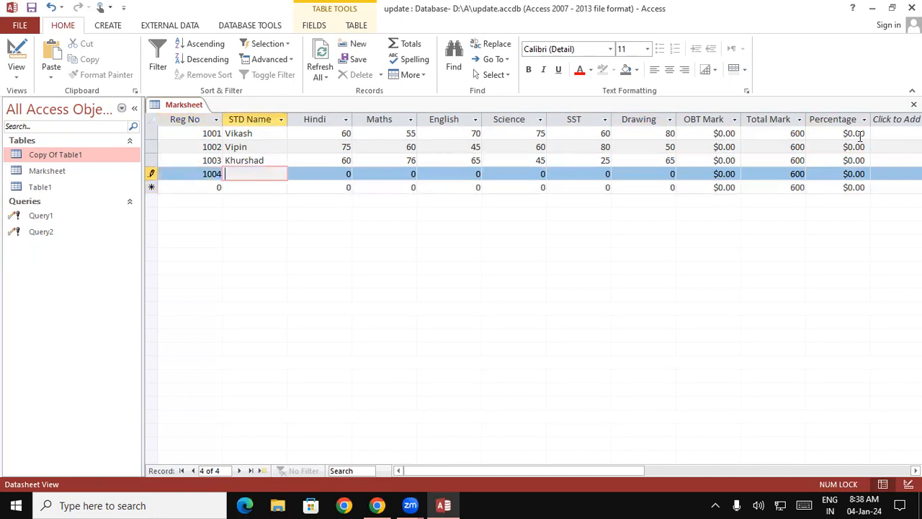
text(Khalid)
key(Tab)
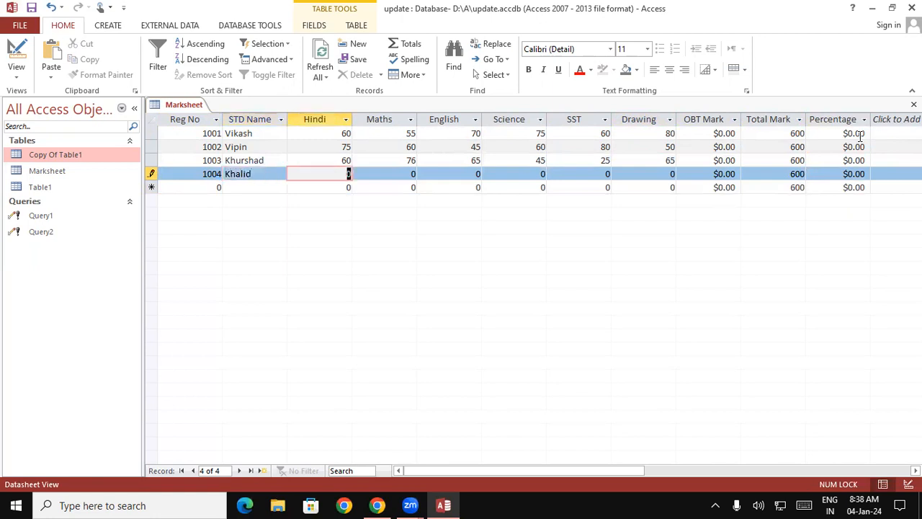
Enter the fourth student's marks as Hindi 65, Maths 51 and English 28.
text(65)
key(Tab)
text(51)
key(Tab)
text(28)
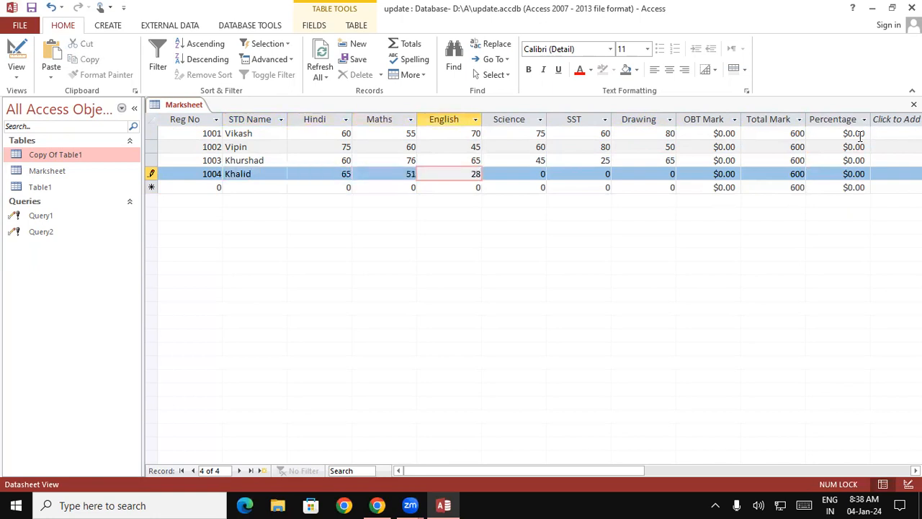
key(Tab)
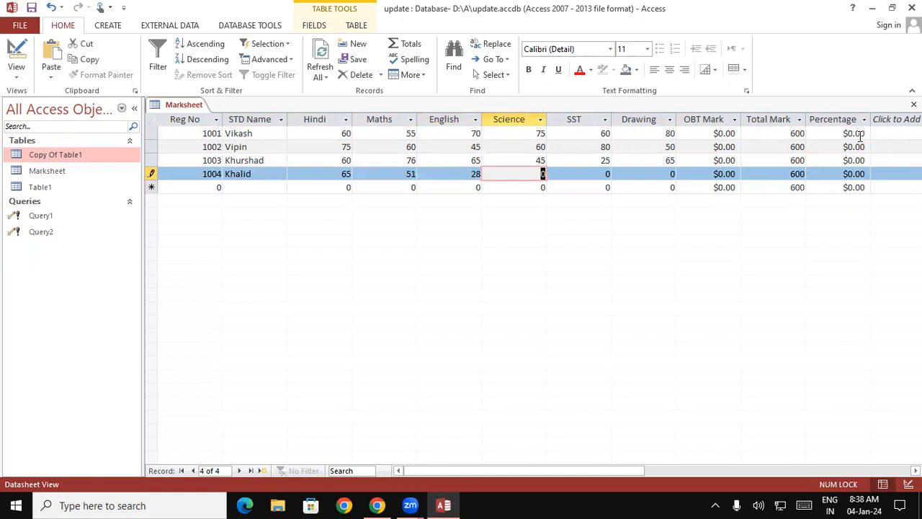
Complete the fourth student's record with Science 58, SST 51 and Drawing 65, keeping the default values in the remaining fields.
text(58)
key(Tab)
text(51)
key(Tab)
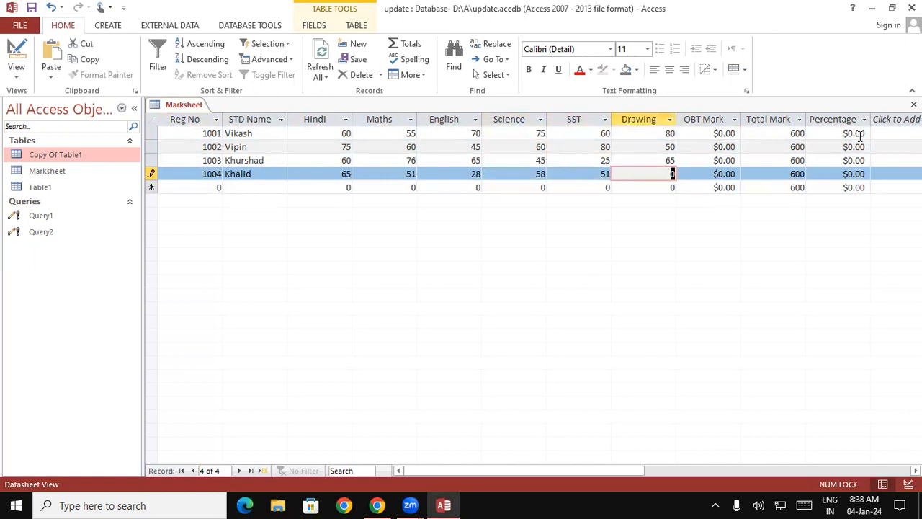
text(2)
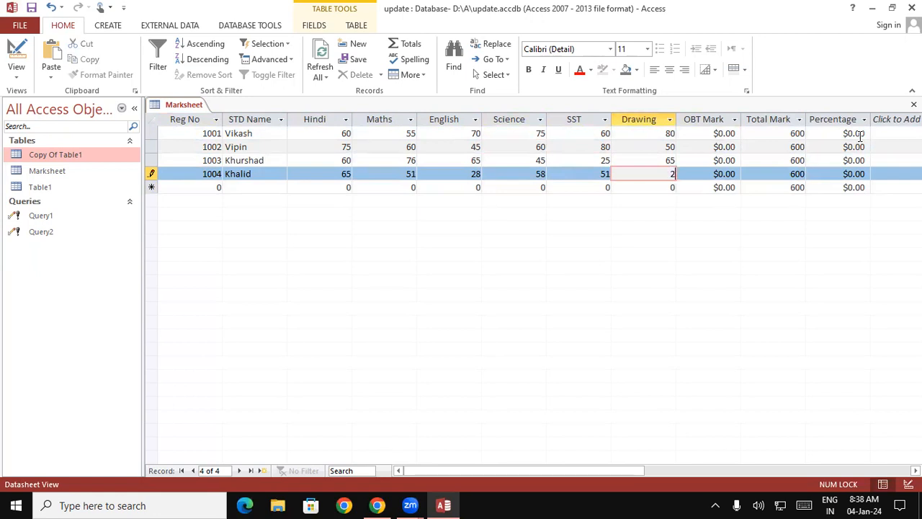
text(4)
key(BackSpace)
key(BackSpace)
text(65)
key(Tab)
key(Tab)
key(Tab)
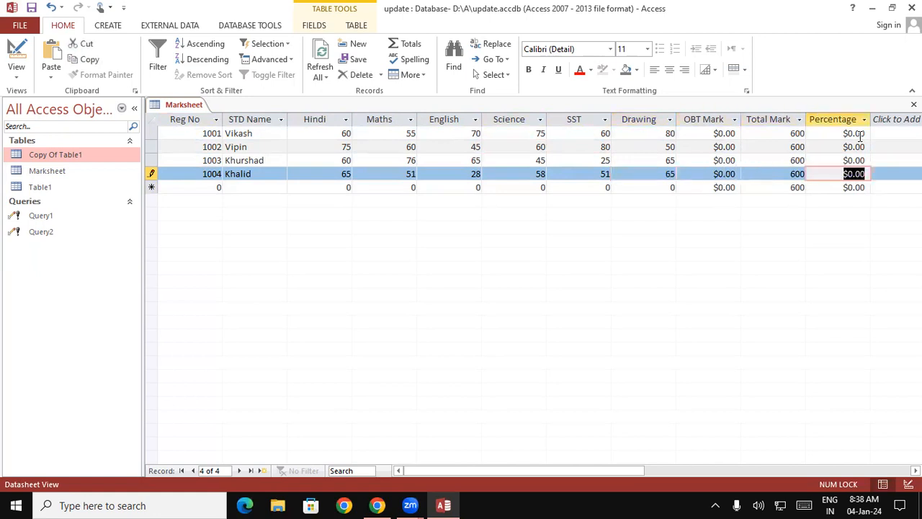
key(Tab)
Start the fifth Marksheet record with the student's registration number and name.
text(1005)
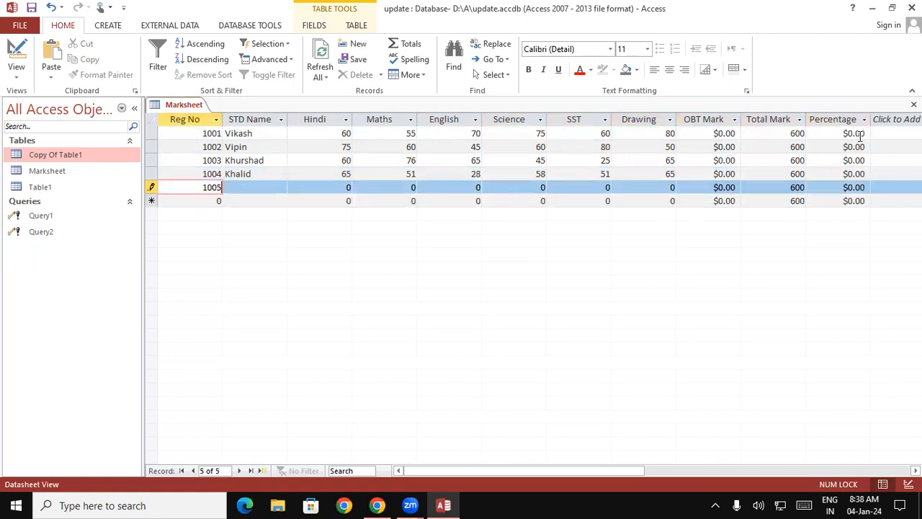
key(Tab)
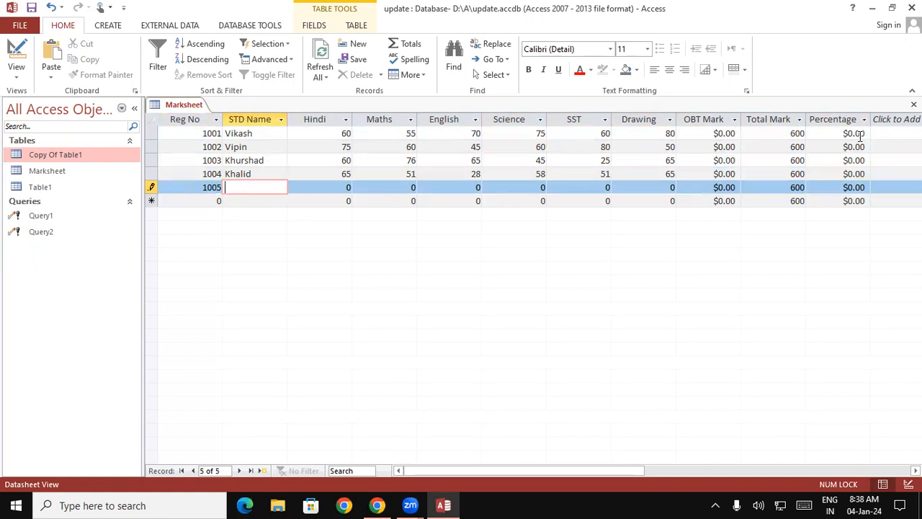
text(D)
key(BackSpace)
text(Prince)
key(Tab)
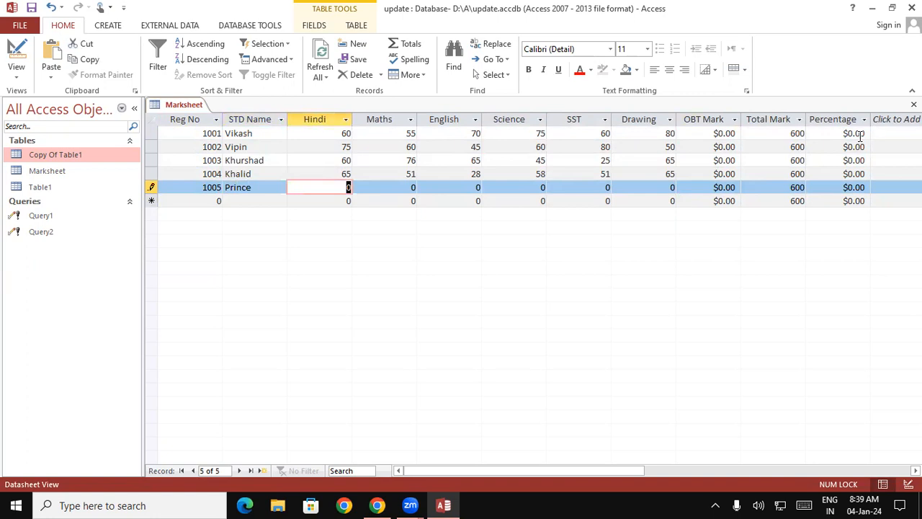
Enter the fifth student's marks as Hindi 50, Maths 62 and English 72.
text(50)
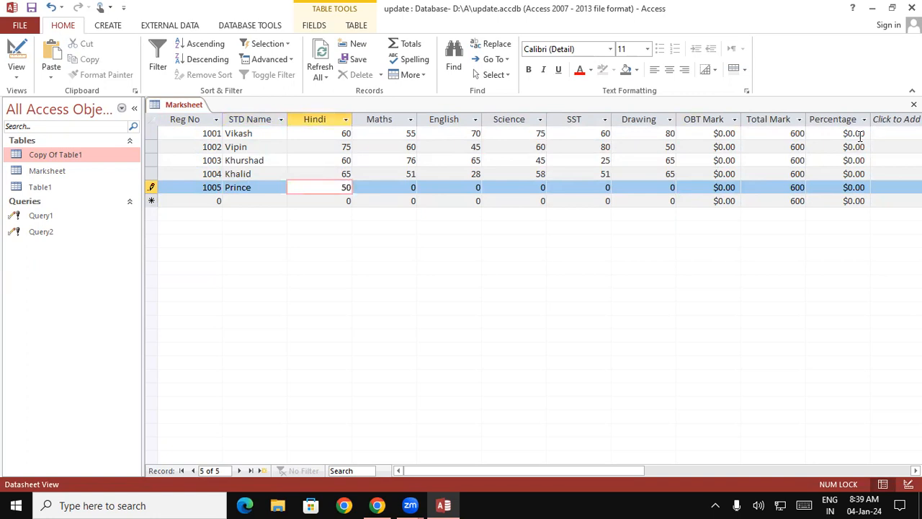
key(Tab)
text(6)
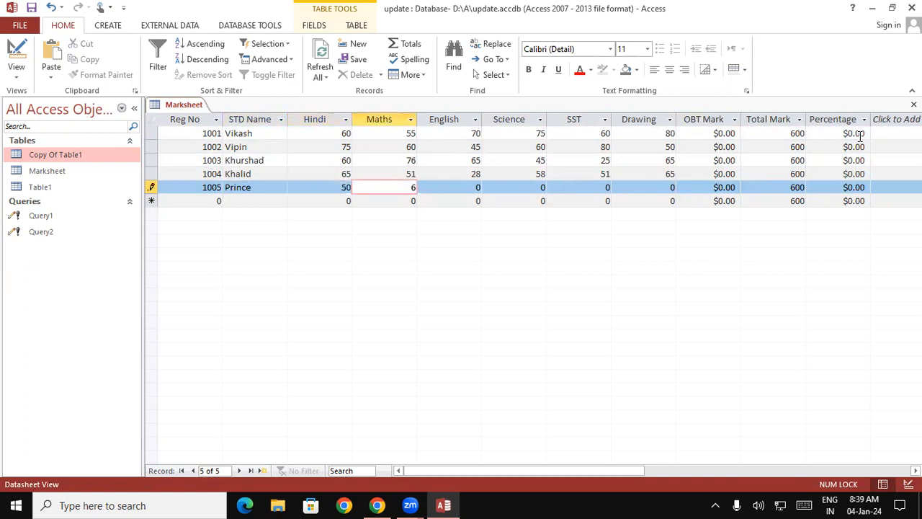
text(2)
key(Tab)
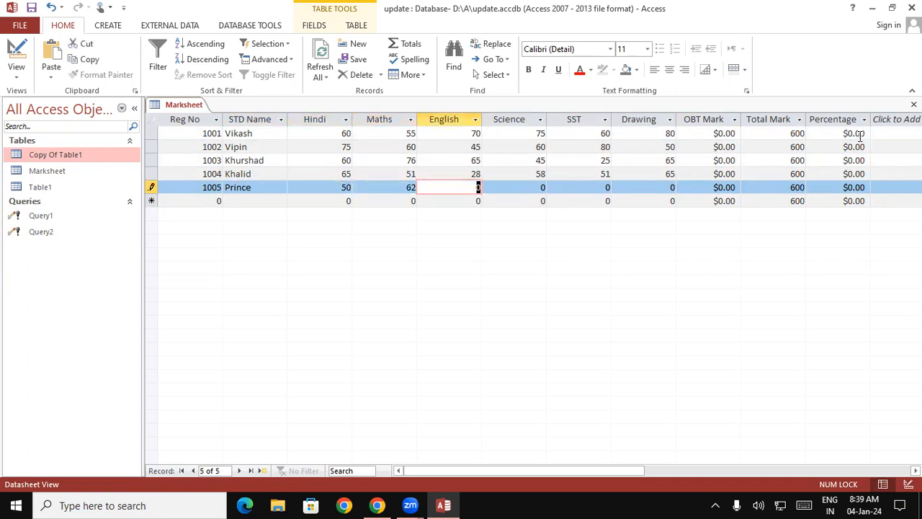
text(72)
key(Tab)
Complete the fifth student's record with Science 41, SST 52 and Drawing 53, keeping the default values in the remaining fields.
text(41)
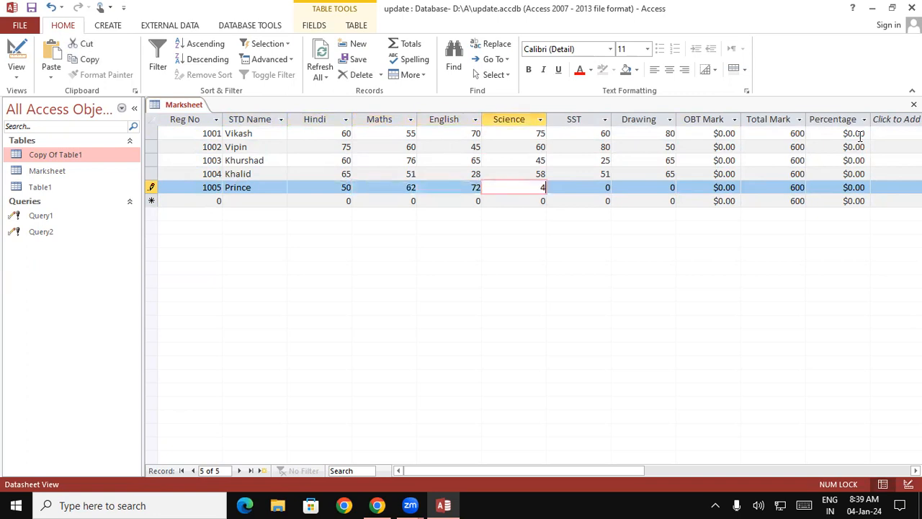
key(Tab)
text(52)
key(Tab)
text(53)
key(Tab)
key(Tab)
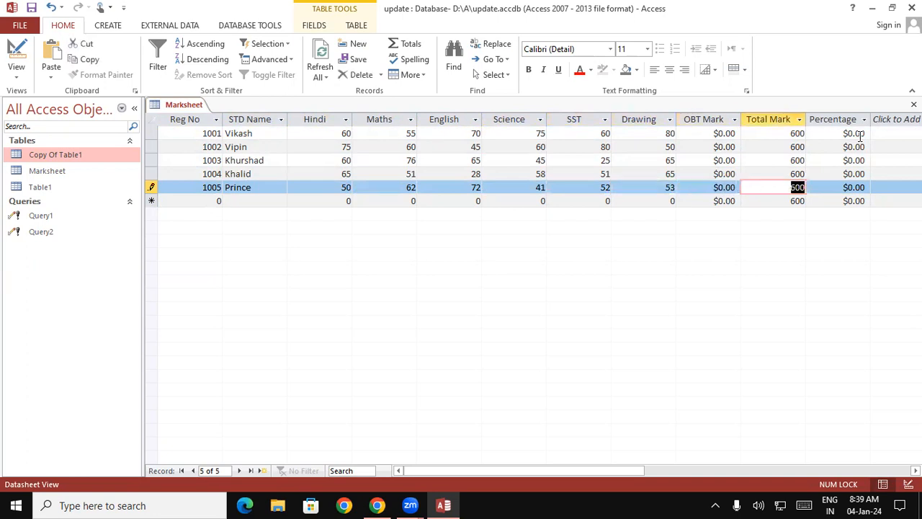
key(Tab)
key(Tab)
Start the sixth Marksheet record with the student's registration number and name.
text(1006)
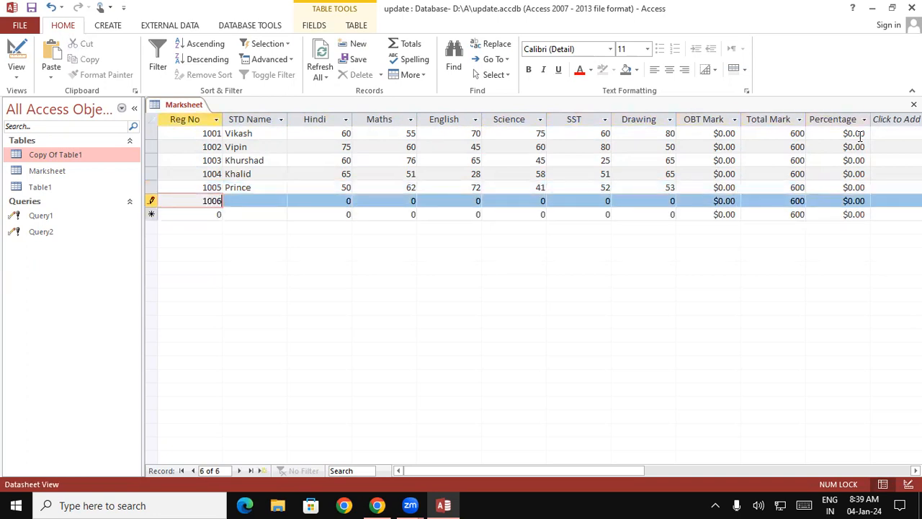
key(Tab)
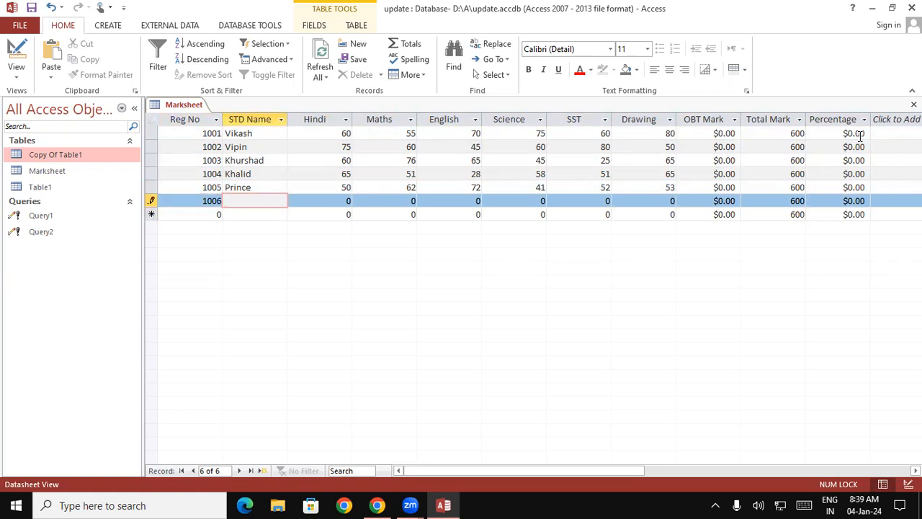
text(Divyanshu)
key(Tab)
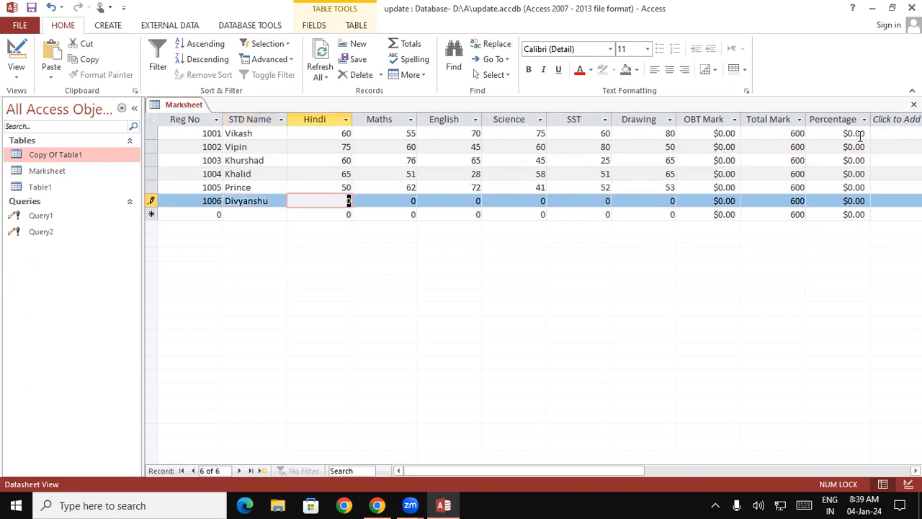
Enter the sixth student's marks as Hindi 65, Maths 45 and English 85.
text(65)
key(Tab)
text(45)
key(Tab)
text(85)
key(Tab)
Complete the sixth student's record with Science 25, SST 45 and Drawing 51, keeping the default values in the remaining fields.
text(25)
key(Tab)
text(45)
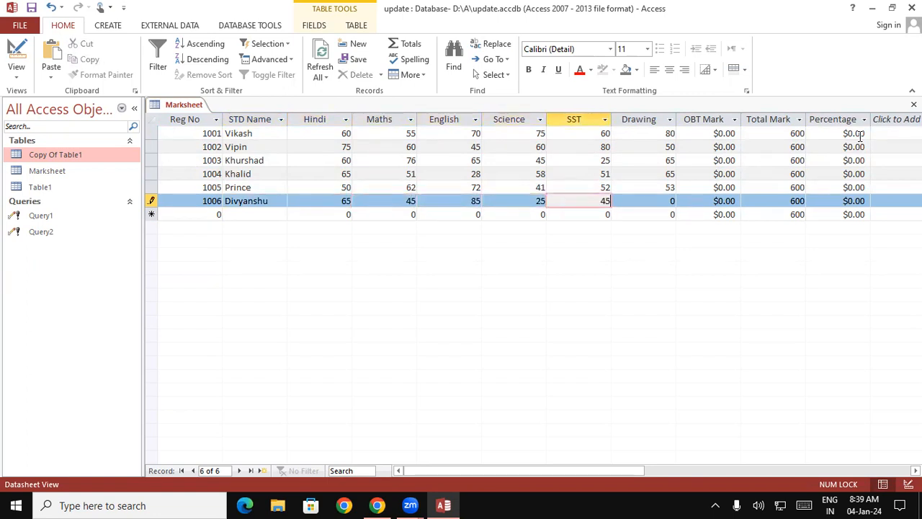
key(Tab)
text(51)
key(Tab)
key(Tab)
key(Tab)
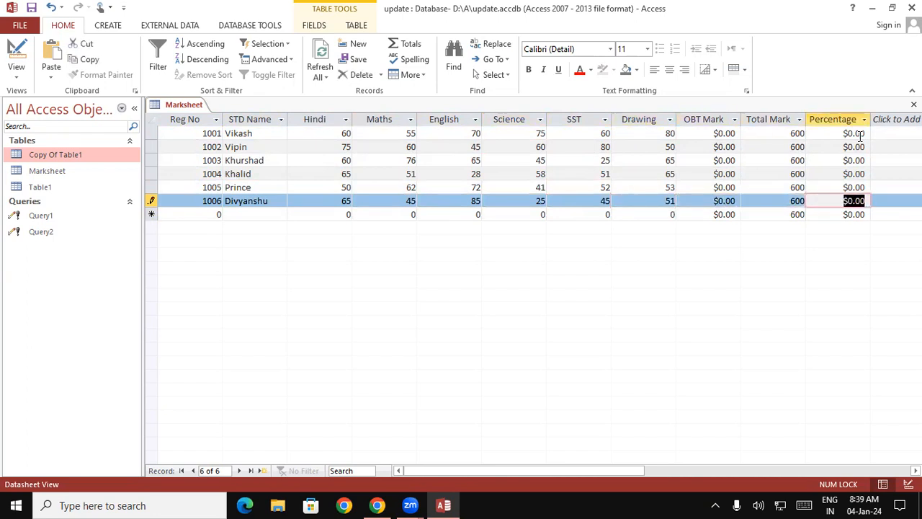
key(Tab)
Start the seventh Marksheet record with the student's registration number and name.
text(1007)
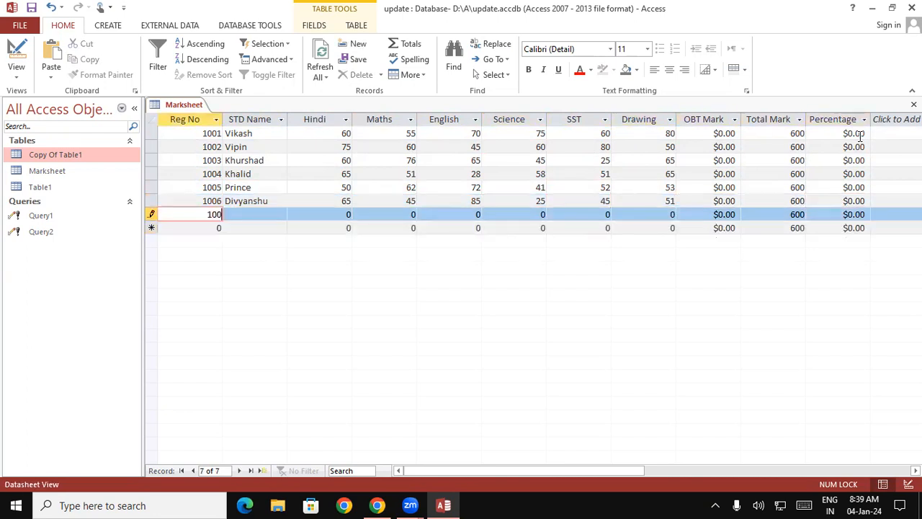
key(Tab)
text(A)
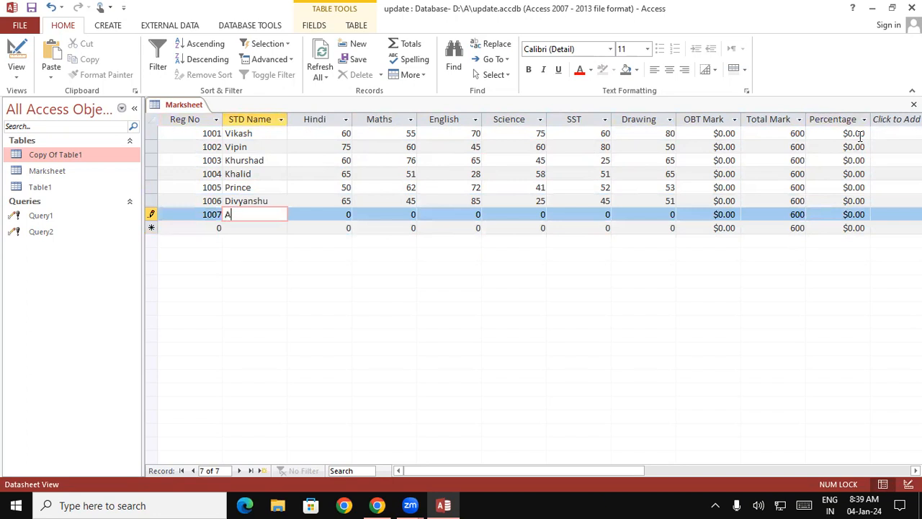
text(nup)
key(Tab)
Enter the seventh student's marks as Hindi 76, Maths 65 and English 65.
text(76)
key(Tab)
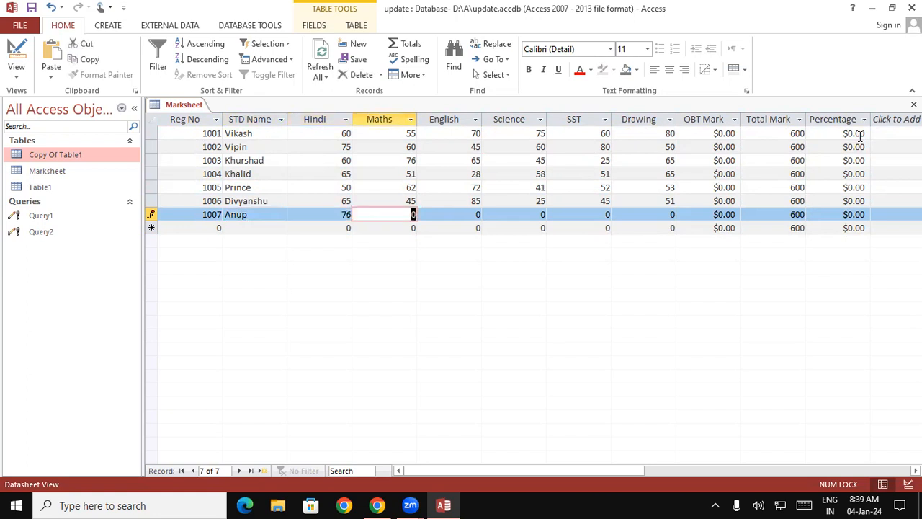
text(65)
key(Tab)
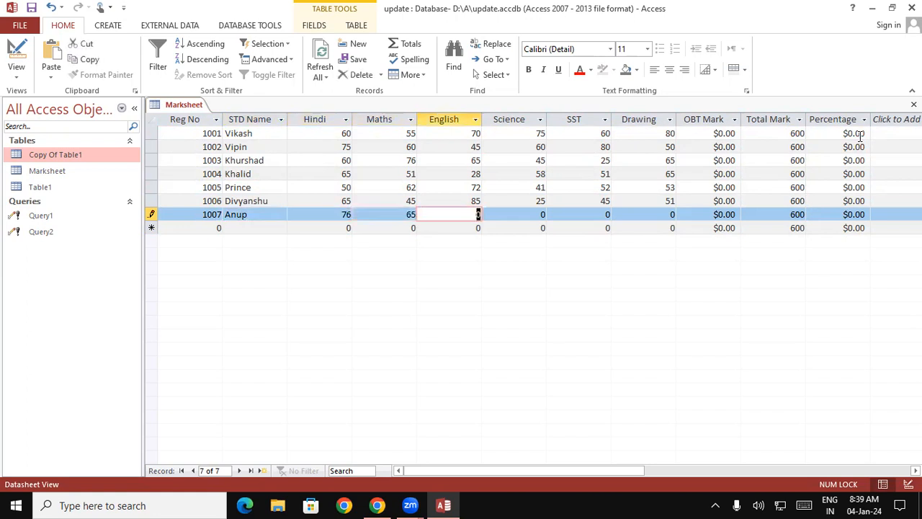
text(65)
key(Tab)
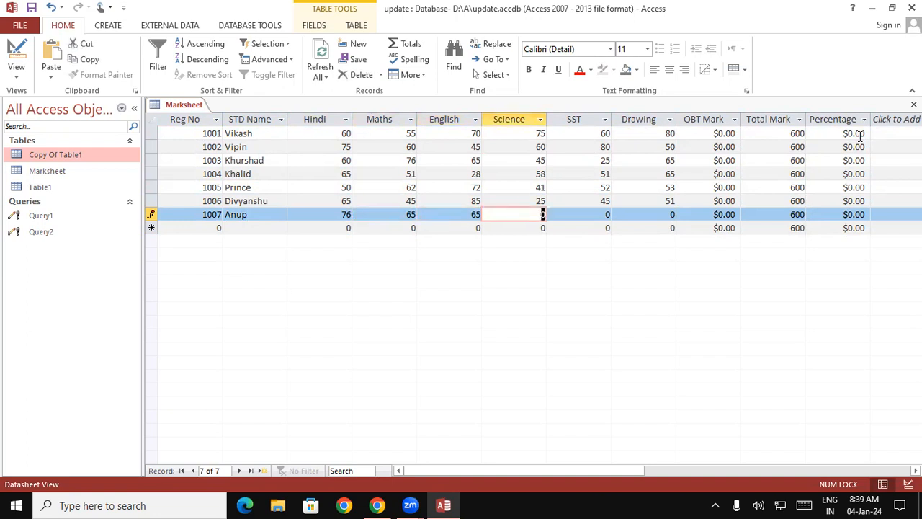
Fill in the seventh student's remaining marks with Science 79, SST 72 and Drawing 76, keeping the default obtained and total marks.
text(8)
key(BackSpace)
text(7)
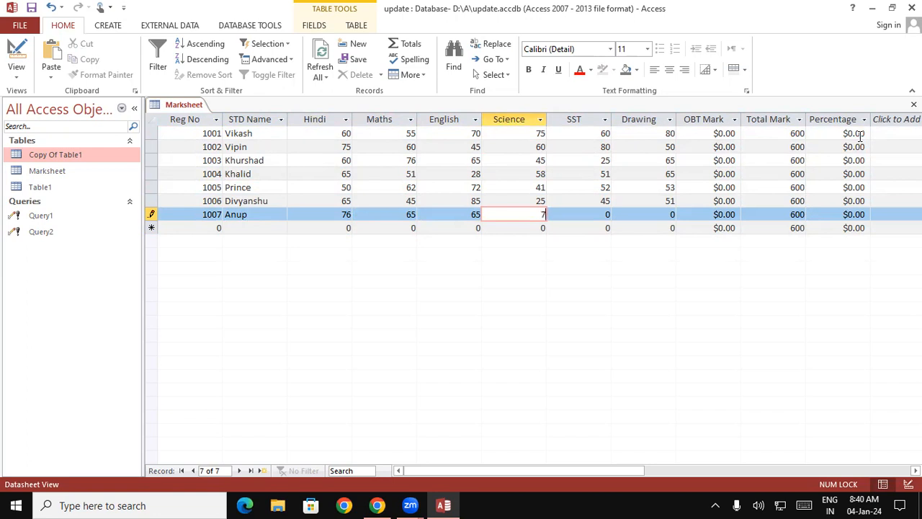
text(9)
key(Tab)
text(72)
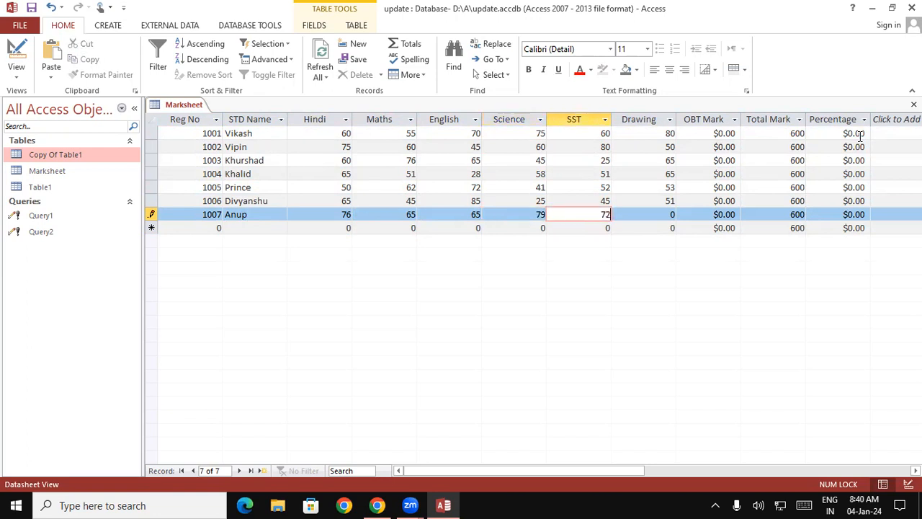
key(Tab)
text(7)
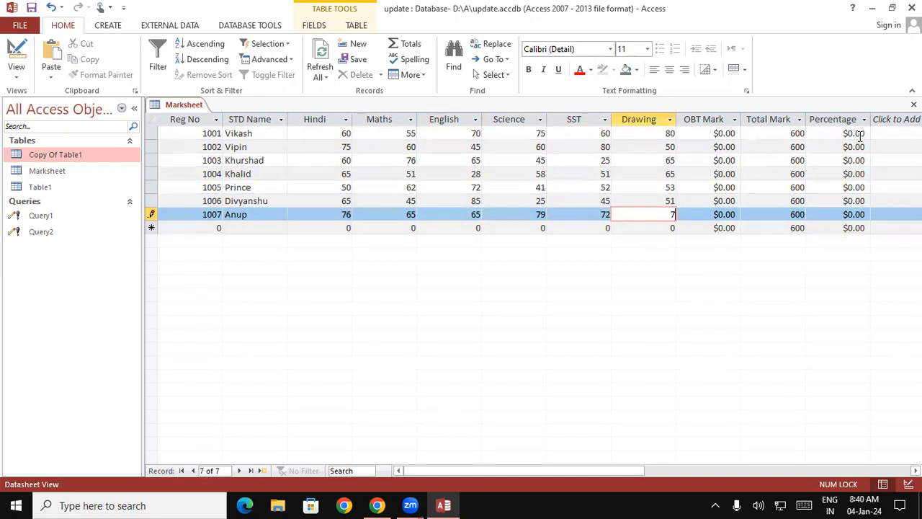
text(6)
key(Tab)
key(Tab)
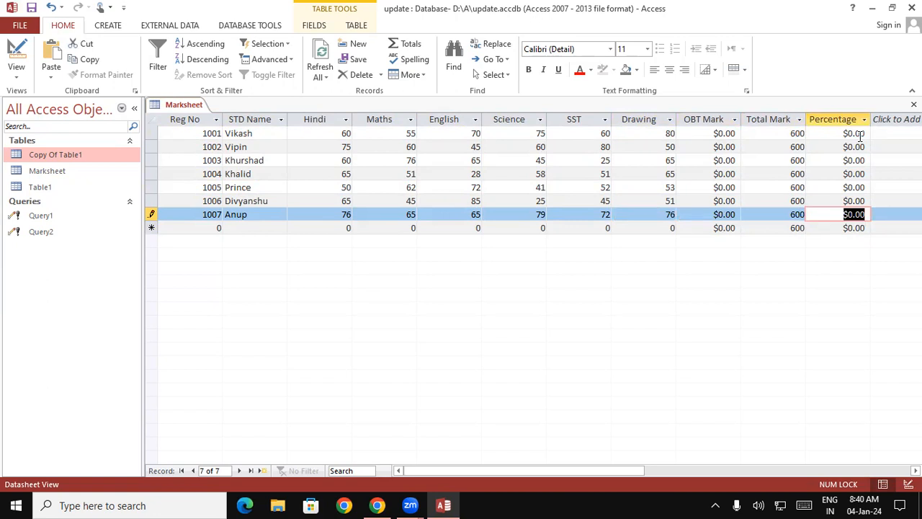
Save the Marksheet table and close it.
right_click(196, 105)
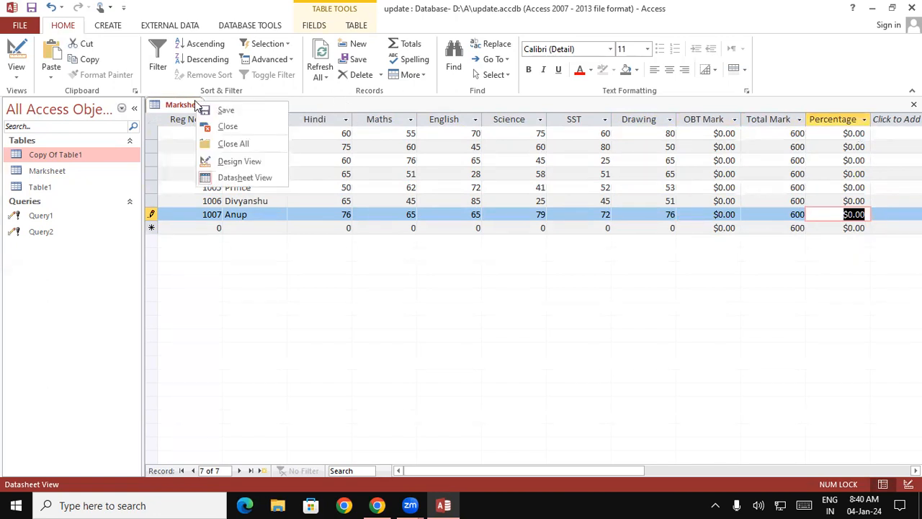
click(216, 109)
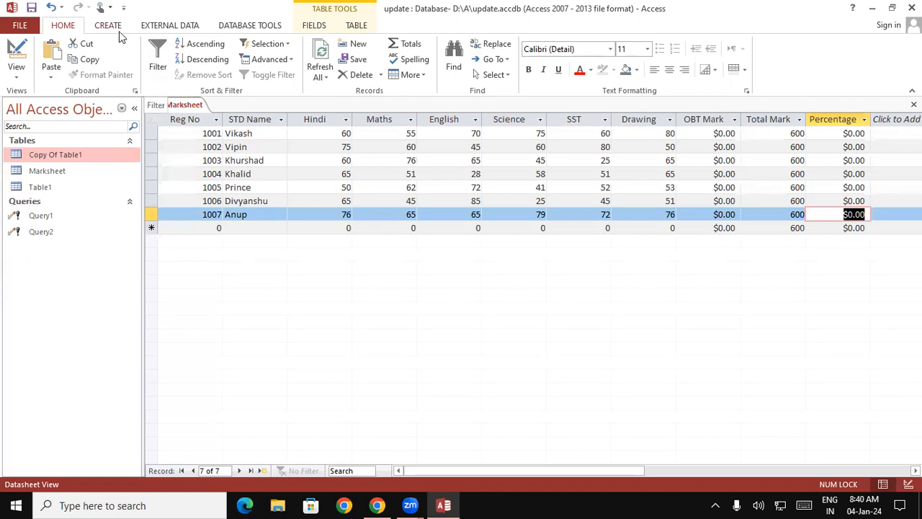
right_click(180, 105)
click(211, 129)
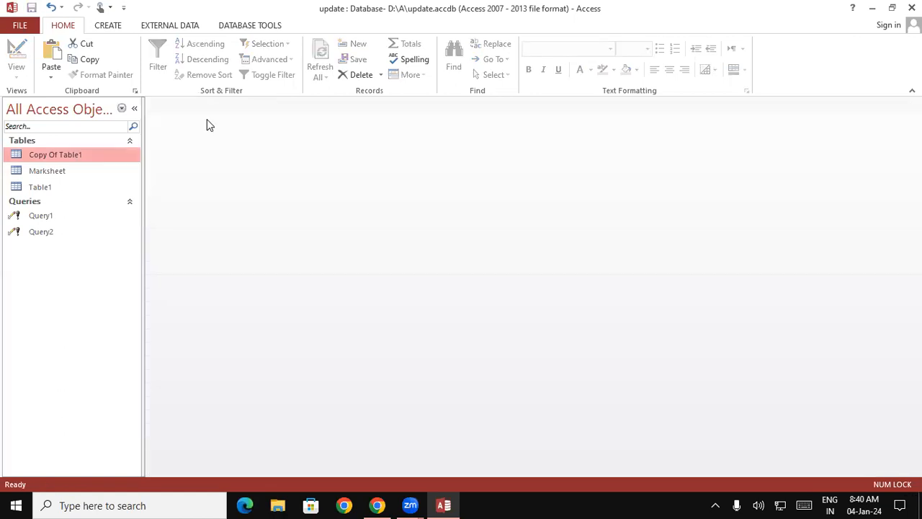
Create a new query in design view based on the Marksheet table.
click(108, 27)
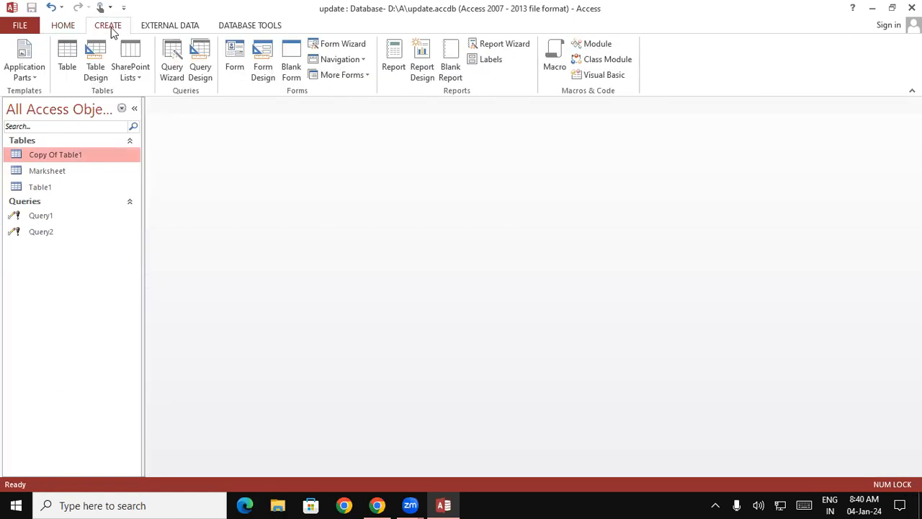
click(201, 72)
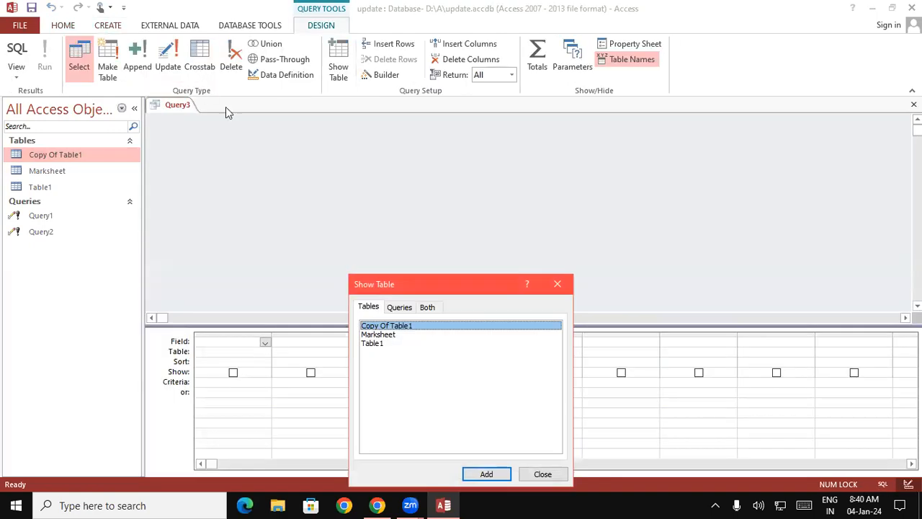
drag(389, 279, 327, 60)
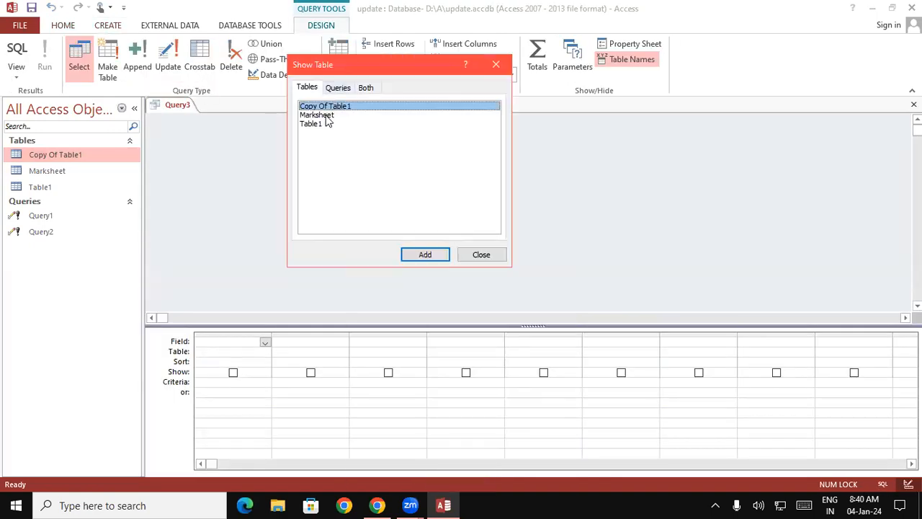
click(324, 115)
click(425, 254)
click(477, 256)
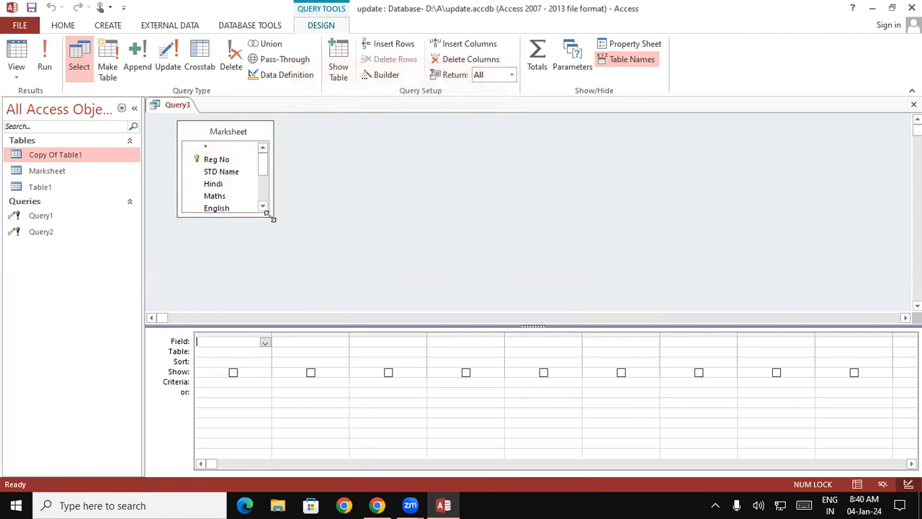
Enlarge the Marksheet field list to show every field and add all its fields to the query design grid.
click(271, 218)
drag(275, 222, 303, 314)
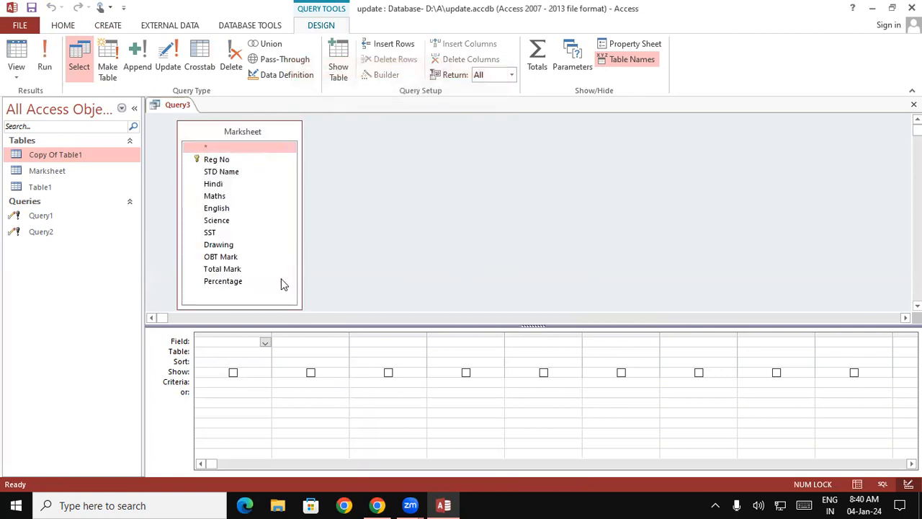
double_click(224, 135)
drag(221, 161, 212, 343)
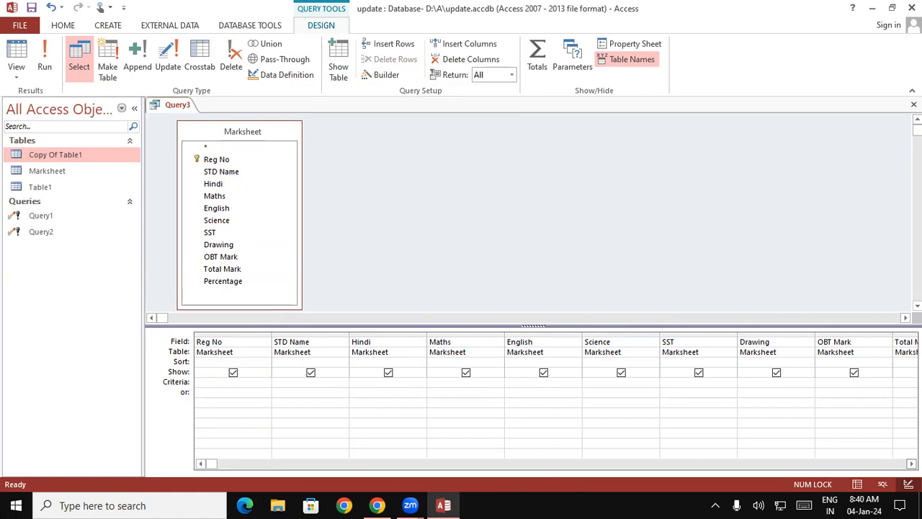
click(911, 464)
click(911, 463)
click(911, 464)
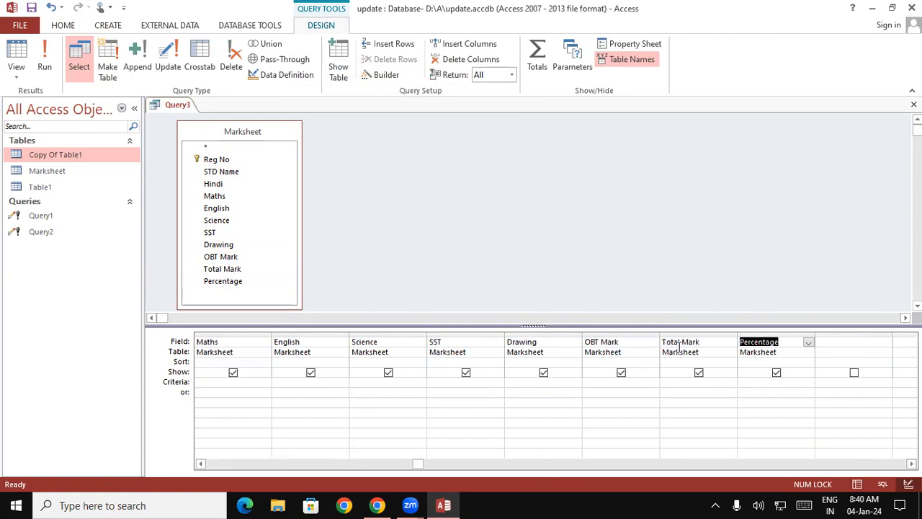
Turn the query into an update query and set OBT Mark to update to [Hindi]+[Maths]+[English]+[Science]+[SST]+[Drawing].
click(599, 387)
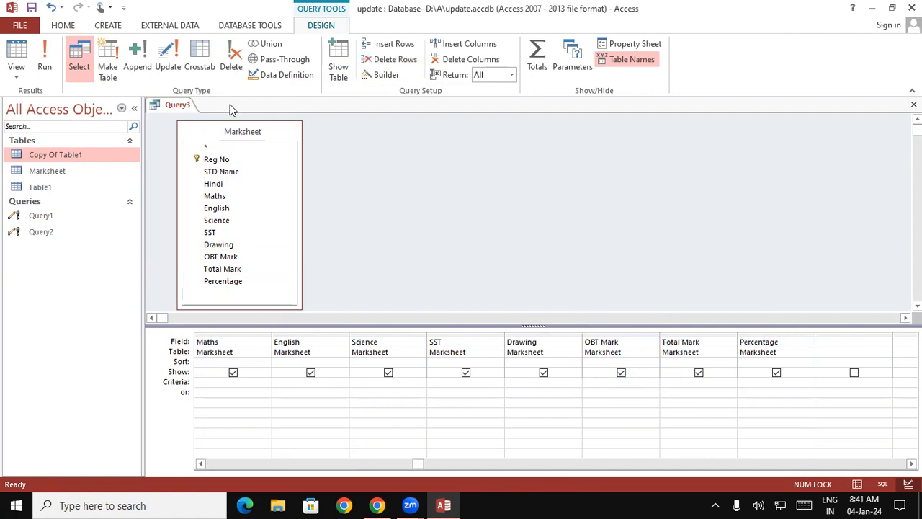
click(165, 60)
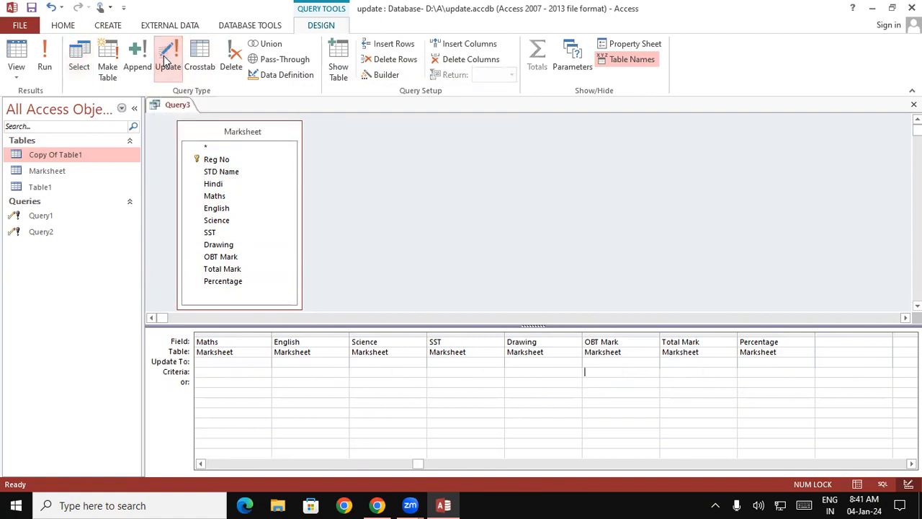
click(595, 361)
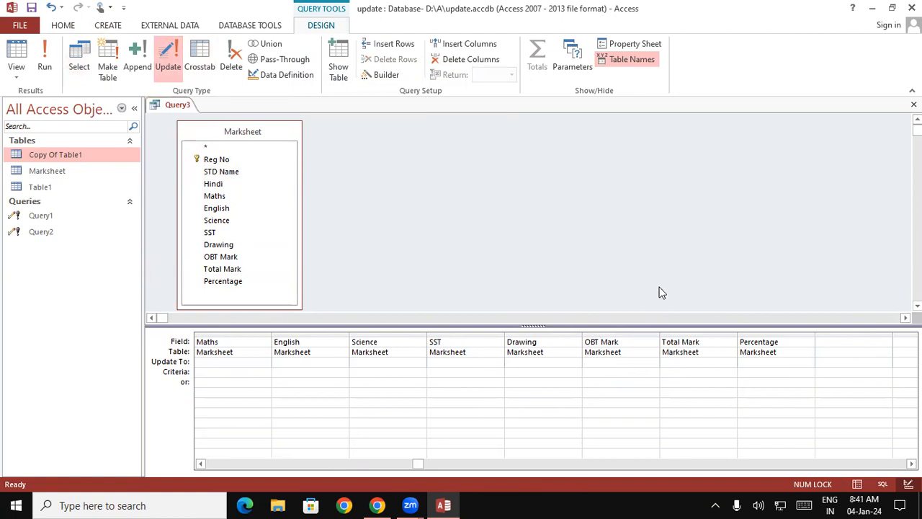
text([Hindi]+[Maths]+[En)
text(glish])
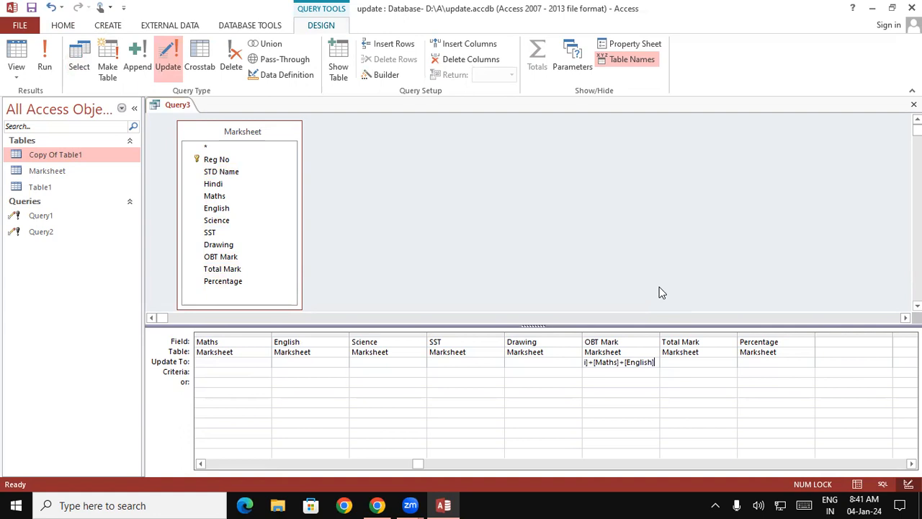
text(+[Science]+SST)
key(BackSpace)
key(BackSpace)
key(BackSpace)
text([S)
key(BackSpace)
key(BackSpace)
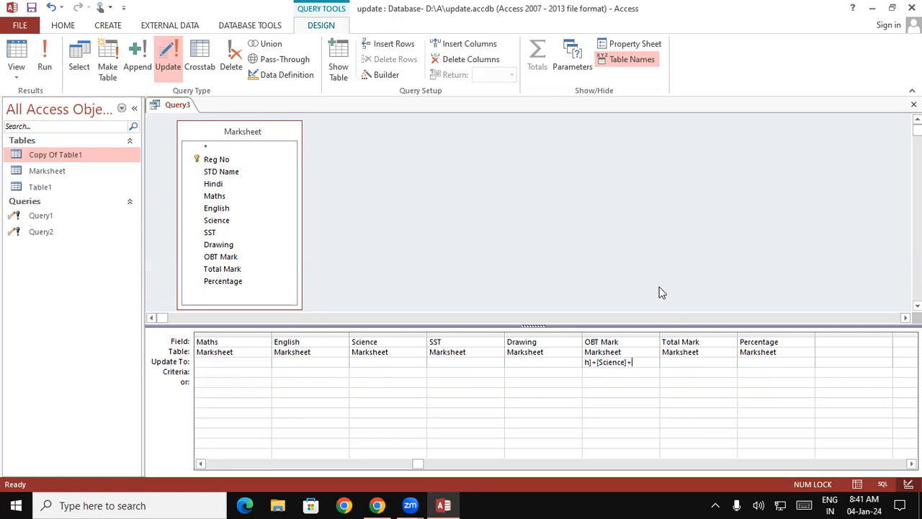
text([SST]+)
text([Drawing])
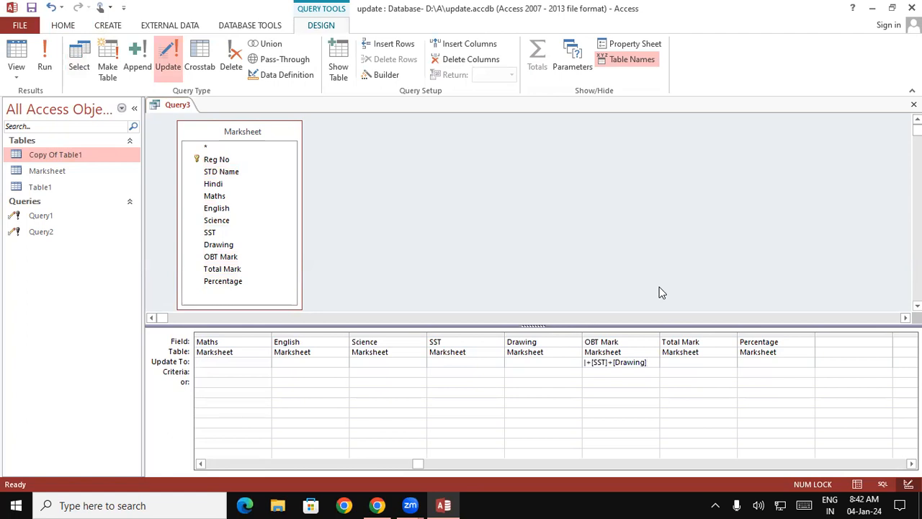
Run the update query on the Marksheet records and open the Marksheet table to check the obtained marks.
click(42, 50)
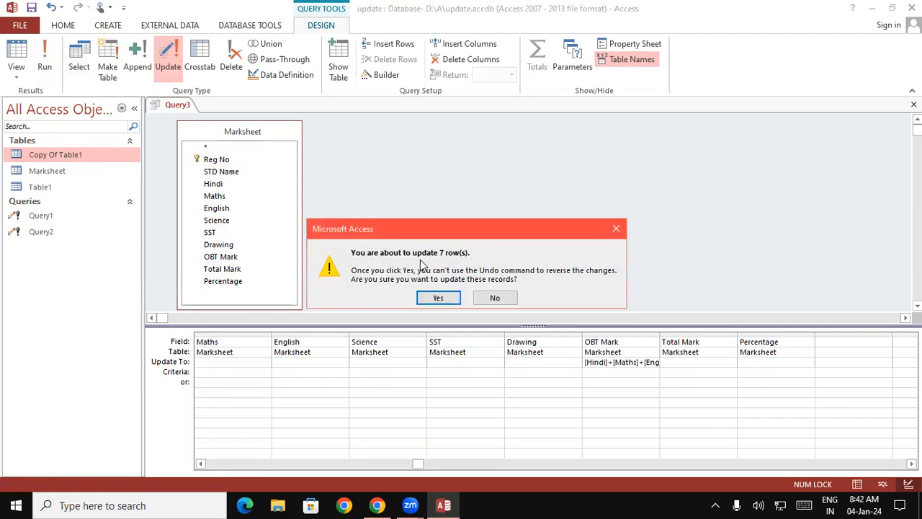
click(437, 297)
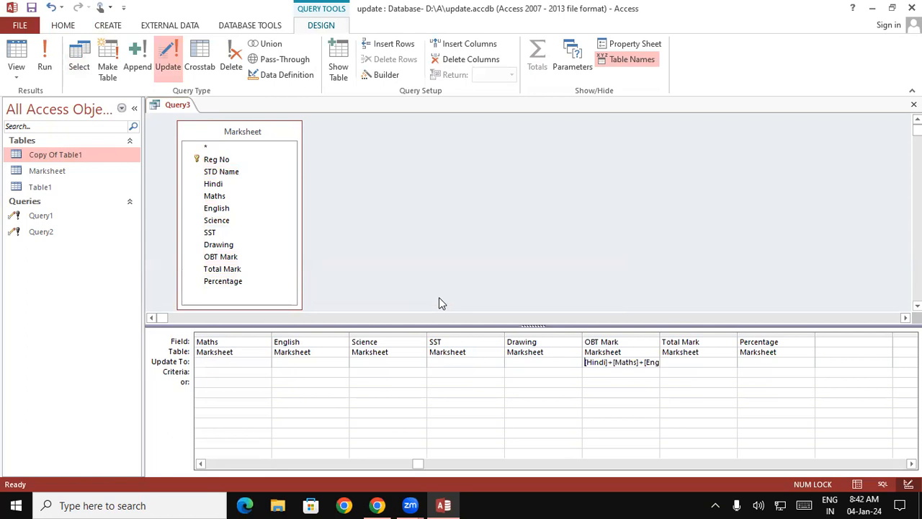
double_click(55, 171)
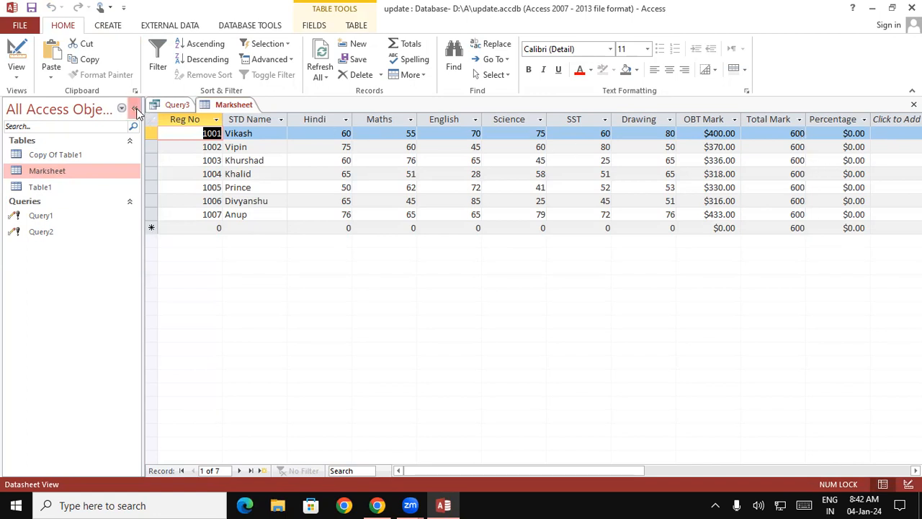
Set the Percentage field in the query to update to [OBT Mark]/6 and run the update on the Marksheet records.
click(171, 106)
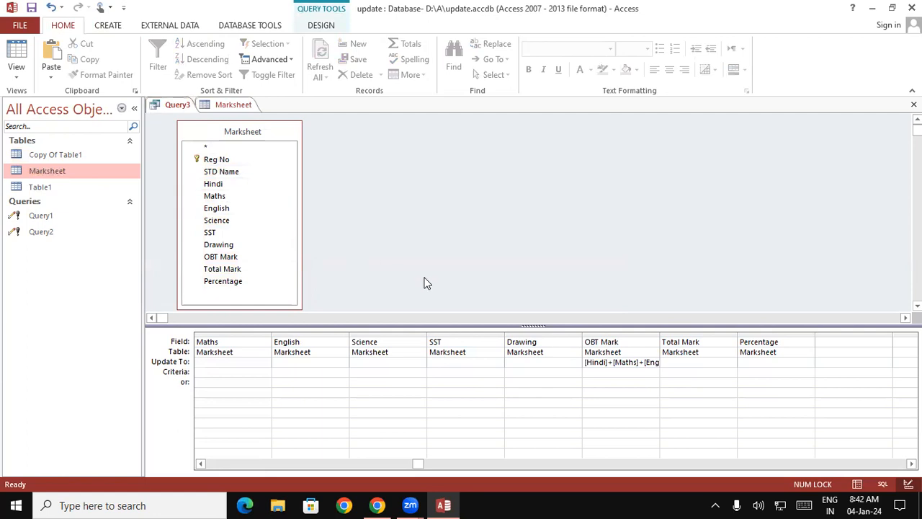
click(747, 362)
text([OBT Mark]/6)
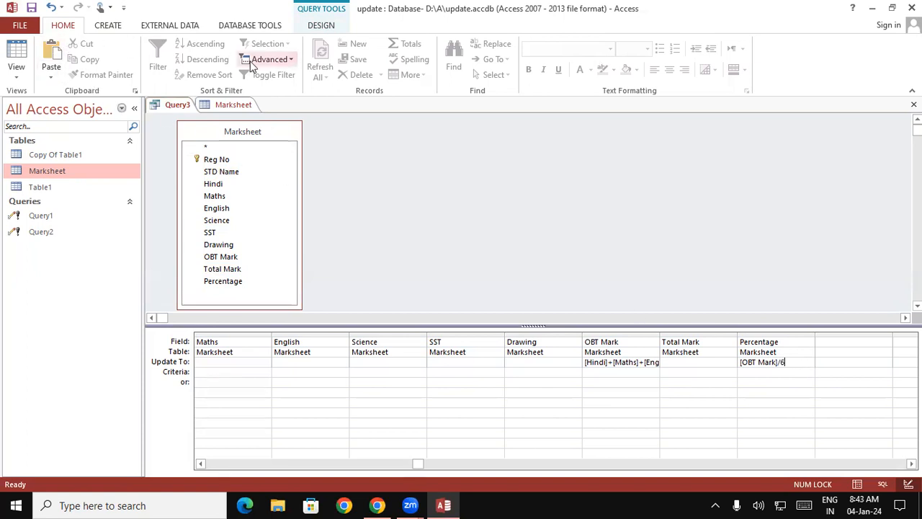
click(310, 25)
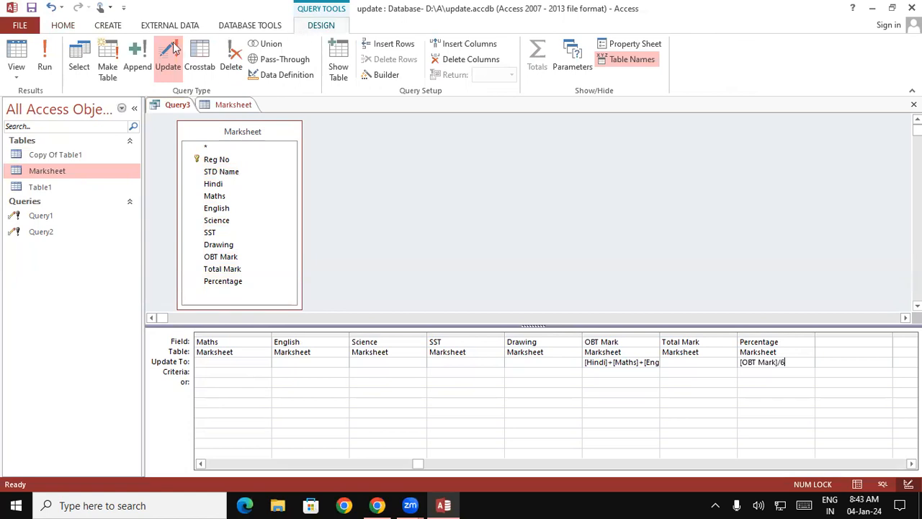
click(45, 58)
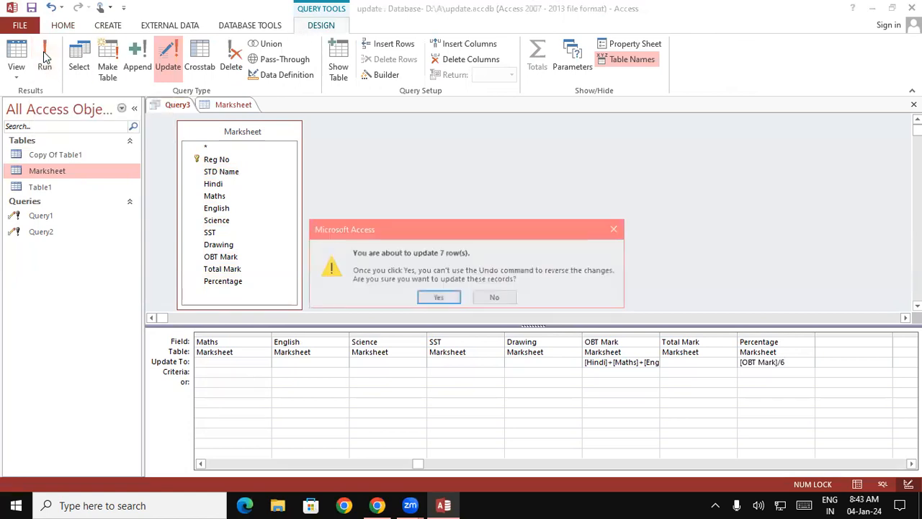
click(438, 298)
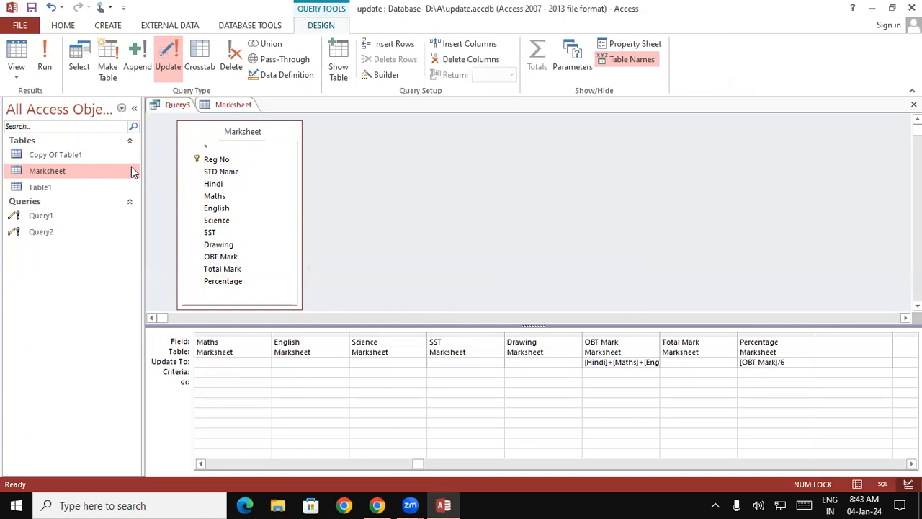
In the Marksheet table, change the format of the OBT Mark and Percentage fields to General Number.
double_click(61, 178)
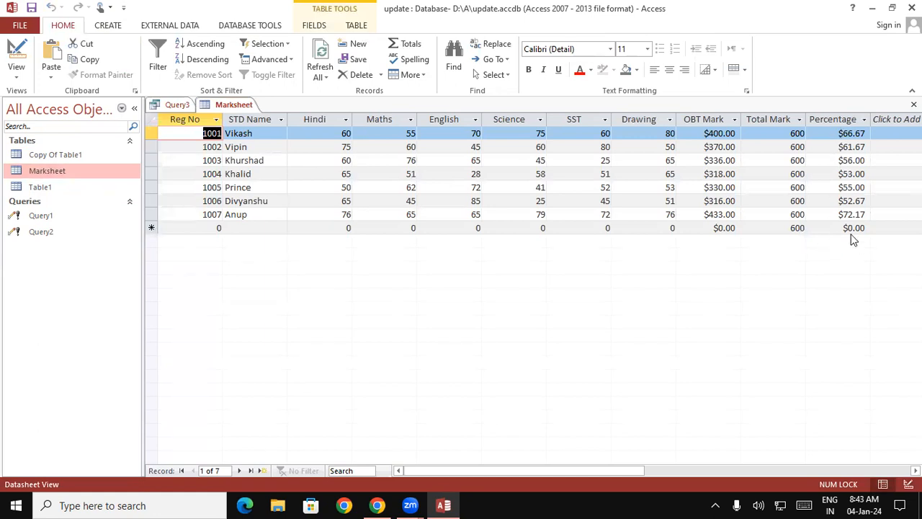
click(718, 119)
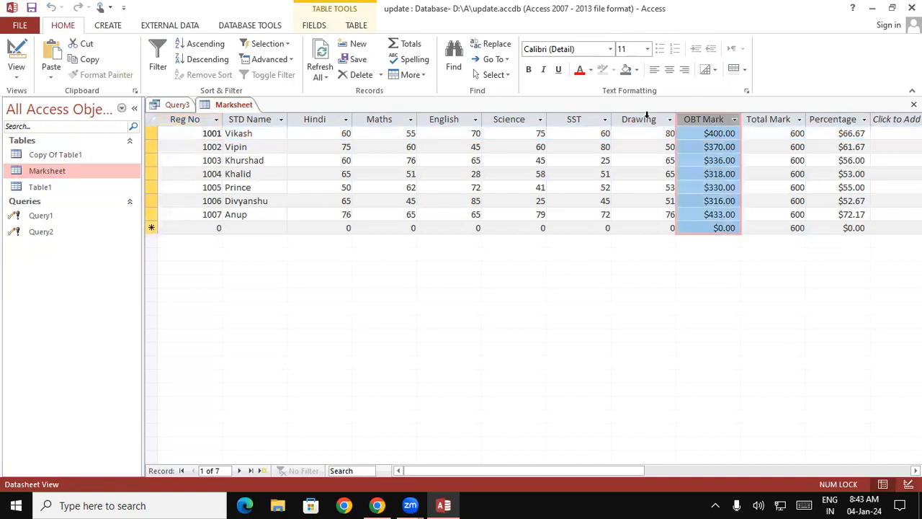
click(314, 25)
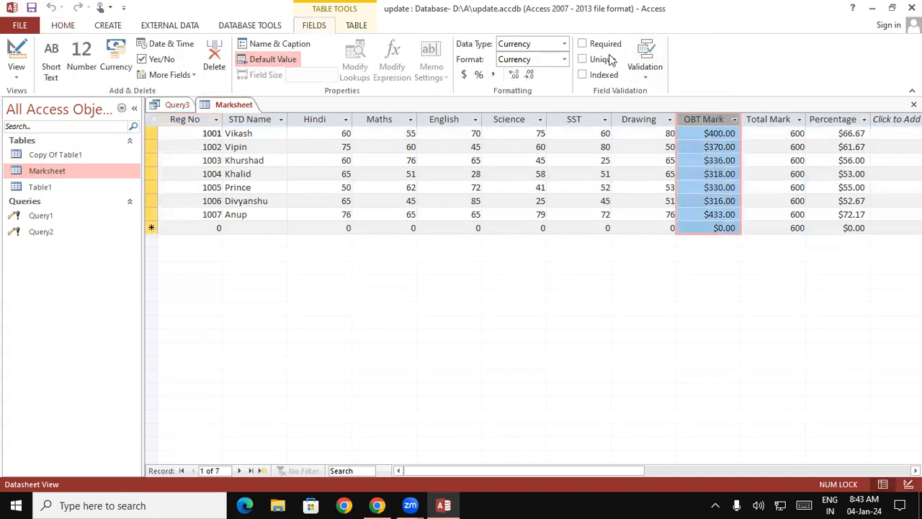
click(563, 59)
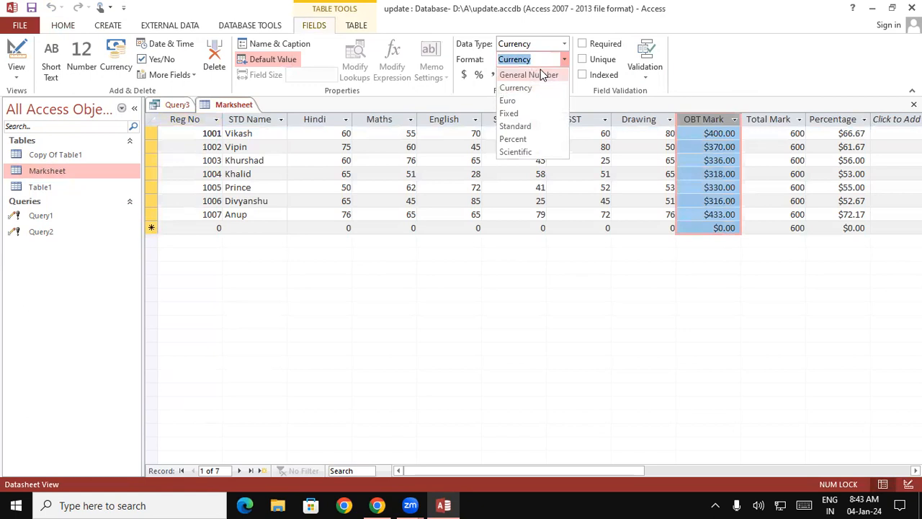
click(540, 72)
click(836, 120)
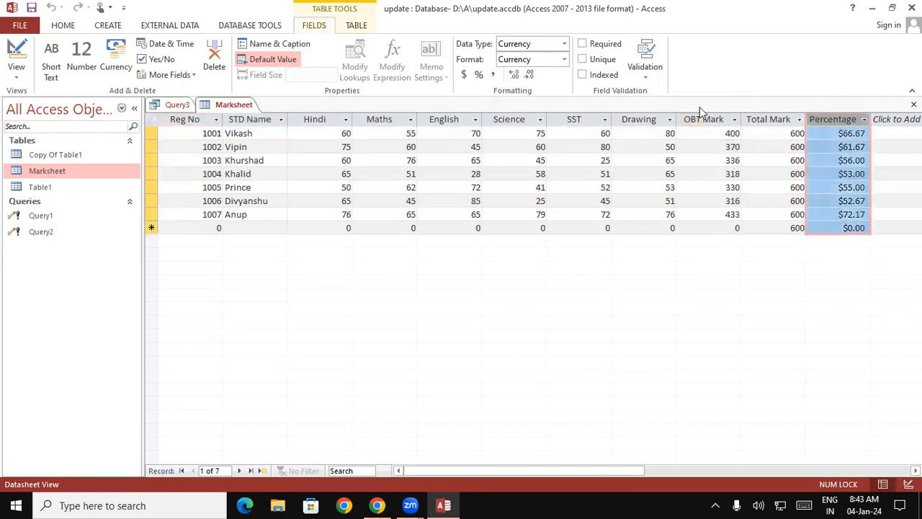
click(565, 60)
click(545, 76)
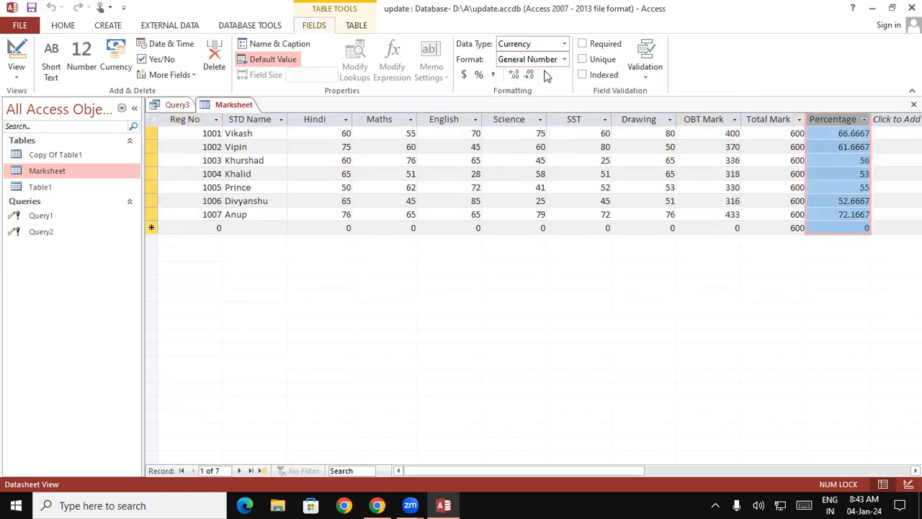
Reduce the Percentage field of the Marksheet table to one decimal place.
click(837, 179)
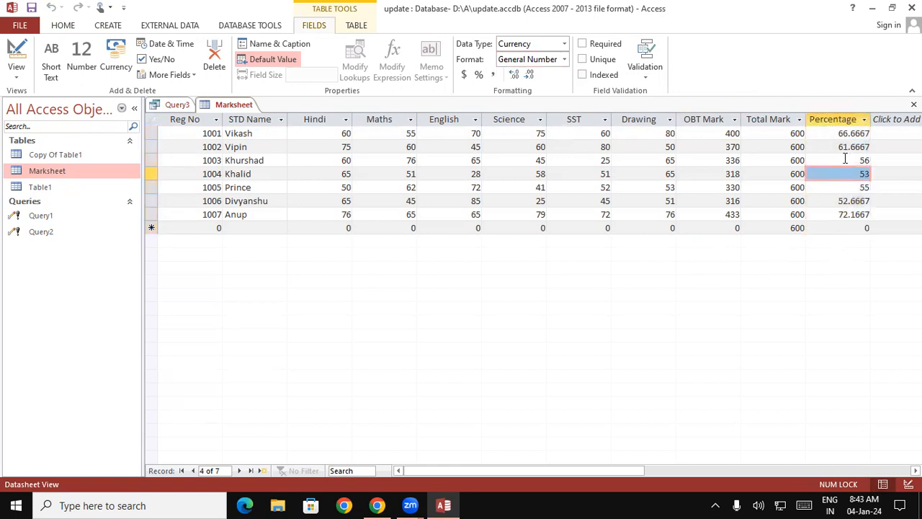
click(848, 121)
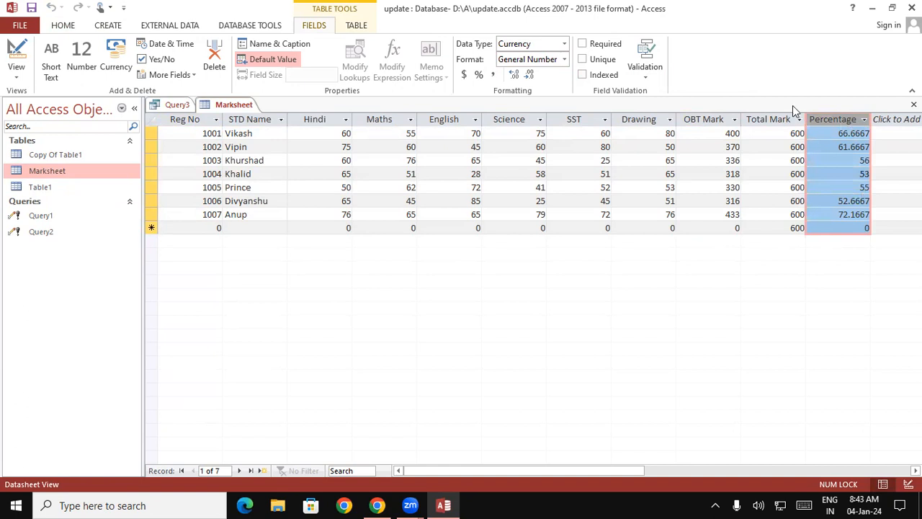
click(528, 75)
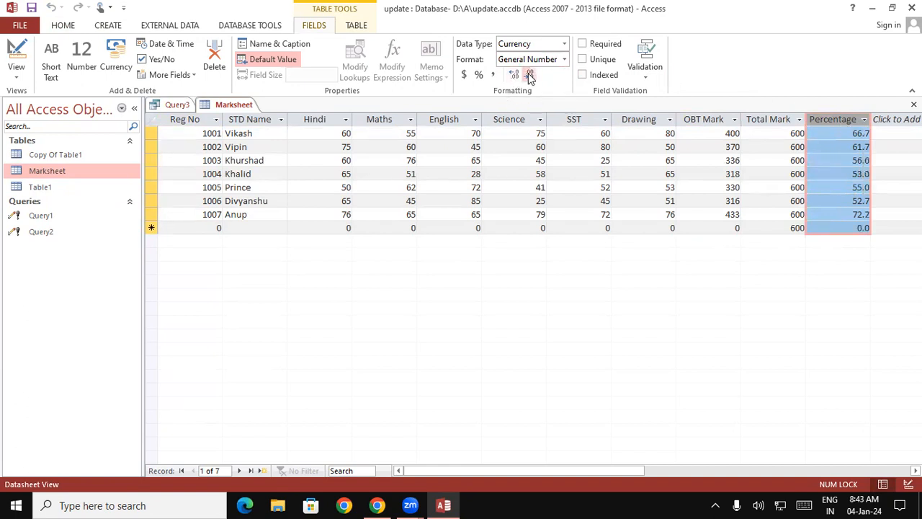
click(706, 219)
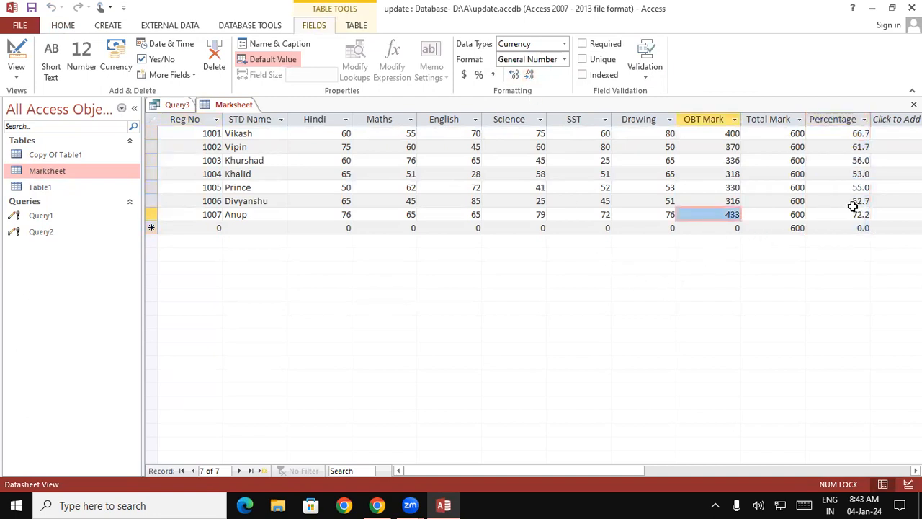
click(887, 218)
click(753, 229)
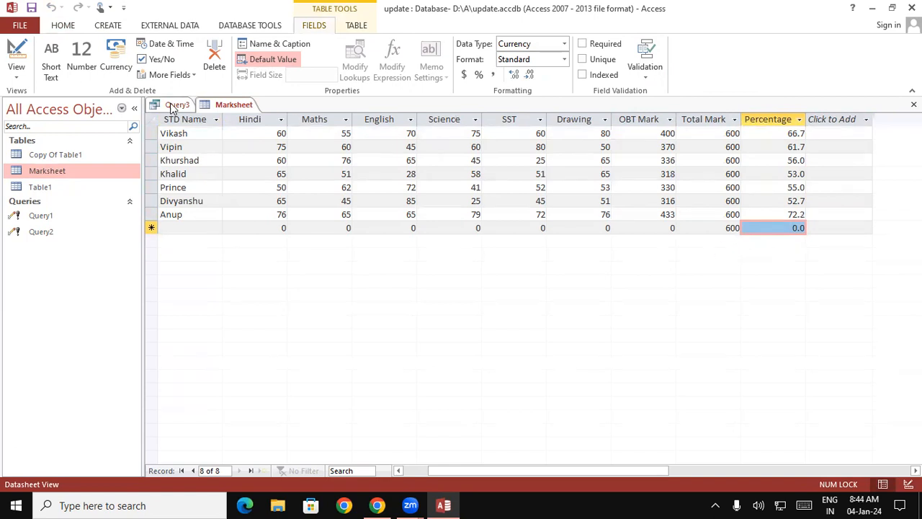
Open Table1 to look over its student and fee records, and return to the Marksheet table.
double_click(48, 187)
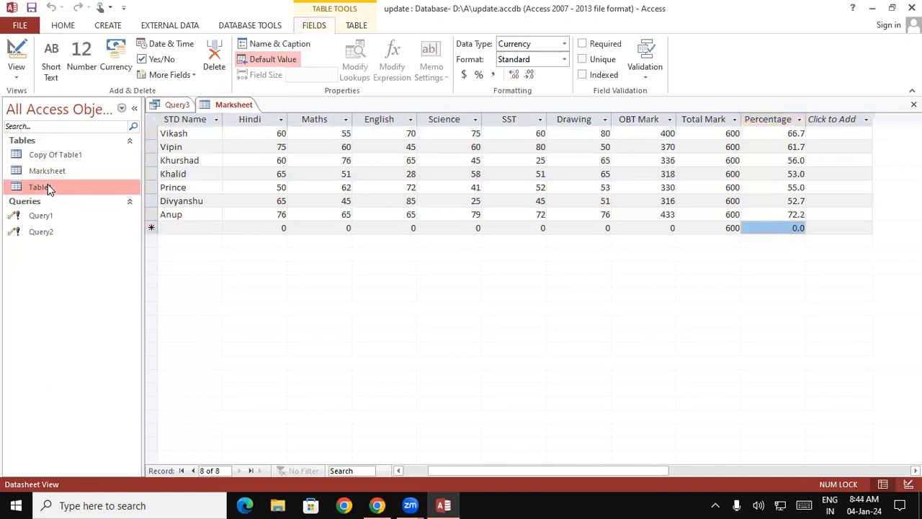
click(360, 148)
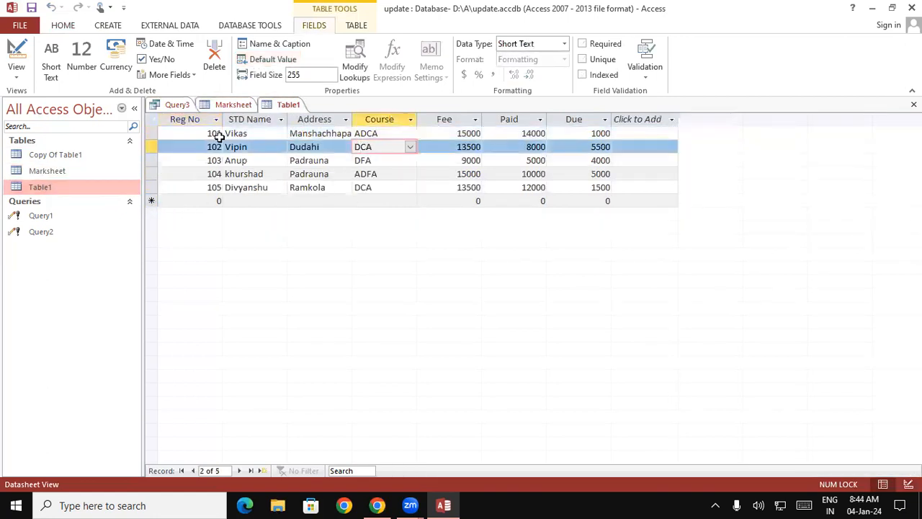
click(254, 135)
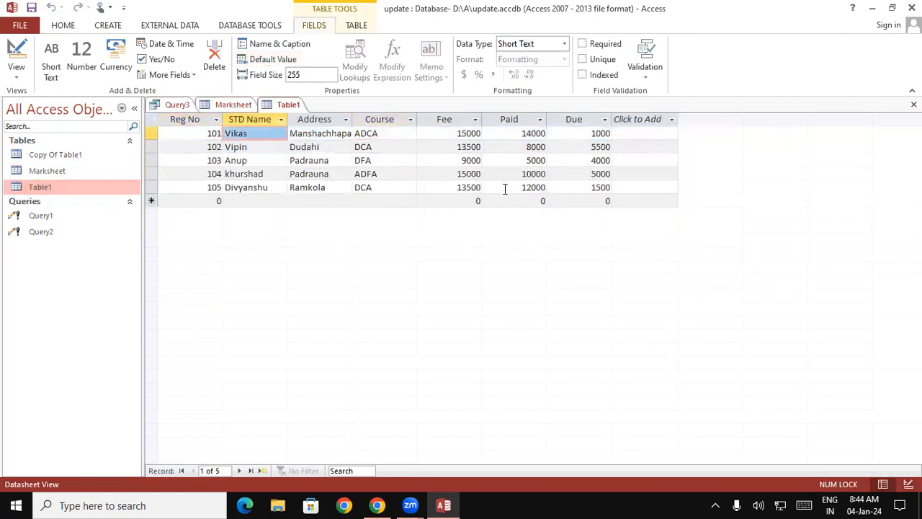
click(232, 105)
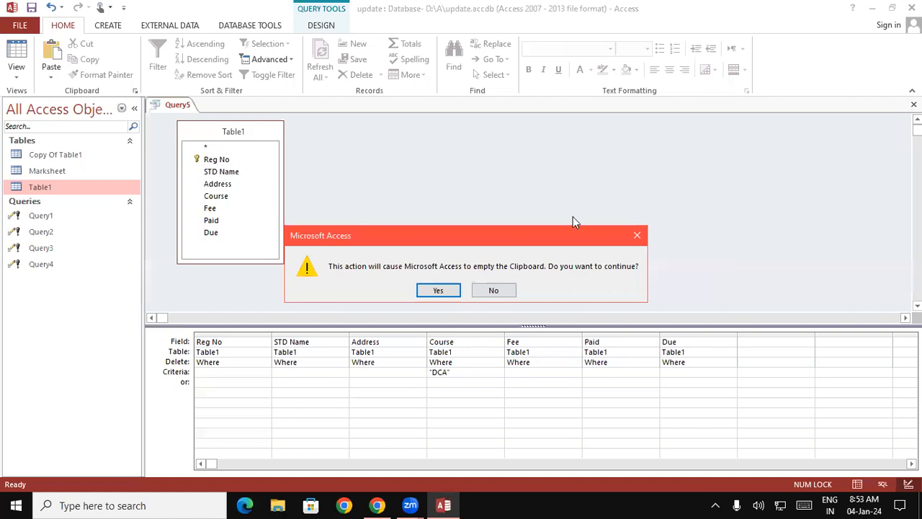
Dismiss the prompt about emptying the clipboard and return to the design tools of the Table1 delete query.
click(635, 236)
click(99, 26)
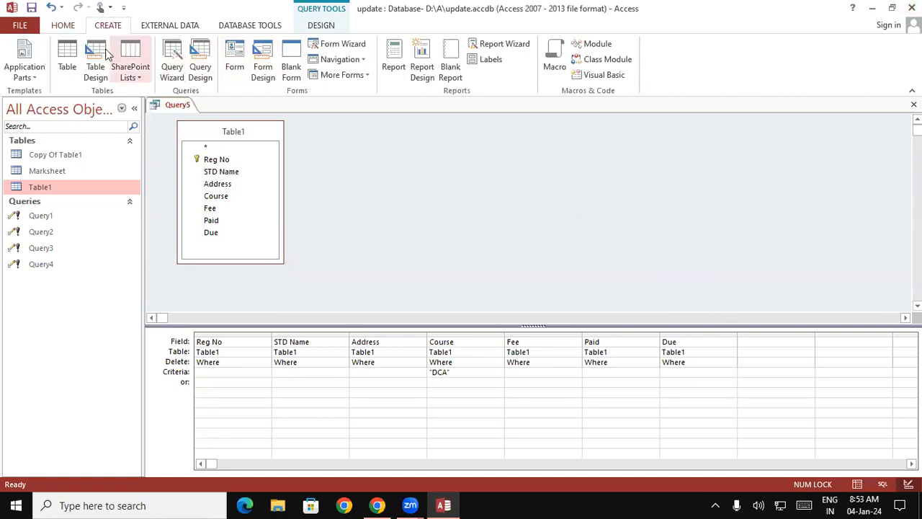
click(321, 25)
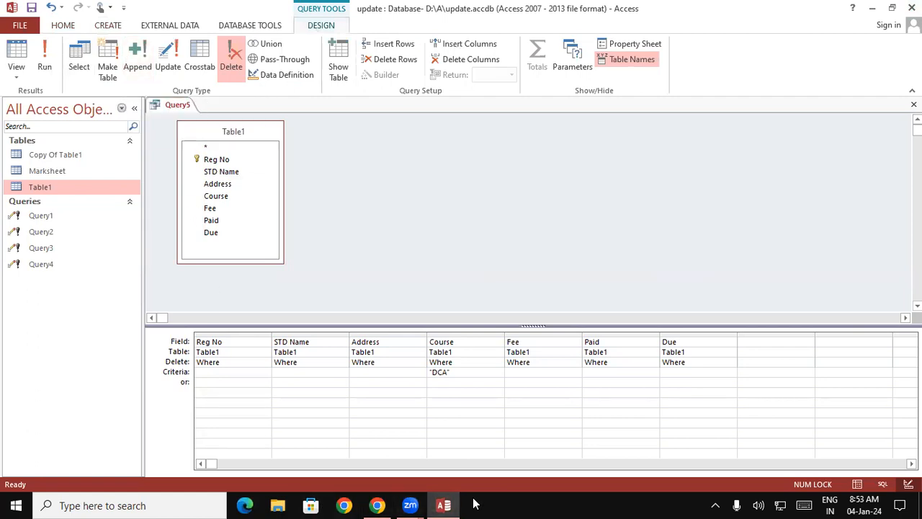
drag(332, 122, 353, 148)
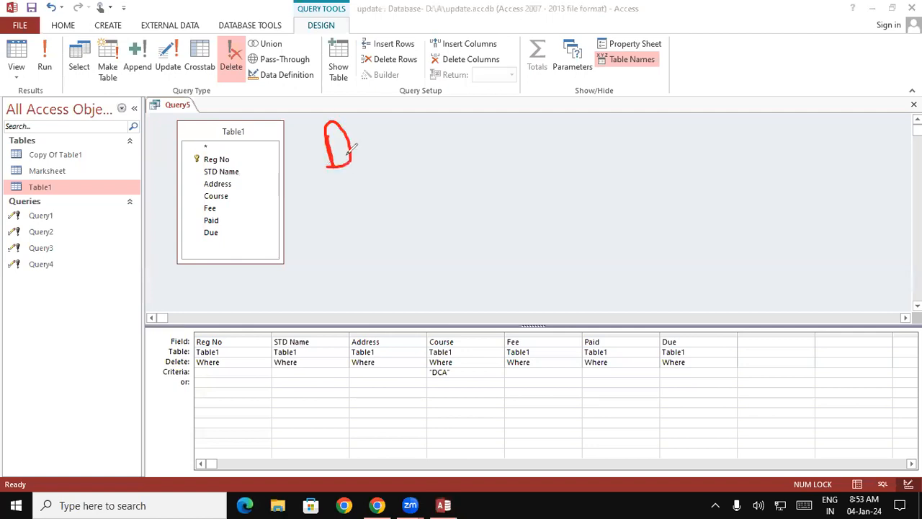
mouse_move(375, 108)
mouse_down()
mouse_move(362, 111)
mouse_move(382, 144)
mouse_move(411, 119)
mouse_up()
mouse_move(393, 85)
mouse_down()
mouse_move(323, 100)
mouse_move(442, 165)
mouse_move(386, 92)
mouse_up()
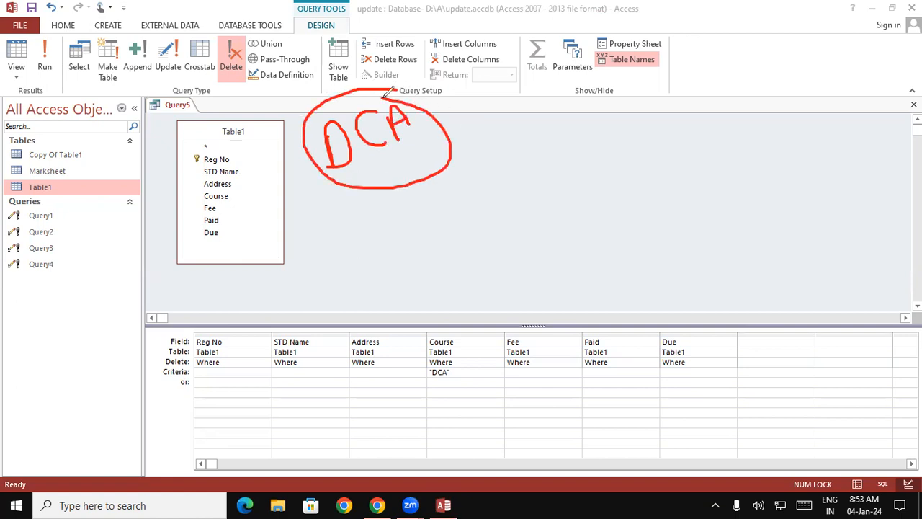
mouse_move(631, 105)
mouse_down()
mouse_move(604, 136)
mouse_move(643, 112)
mouse_move(669, 126)
mouse_move(700, 102)
mouse_move(709, 108)
mouse_up()
mouse_move(708, 66)
mouse_down()
mouse_move(720, 105)
mouse_move(726, 76)
mouse_up()
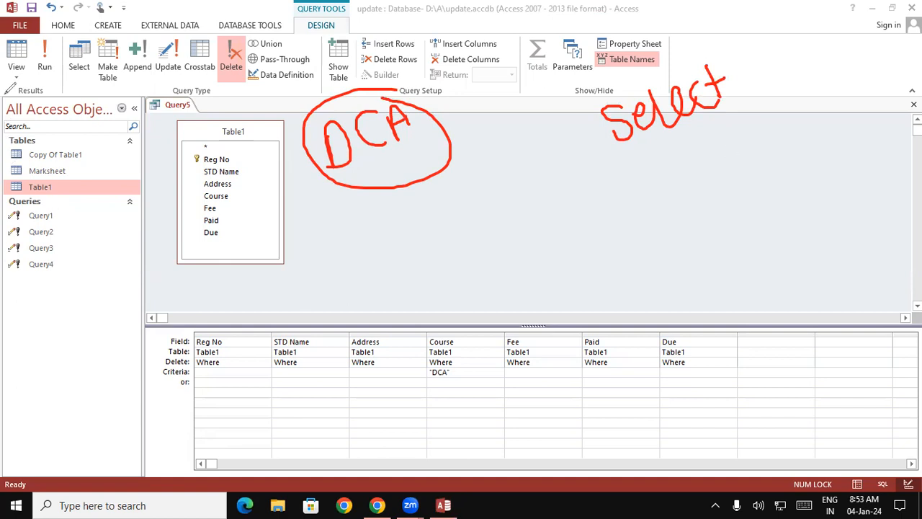
mouse_move(87, 151)
mouse_down()
mouse_move(122, 153)
mouse_move(92, 157)
mouse_up()
drag(124, 148, 86, 149)
mouse_move(123, 80)
mouse_down()
mouse_move(119, 23)
mouse_move(105, 72)
mouse_move(129, 79)
mouse_up()
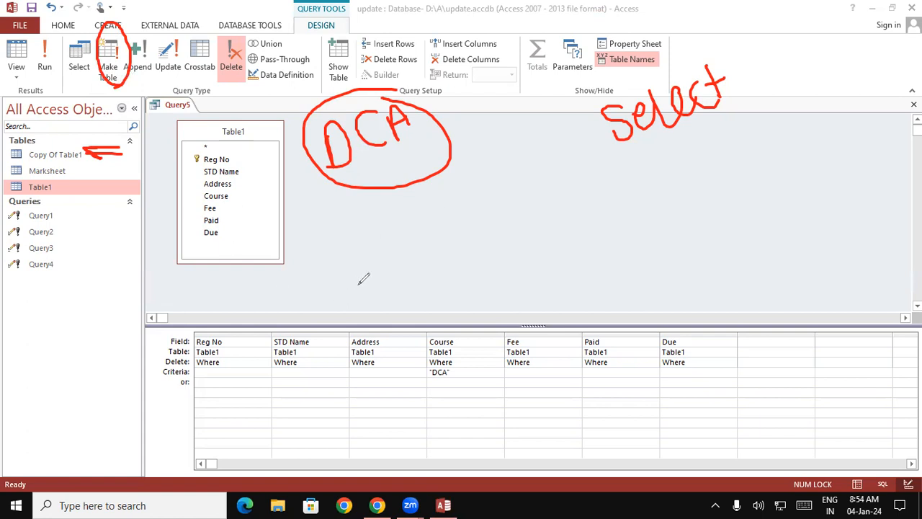
click(802, 332)
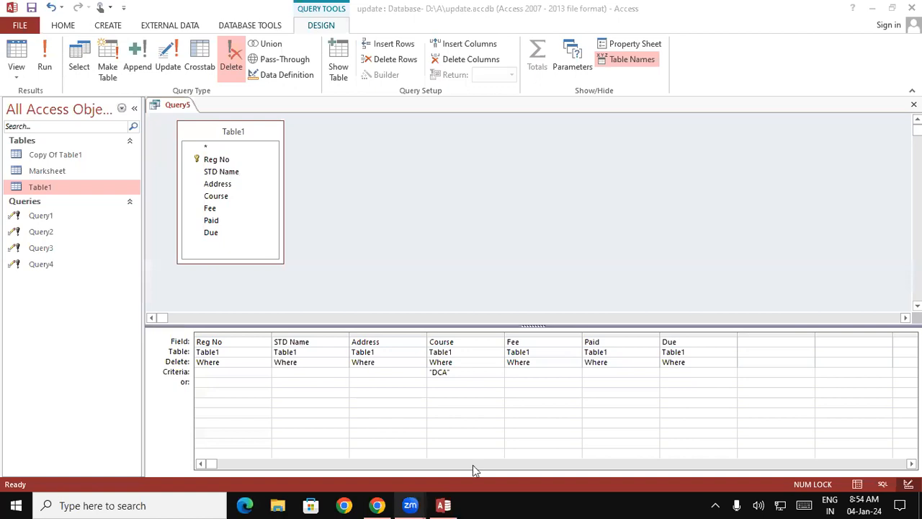